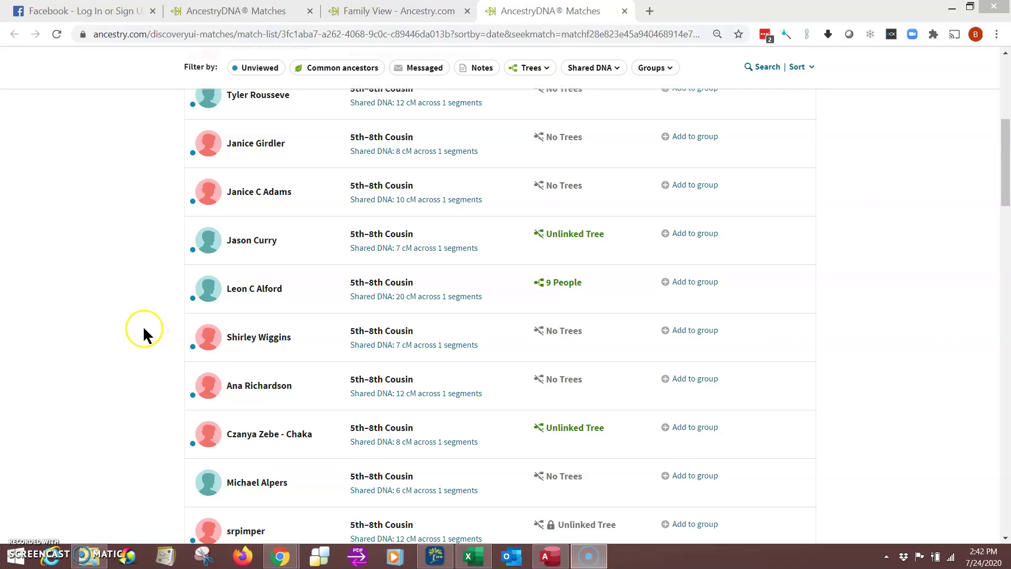
# Select and copy a block of about twenty AncestryDNA match entries, then switch to the blank Excel workbook
pyautogui.scroll(-6, 131, 334)
pyautogui.scroll(6, 128, 337)
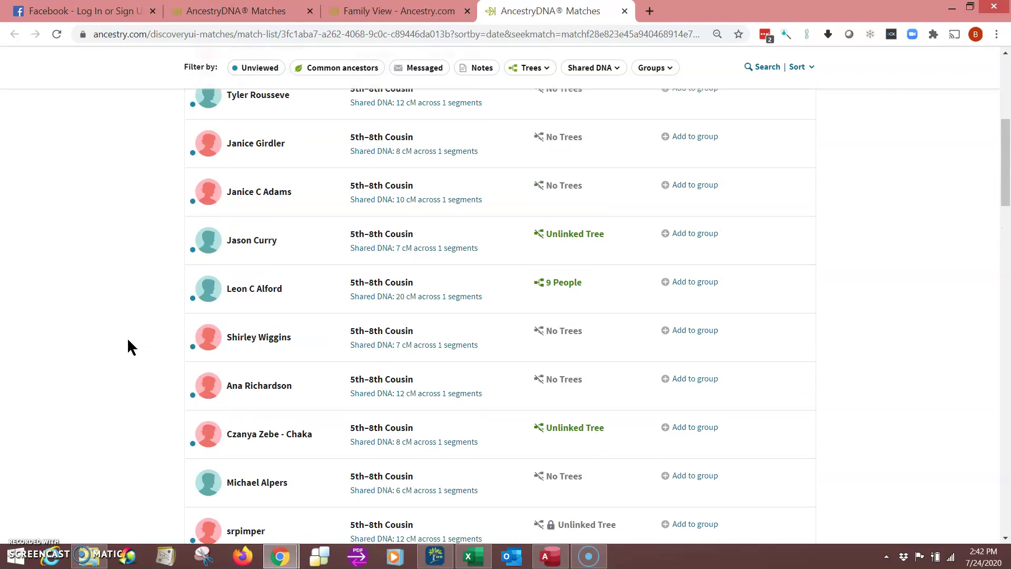
pyautogui.scroll(-1, 127, 337)
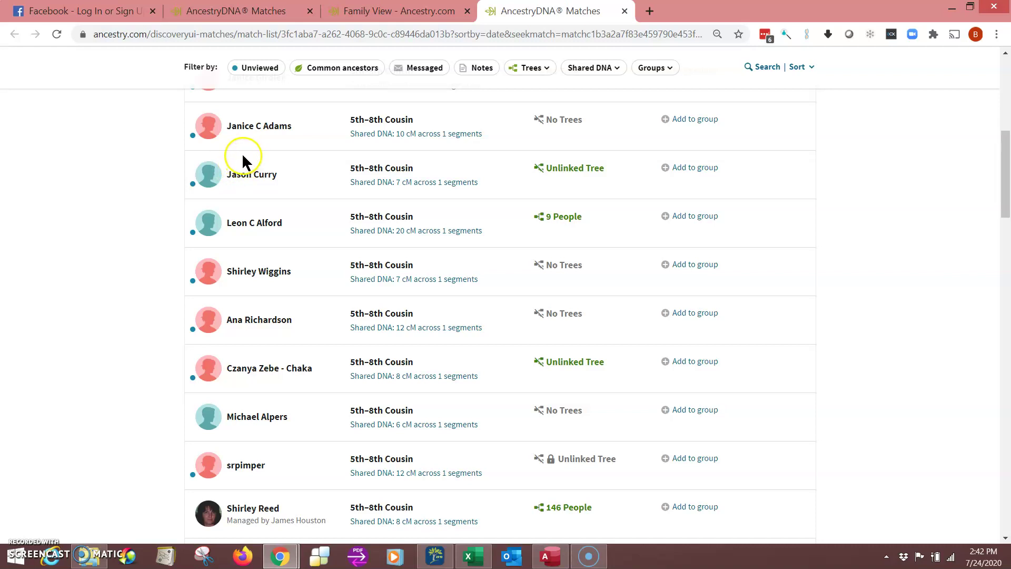
pyautogui.moveTo(242, 157); pyautogui.dragTo(732, 341)
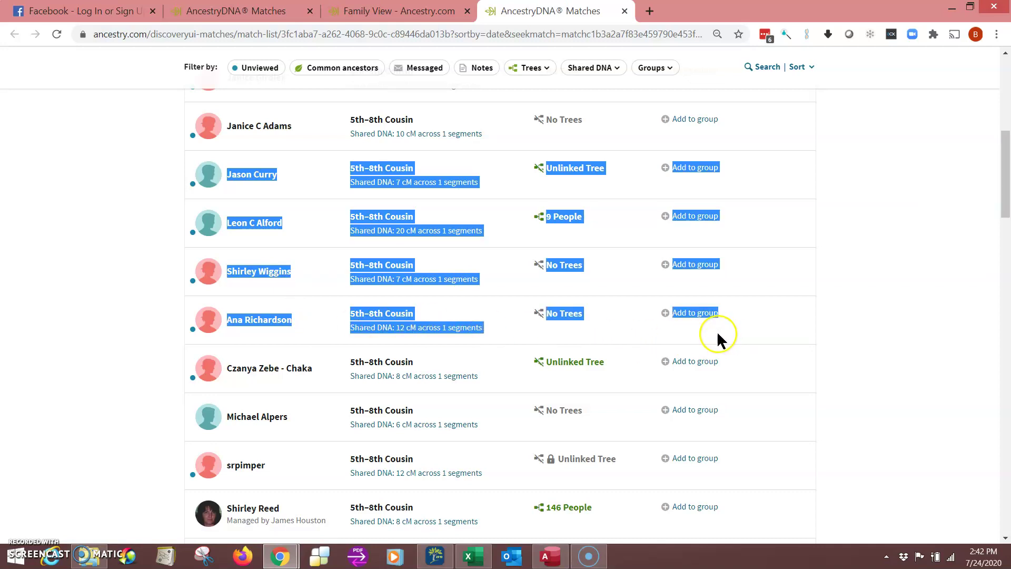
pyautogui.scroll(-12, 700, 358)
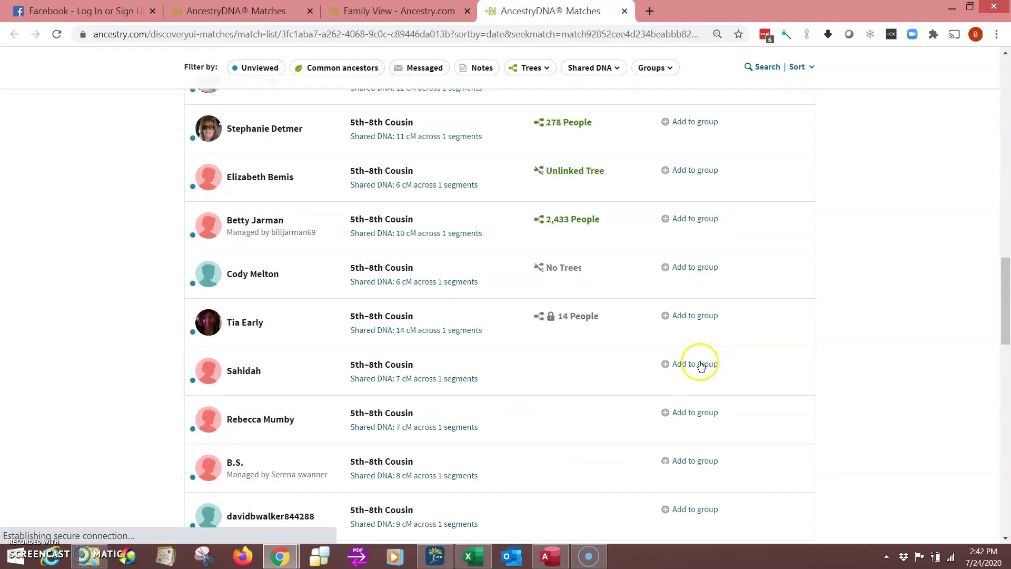
pyautogui.scroll(12, 682, 354)
pyautogui.scroll(-13, 670, 352)
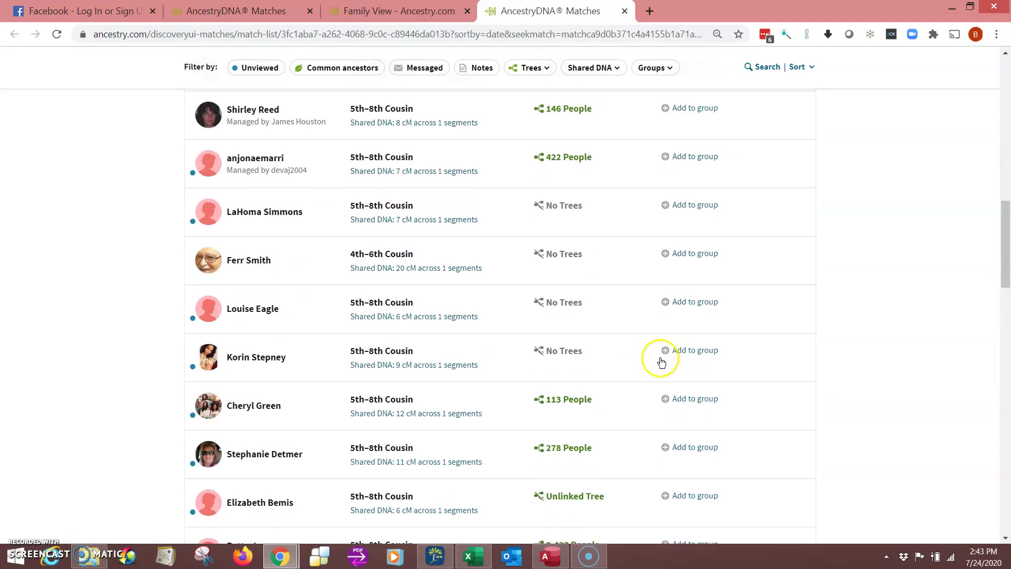
pyautogui.scroll(1, 657, 358)
pyautogui.scroll(1, 654, 359)
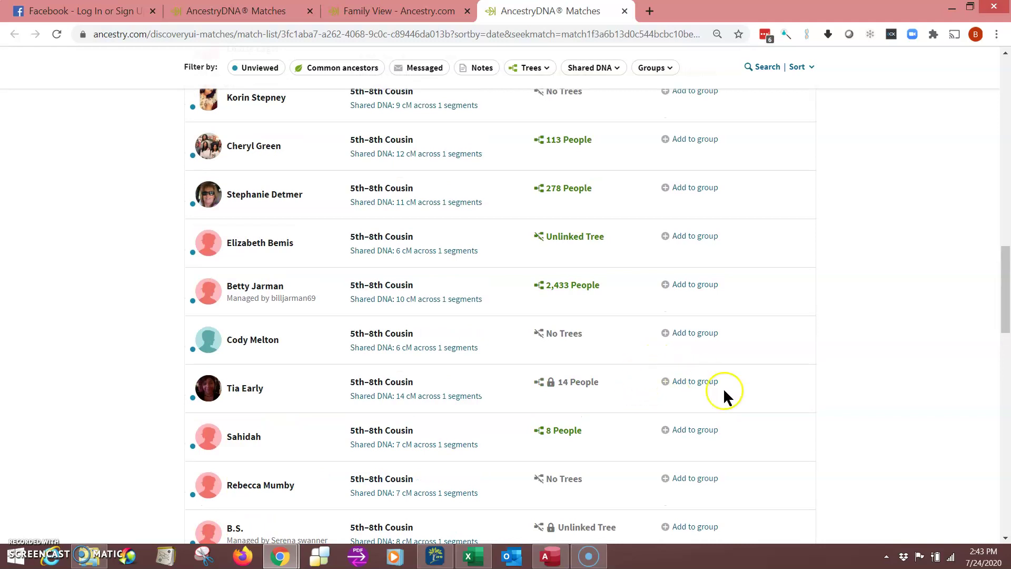
pyautogui.keyDown('shift'); pyautogui.click(714, 448); pyautogui.keyUp('shift')
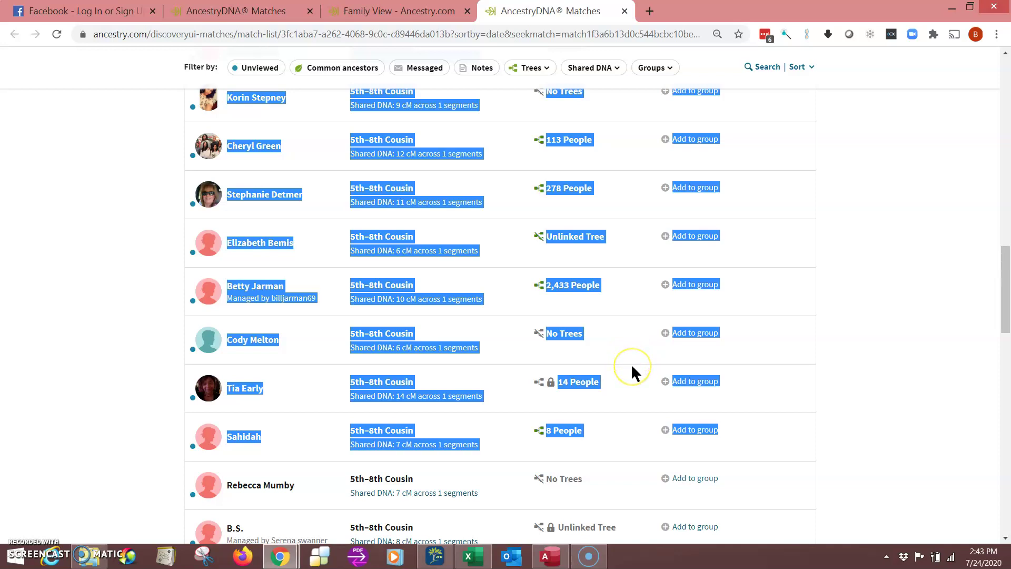
pyautogui.click(476, 557)
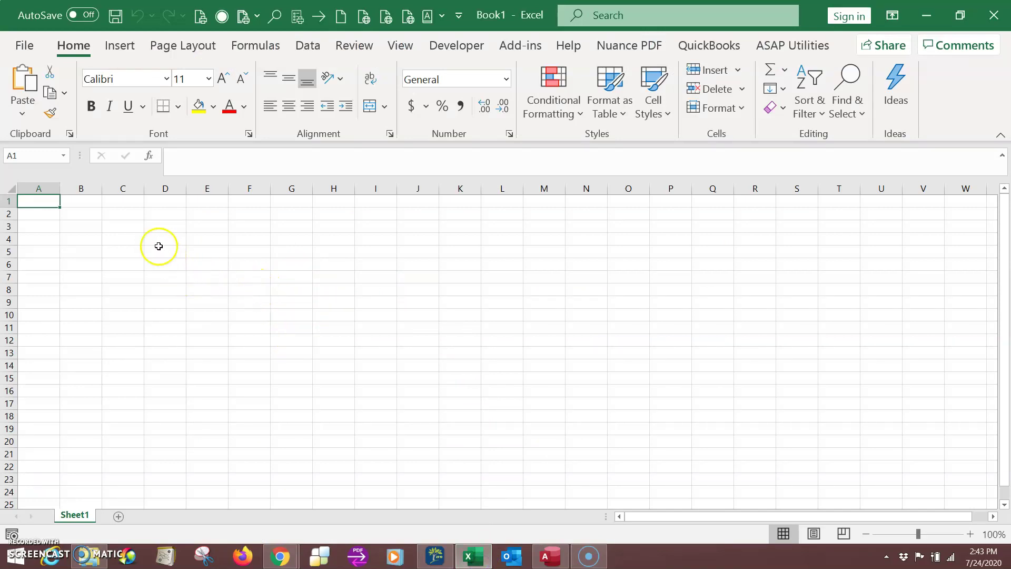
# Paste the copied matches into cell C2 and wait until Excel finishes the paste
pyautogui.click(127, 218)
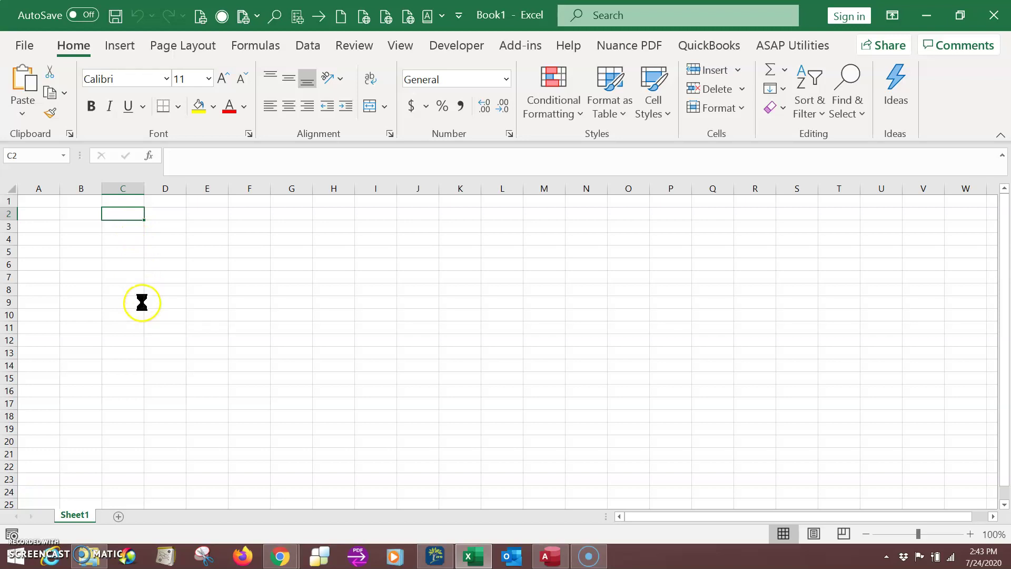
pyautogui.click(147, 339)
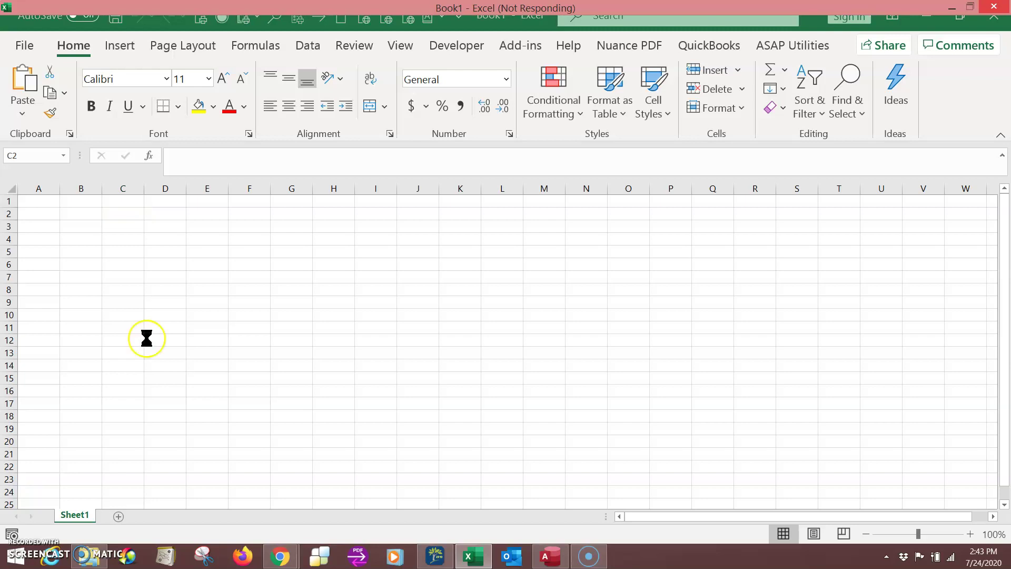
pyautogui.click(141, 338)
pyautogui.click(139, 339)
pyautogui.click(136, 342)
pyautogui.click(135, 338)
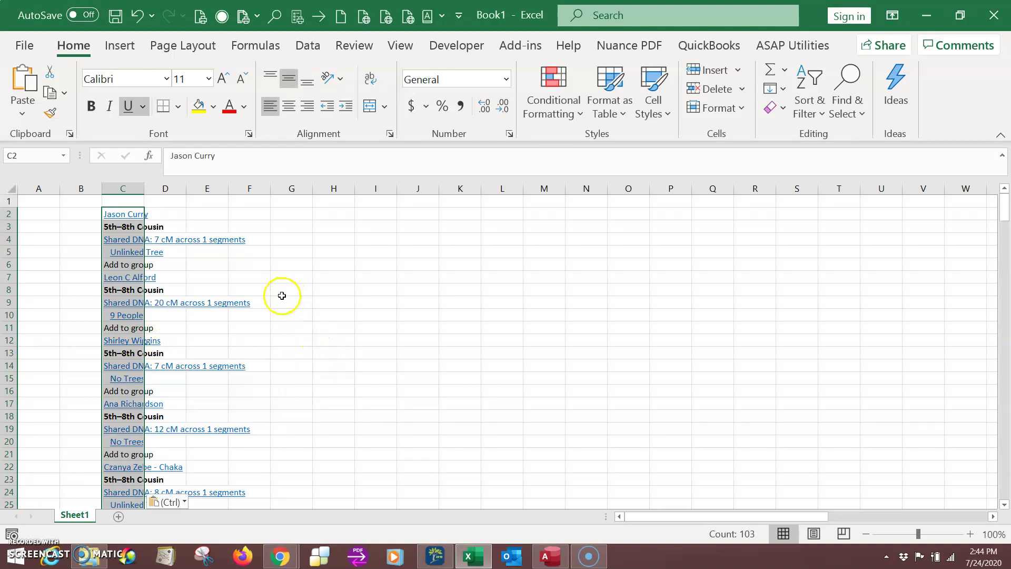
pyautogui.scroll(-7, 295, 311)
pyautogui.scroll(-9, 309, 323)
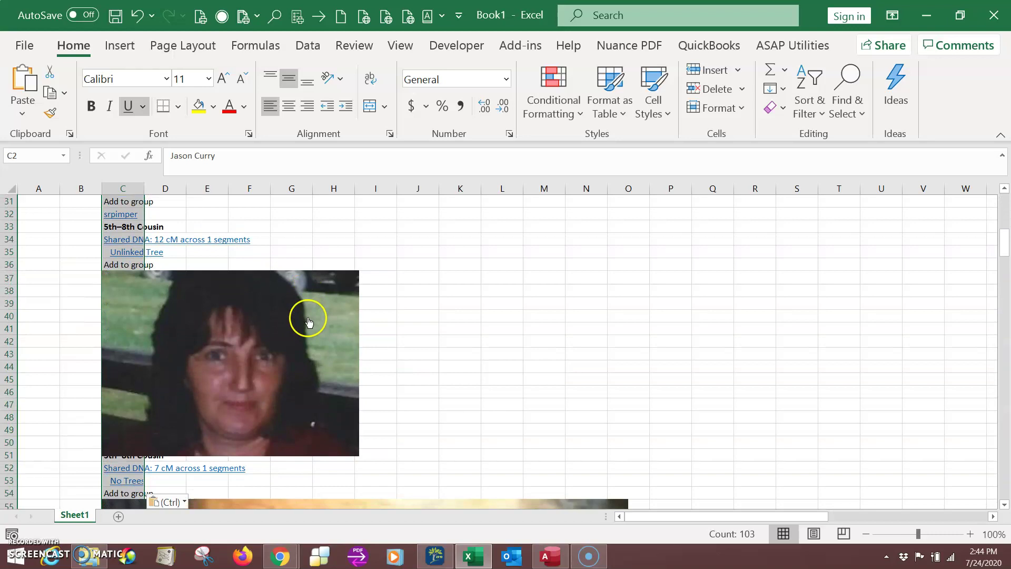
pyautogui.scroll(5, 327, 330)
pyautogui.scroll(11, 326, 330)
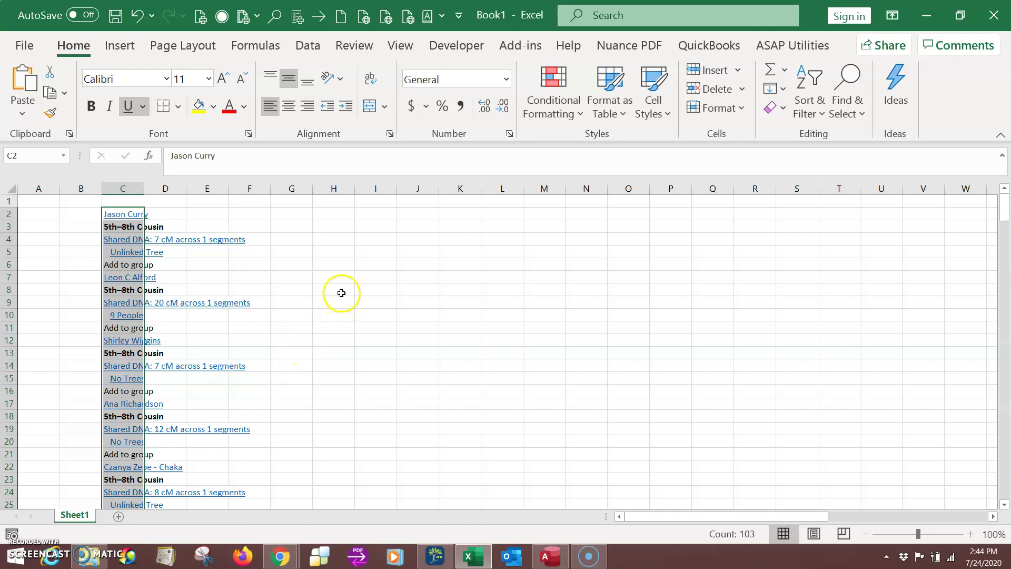
# Run ASAP Utilities' Delete all objects in selected worksheets to strip the pasted photos
pyautogui.click(782, 48)
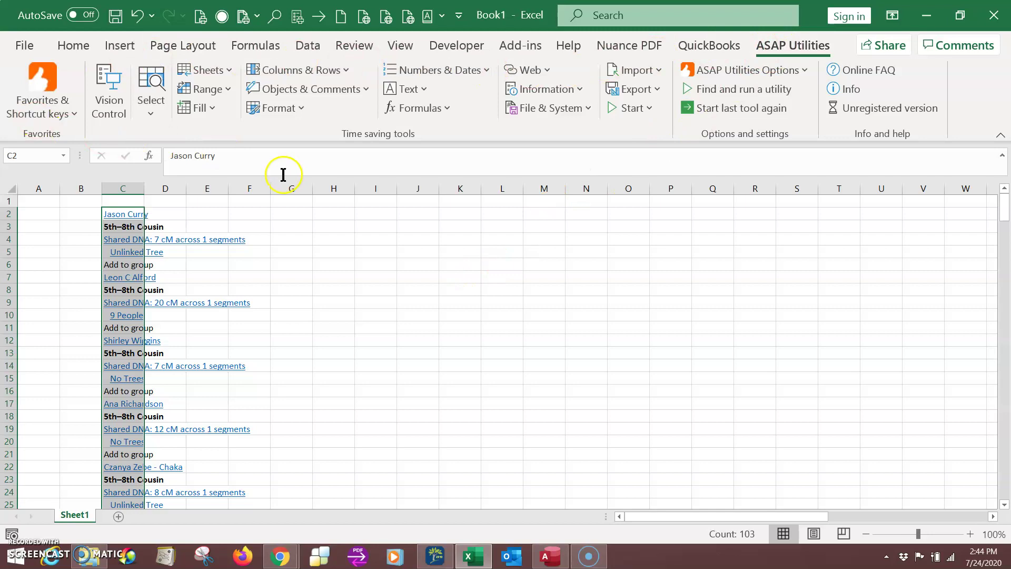
pyautogui.click(291, 90)
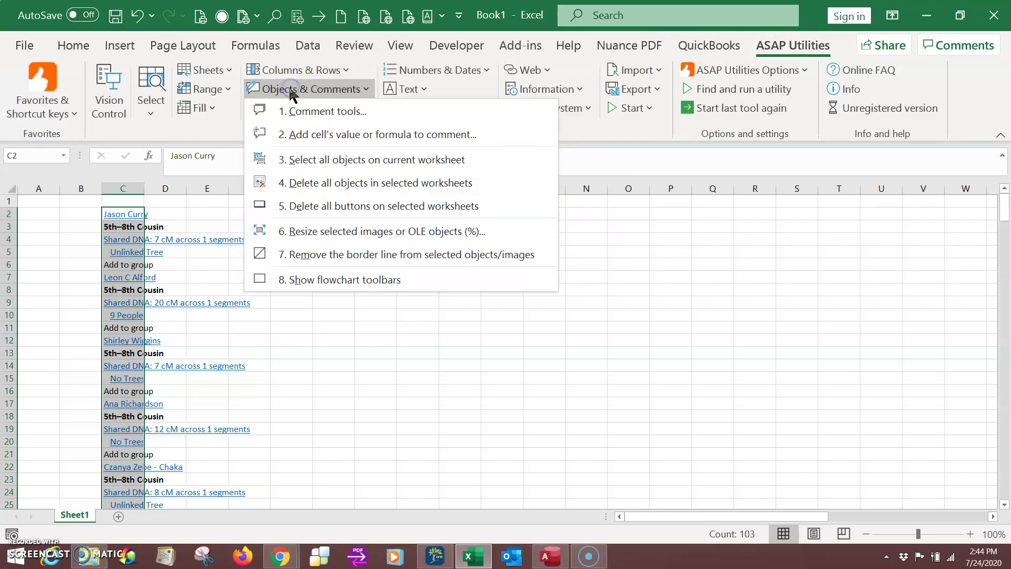
pyautogui.click(313, 182)
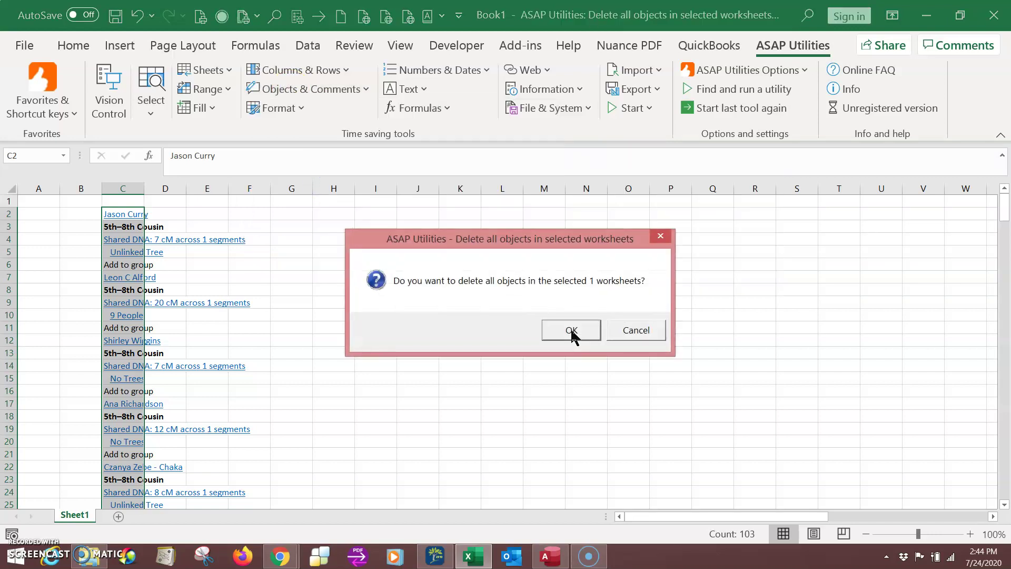
pyautogui.click(571, 331)
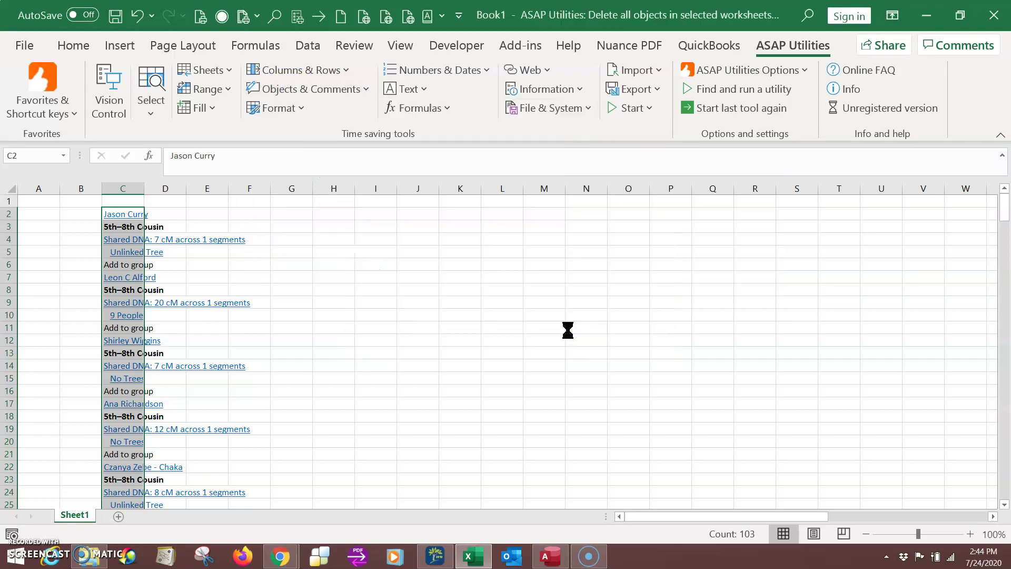
pyautogui.scroll(-9, 471, 342)
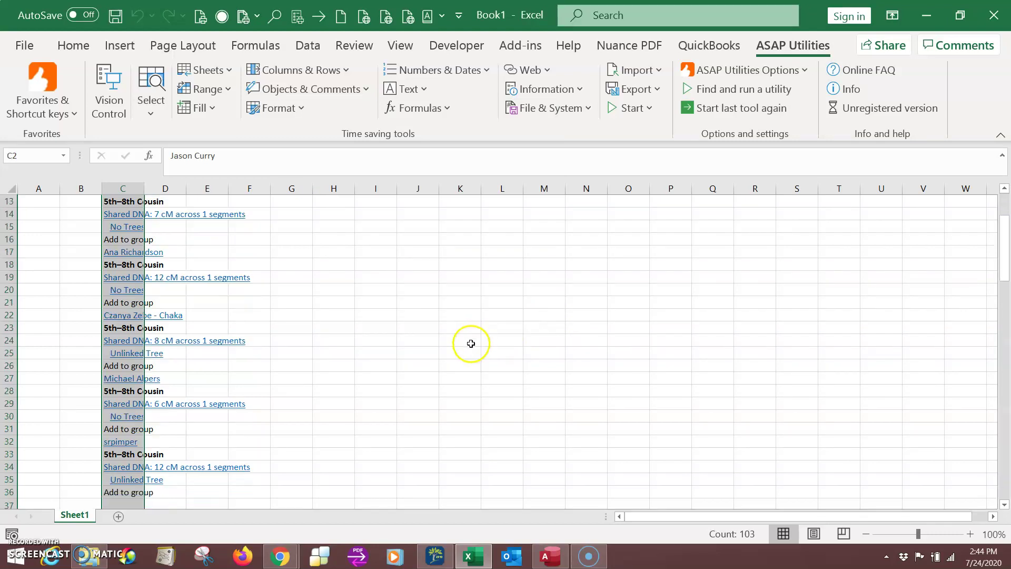
pyautogui.scroll(-20, 471, 343)
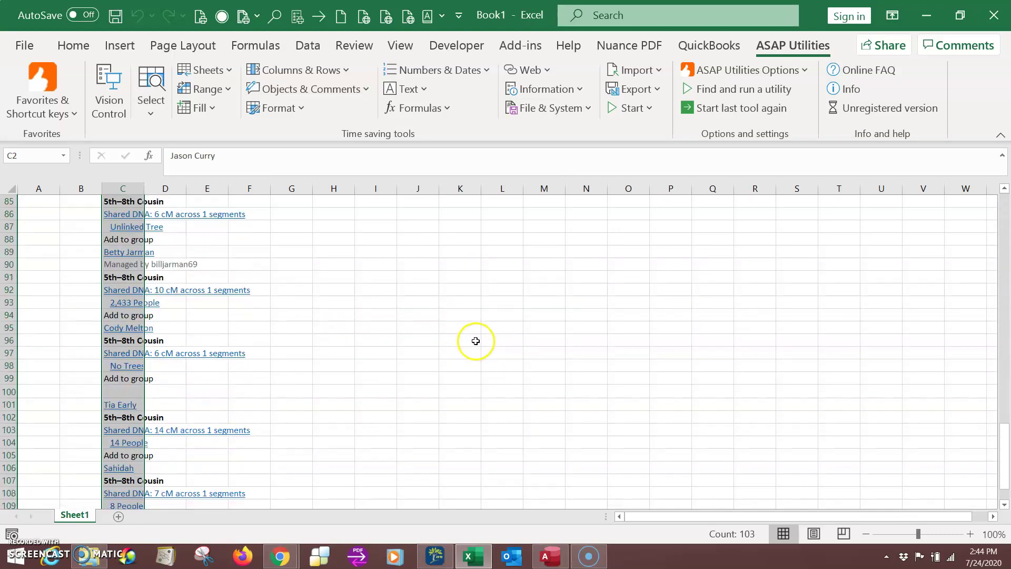
pyautogui.scroll(19, 475, 341)
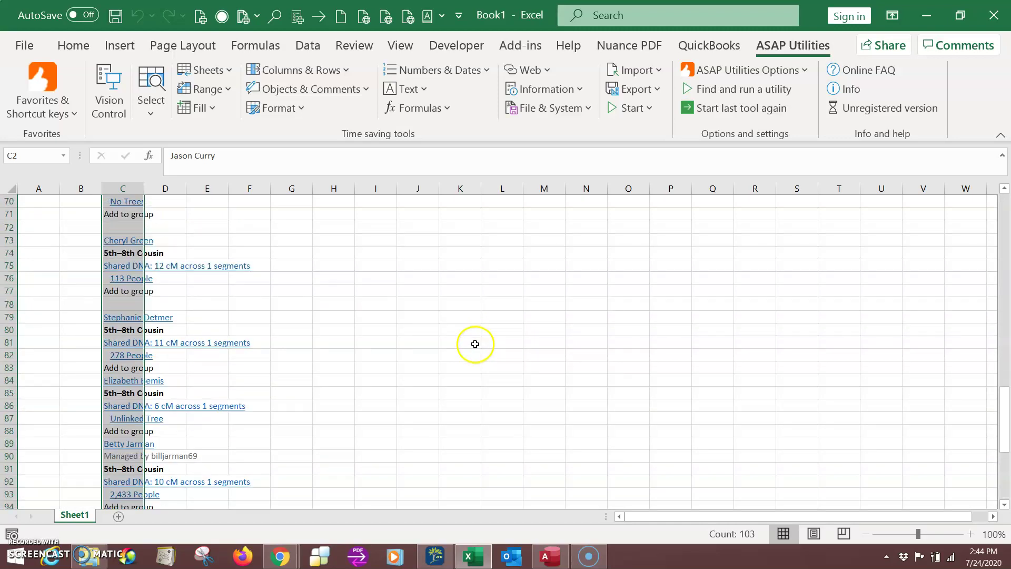
pyautogui.scroll(17, 475, 342)
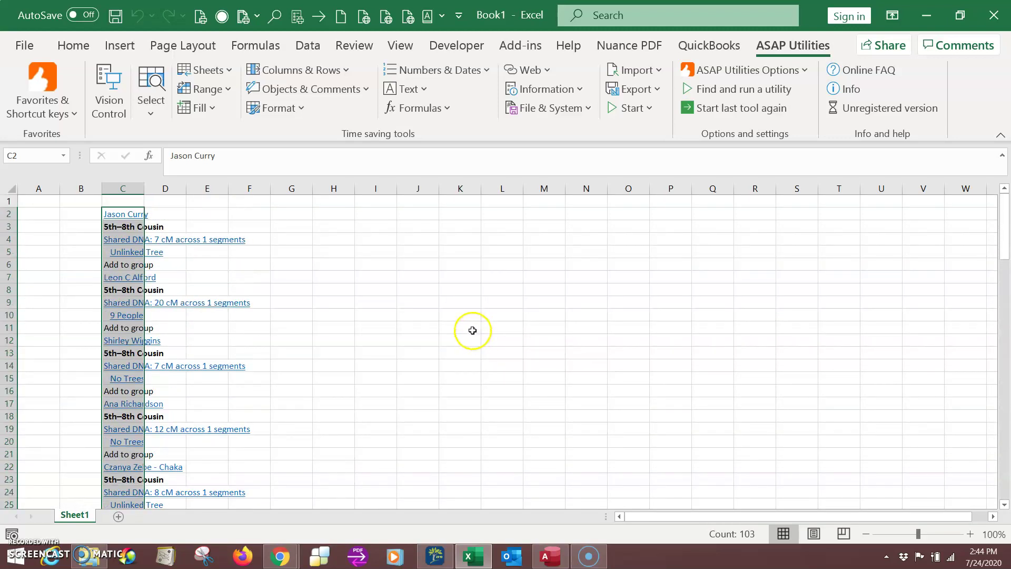
pyautogui.click(464, 318)
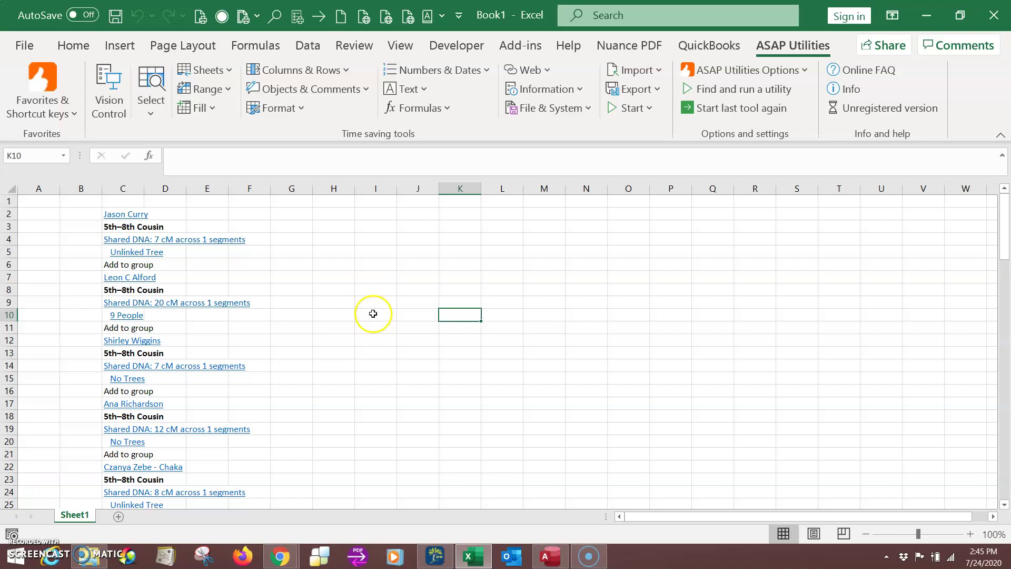
# Freeze panes at A2 so the top row stays fixed above the match list
pyautogui.click(34, 216)
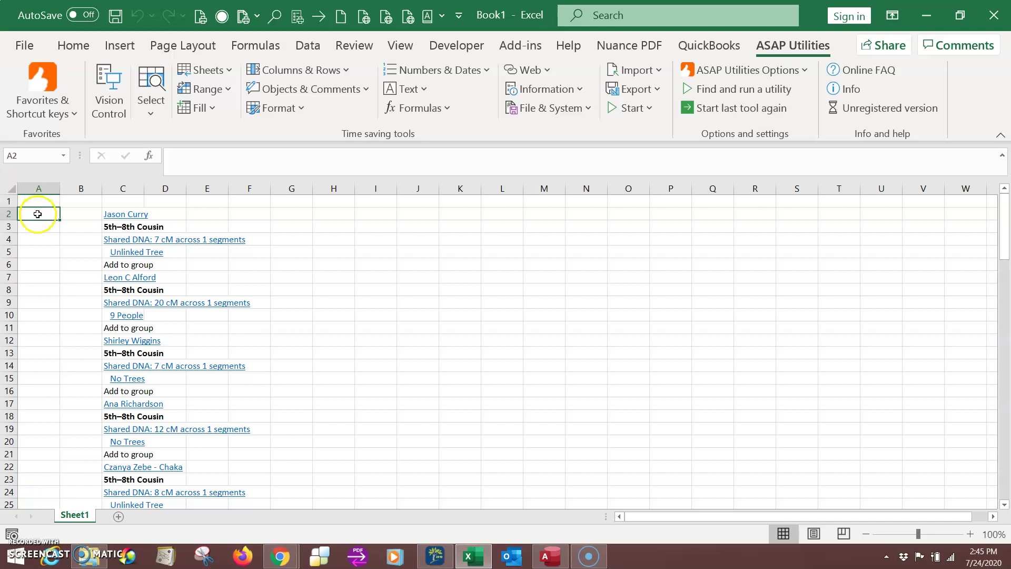
pyautogui.click(398, 47)
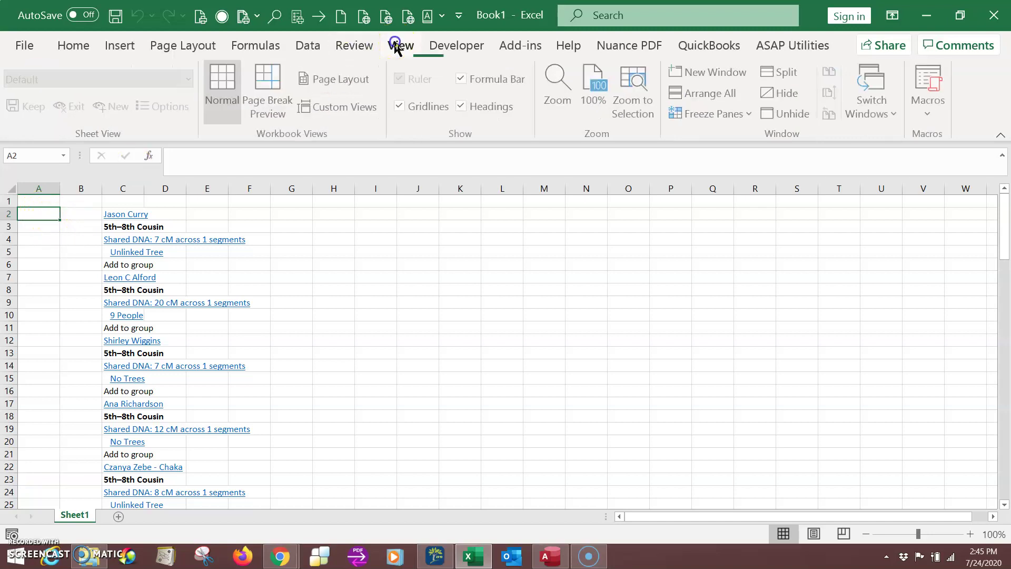
pyautogui.click(719, 112)
pyautogui.click(693, 147)
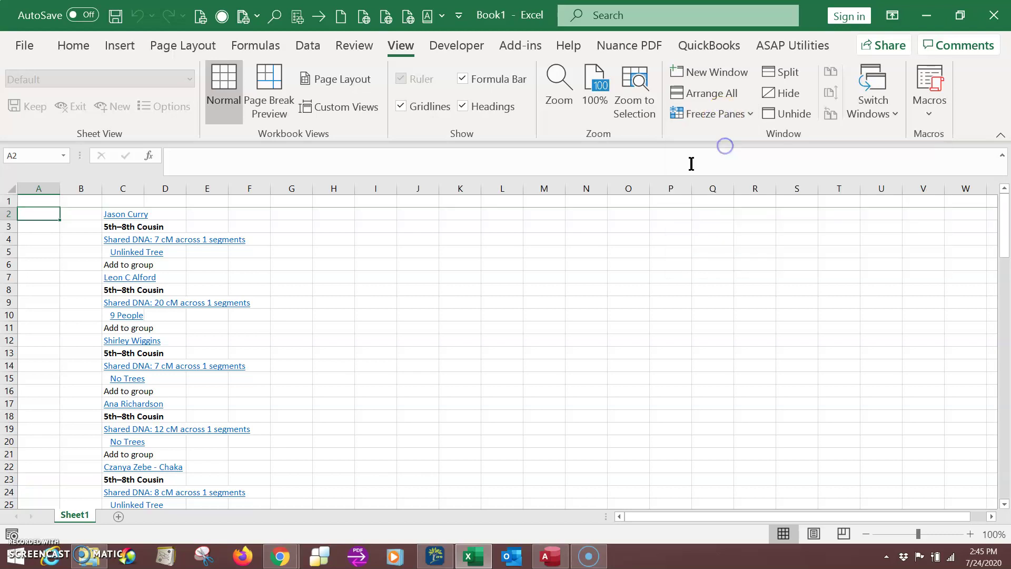
pyautogui.scroll(-6, 532, 305)
pyautogui.scroll(6, 526, 311)
pyautogui.click(41, 201)
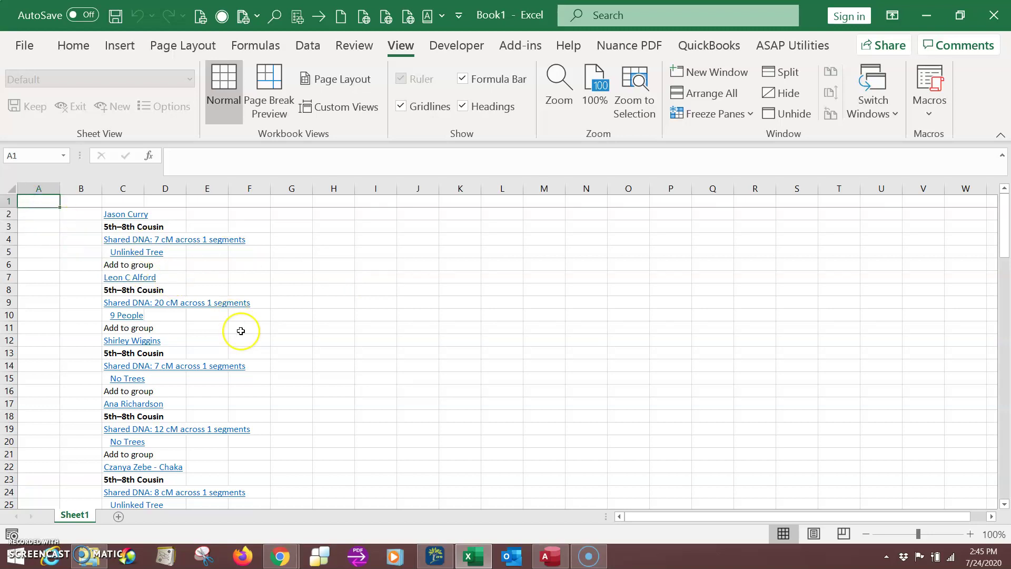
# Enter the heading No in A1 and the number 1 in A2
pyautogui.write('N')
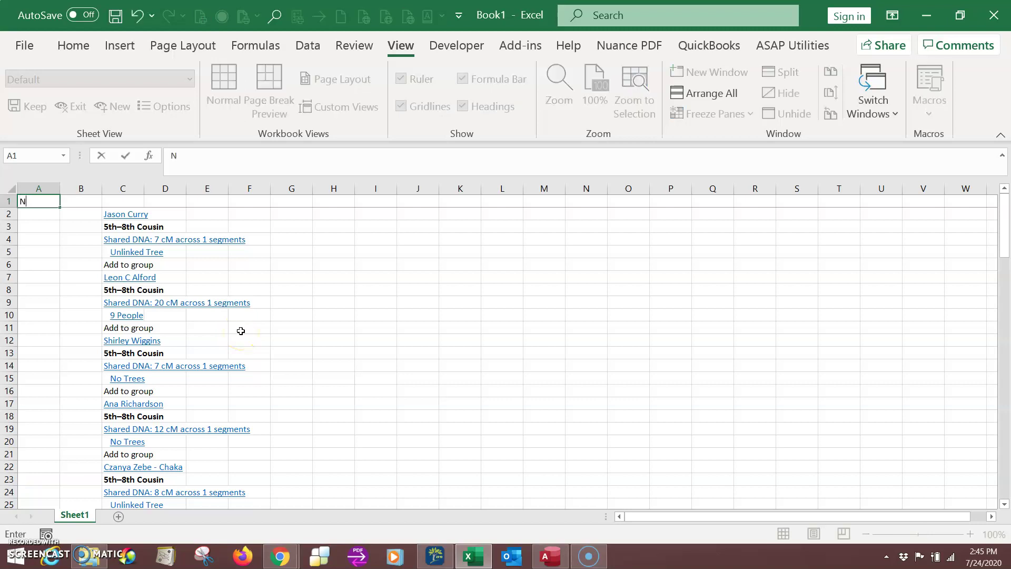
pyautogui.write('o.')
pyautogui.press('Return')
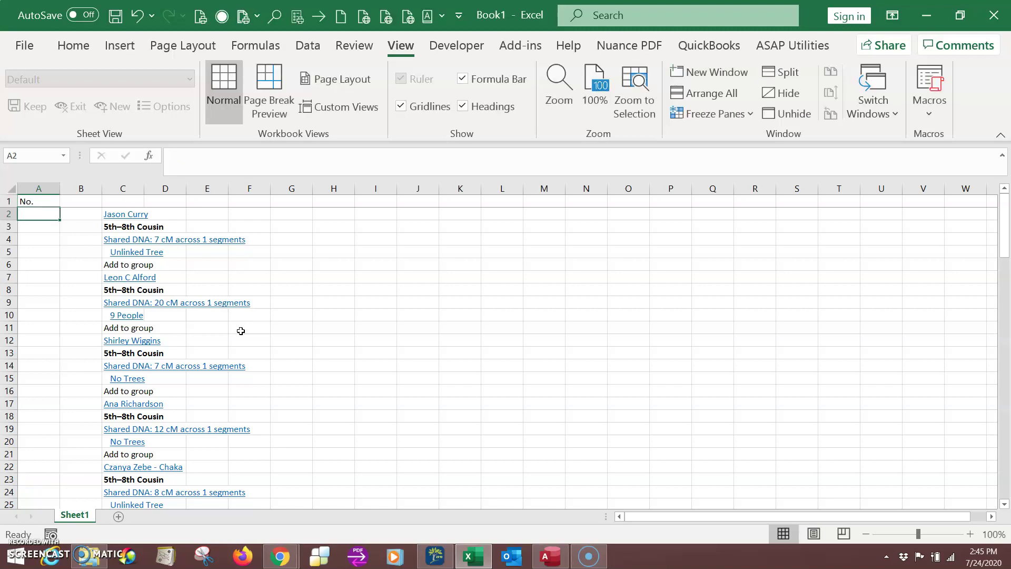
pyautogui.write('1')
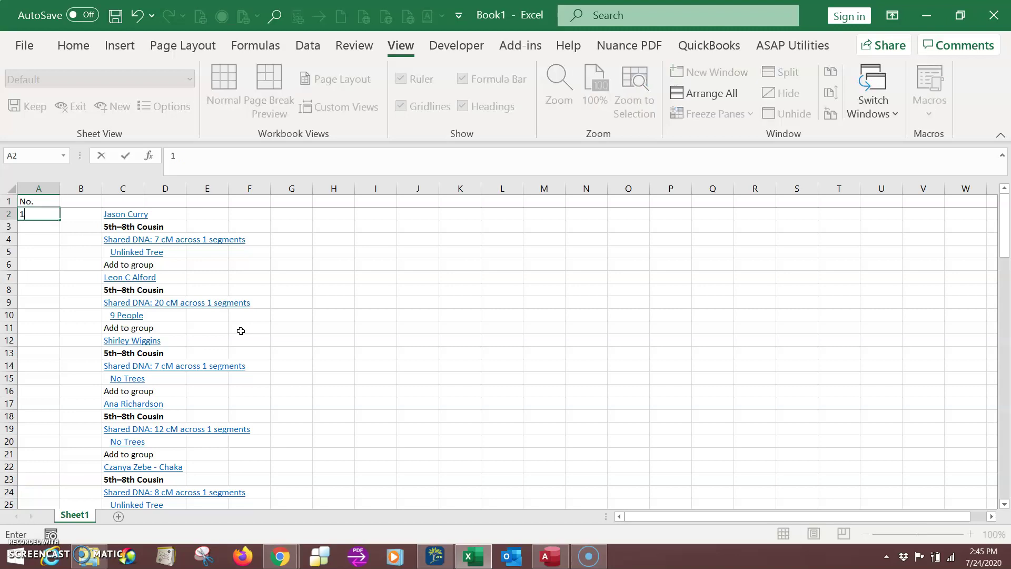
pyautogui.press('Return')
pyautogui.press('Up')
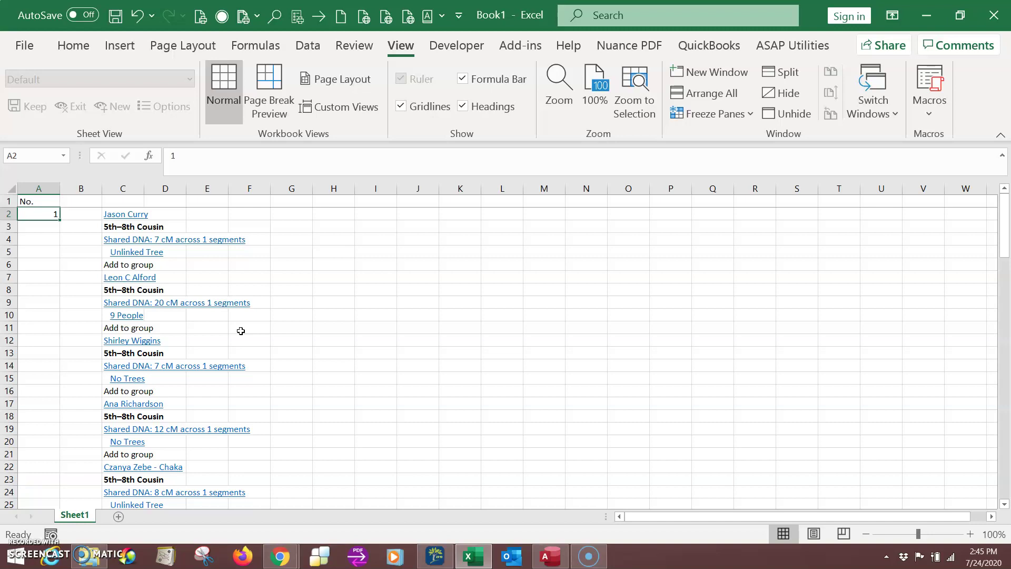
# Mark row 110 with an x in A110 and select A2 through A110
pyautogui.scroll(-20, 218, 368)
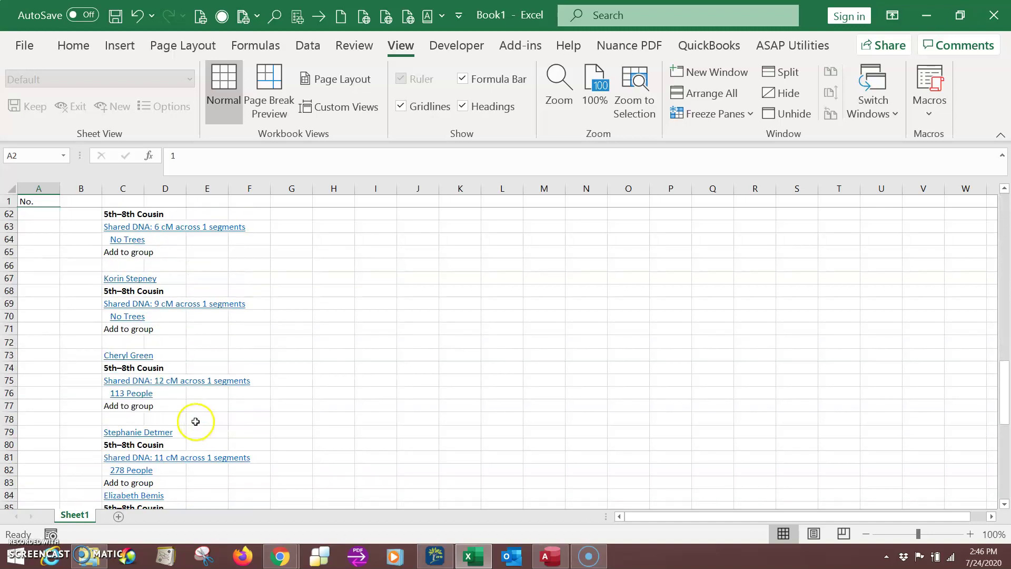
pyautogui.scroll(-13, 176, 424)
pyautogui.scroll(6, 174, 424)
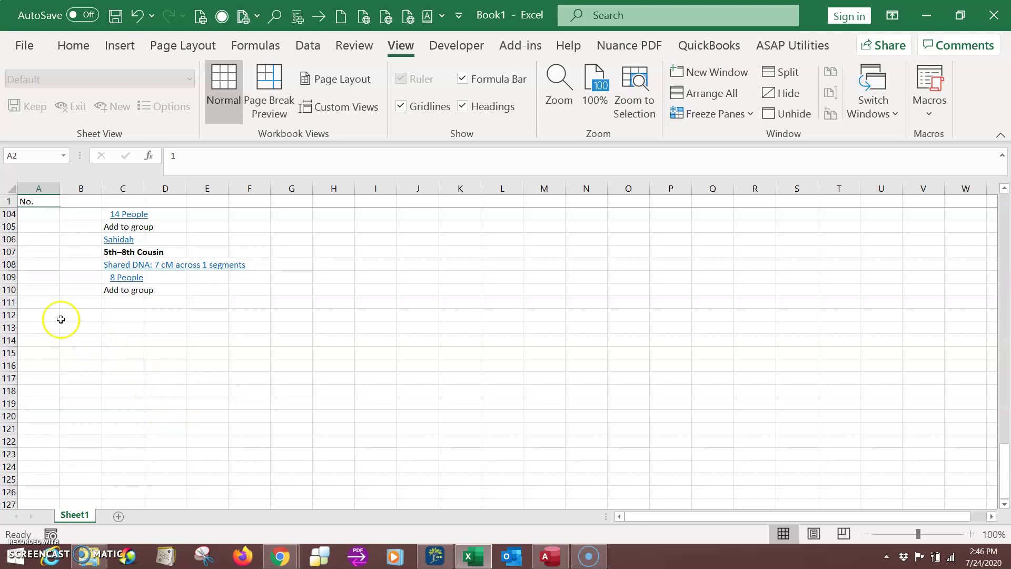
pyautogui.click(36, 294)
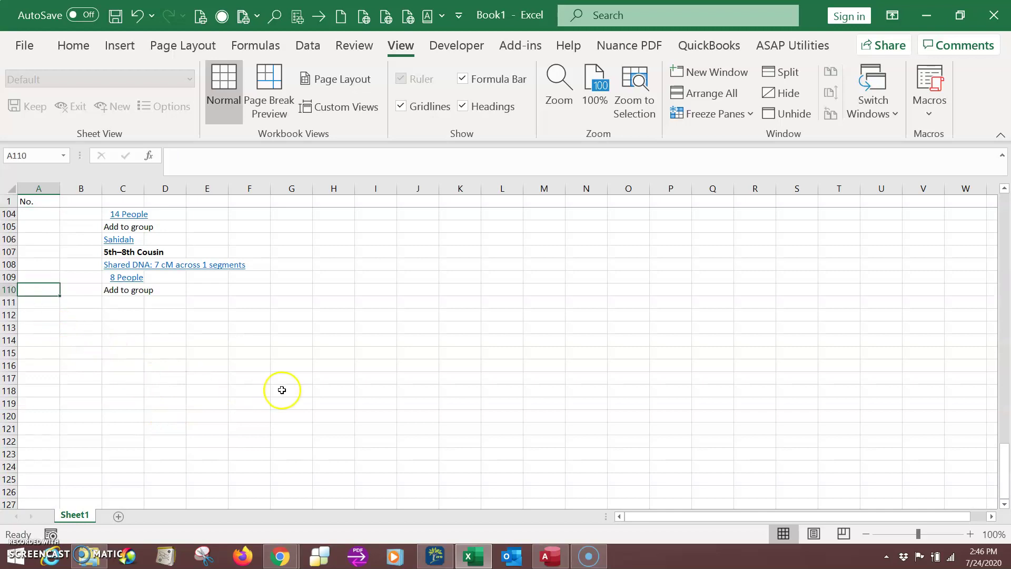
pyautogui.write('x')
pyautogui.press('Up')
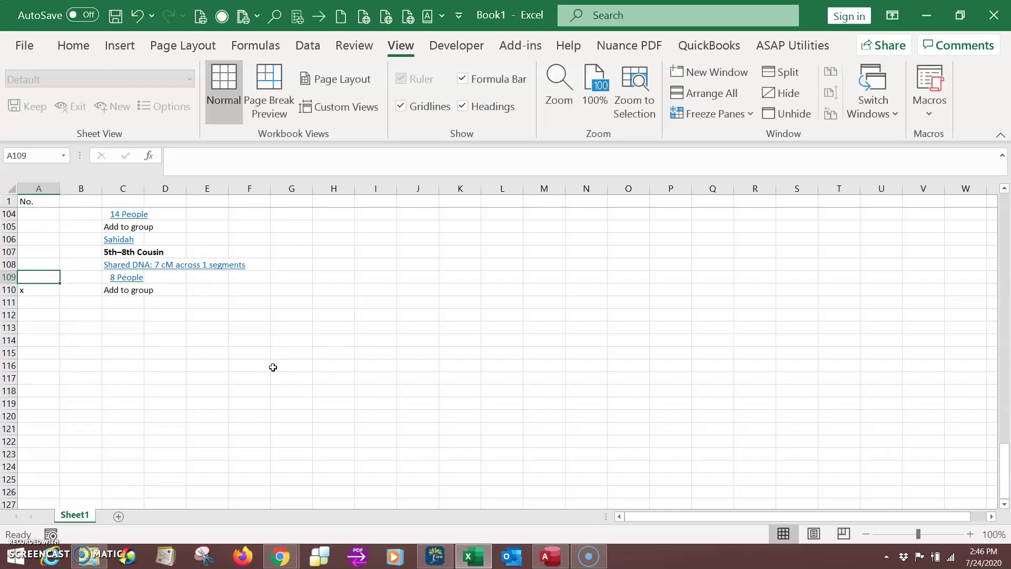
pyautogui.press('End')
pyautogui.press('Up')
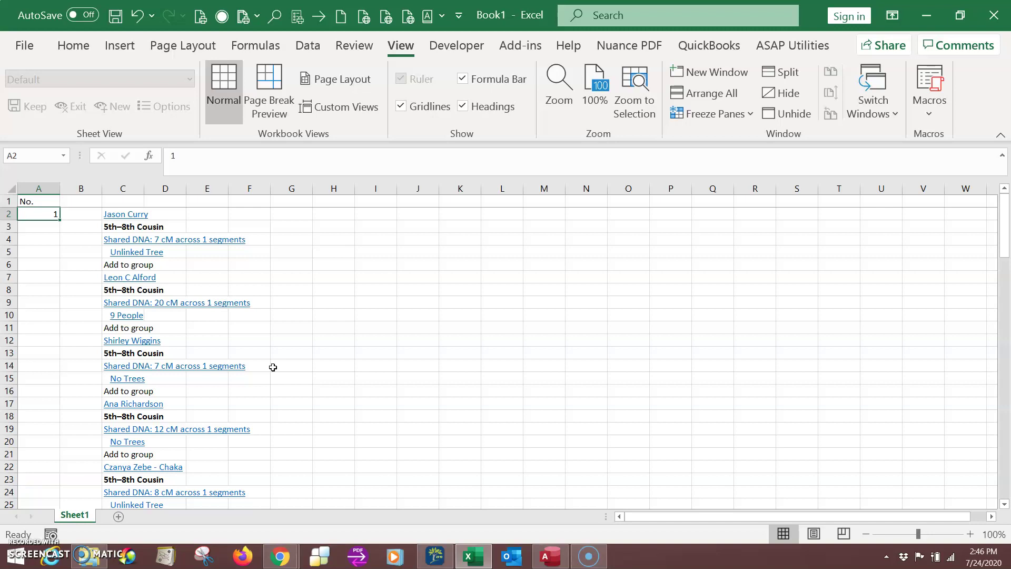
pyautogui.press('End')
pyautogui.hotkey('shift', 'Down')
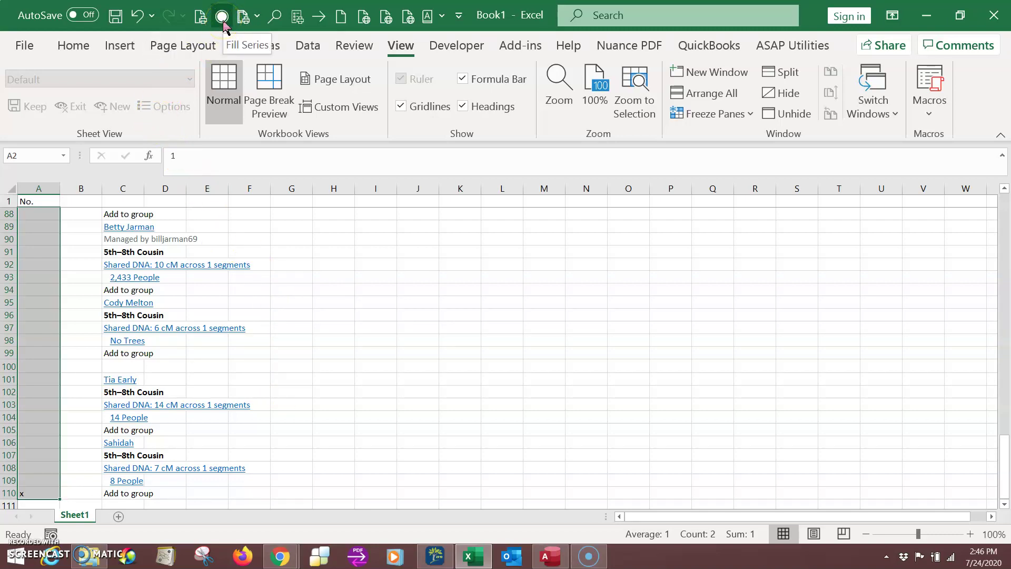
# Fill A2:A110 with the series 1 to 109 and centre column A
pyautogui.click(222, 18)
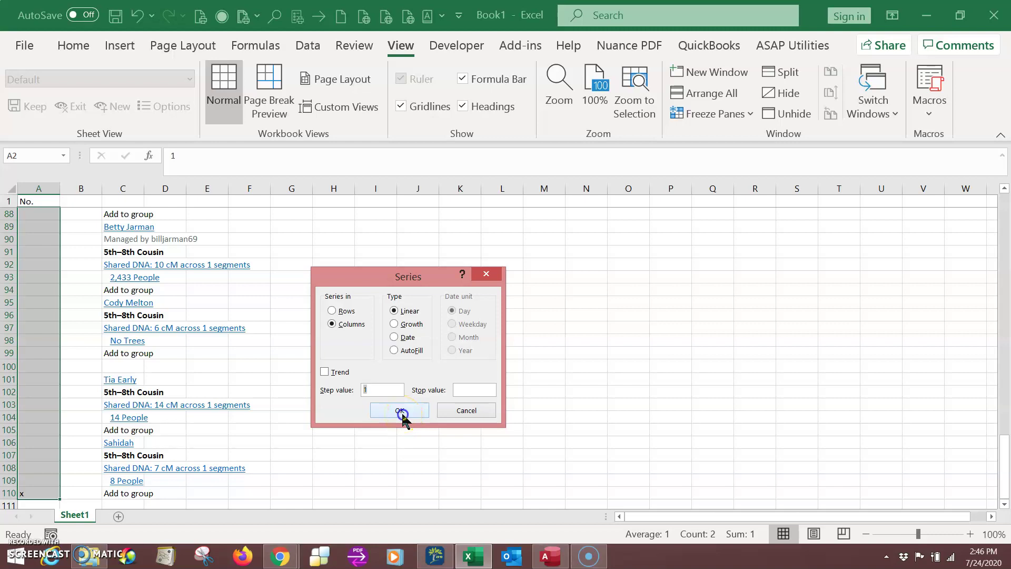
pyautogui.click(401, 413)
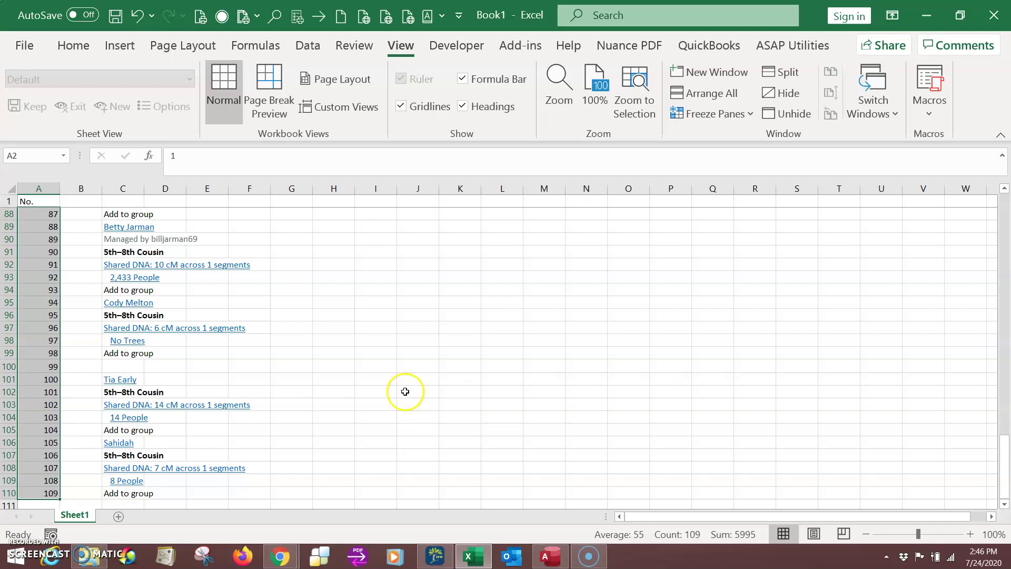
pyautogui.click(39, 186)
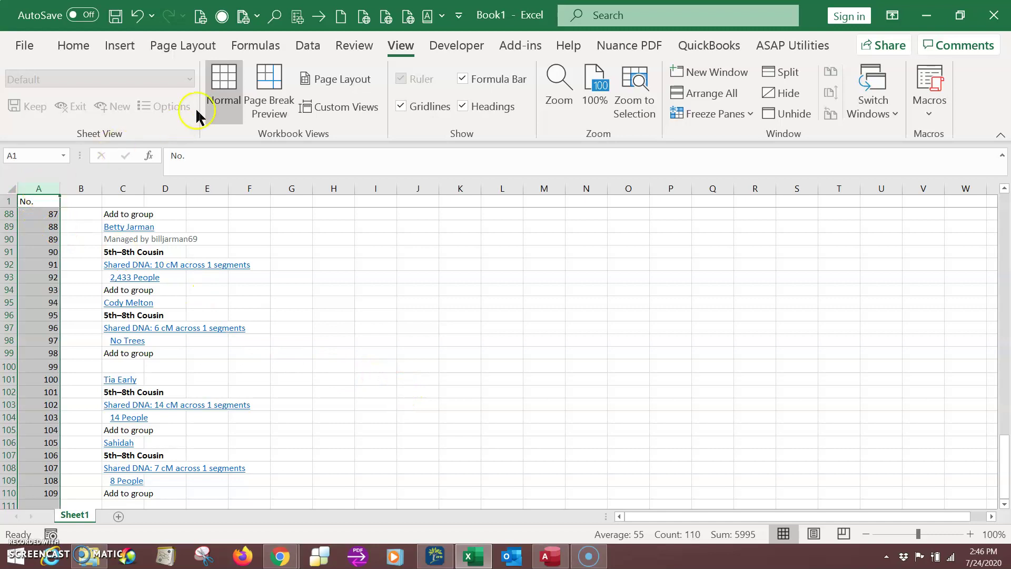
pyautogui.click(79, 46)
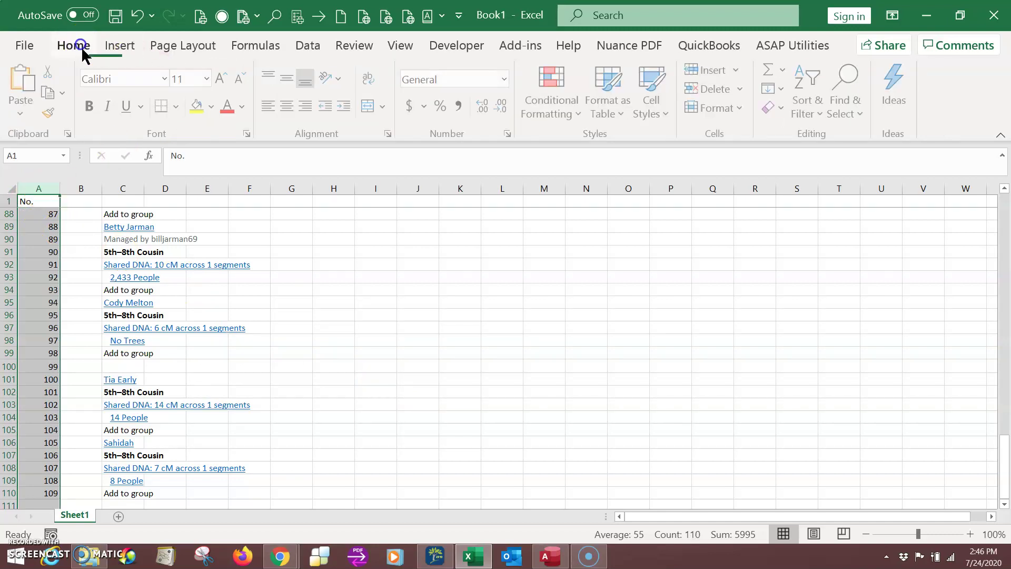
pyautogui.click(289, 107)
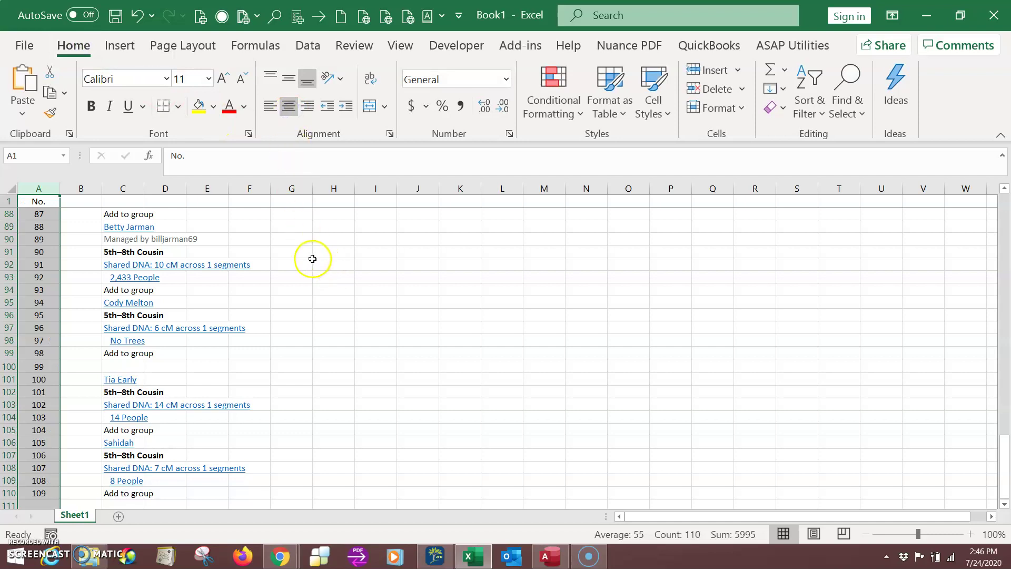
pyautogui.doubleClick(320, 287)
# Enter the headings Name in C1 and Admin in D1
pyautogui.scroll(-4, 316, 310)
pyautogui.scroll(4, 311, 300)
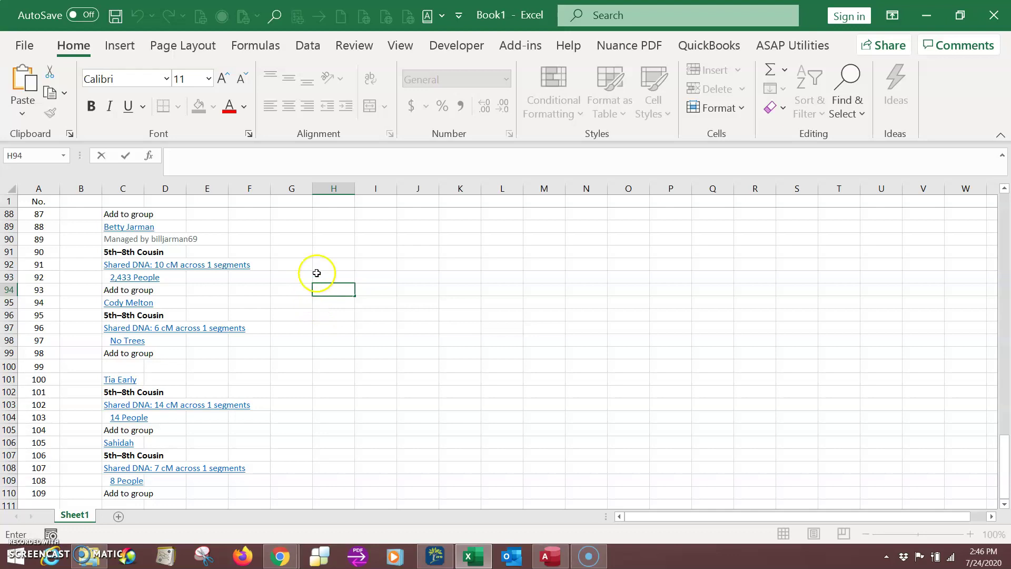
pyautogui.click(316, 253)
pyautogui.scroll(4, 311, 255)
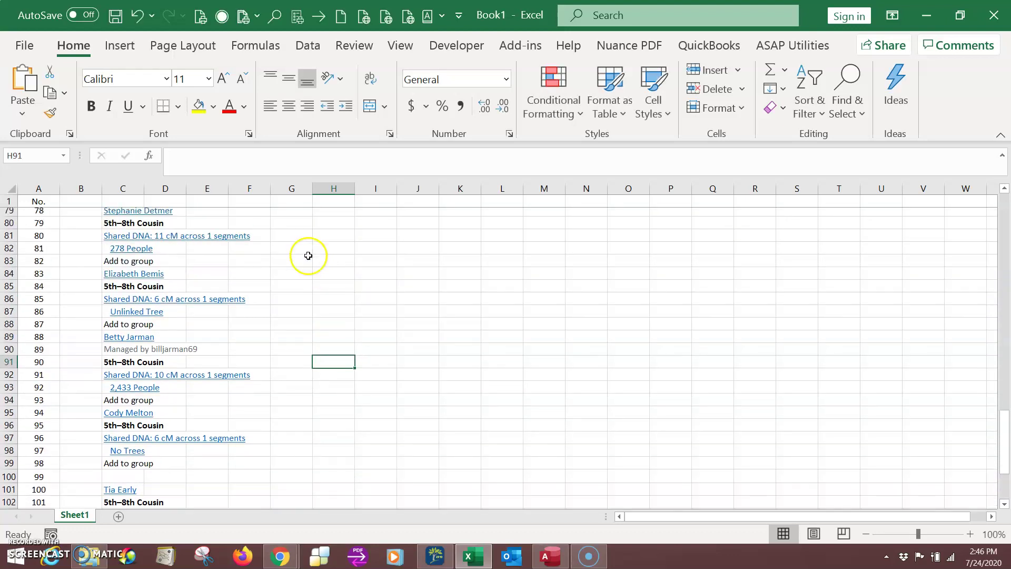
pyautogui.scroll(13, 303, 255)
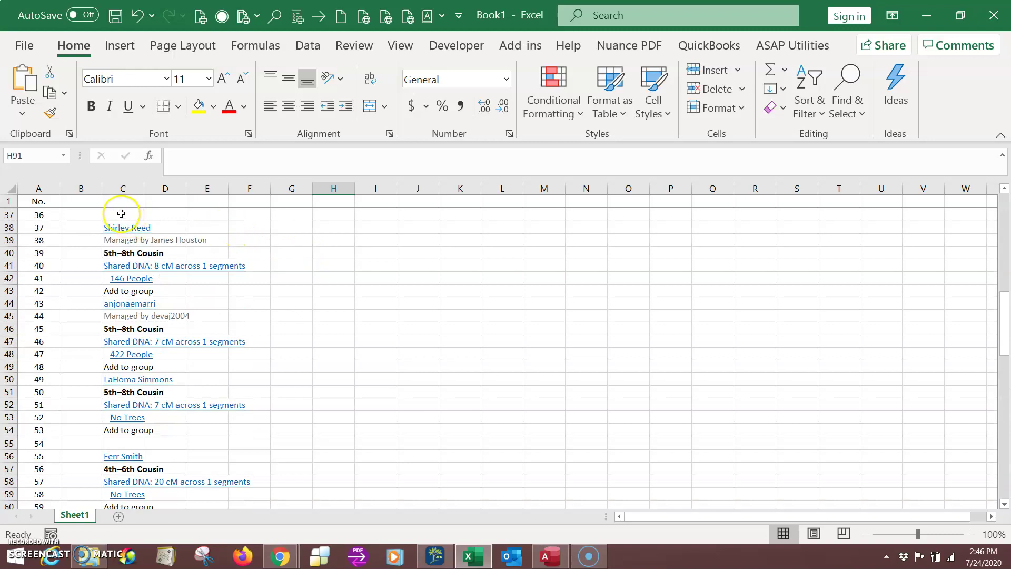
pyautogui.click(120, 201)
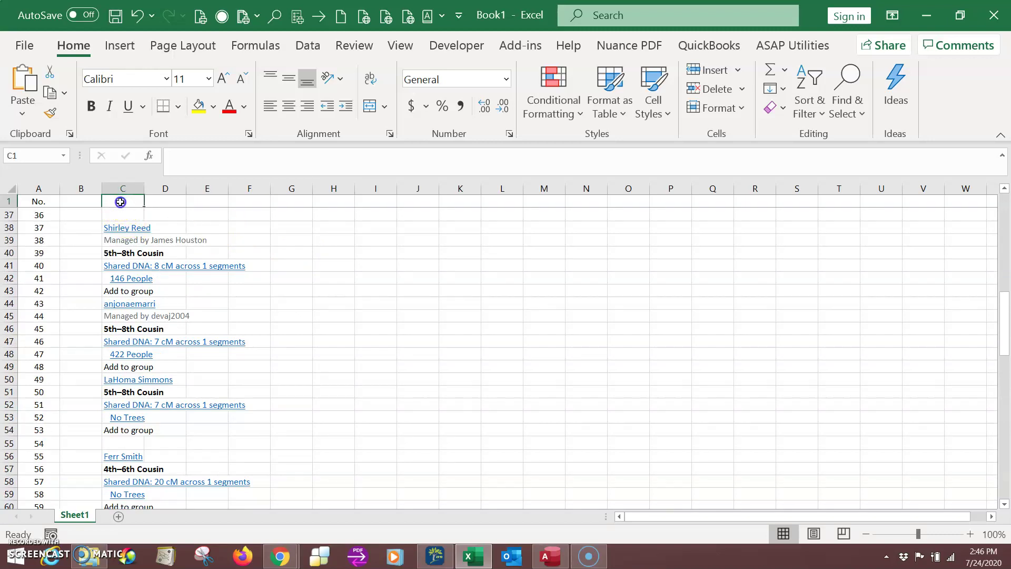
pyautogui.write('Name')
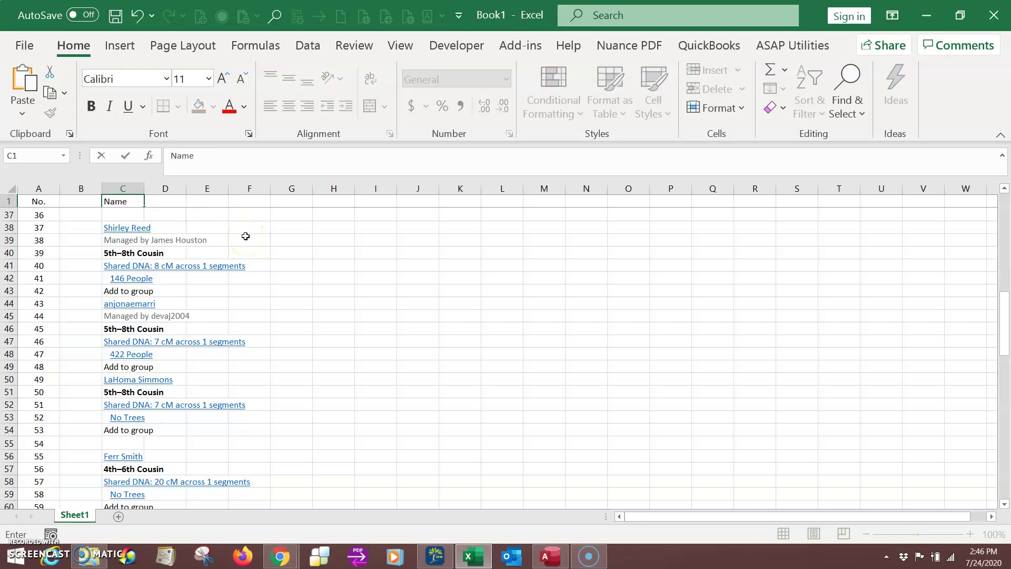
pyautogui.press('Tab')
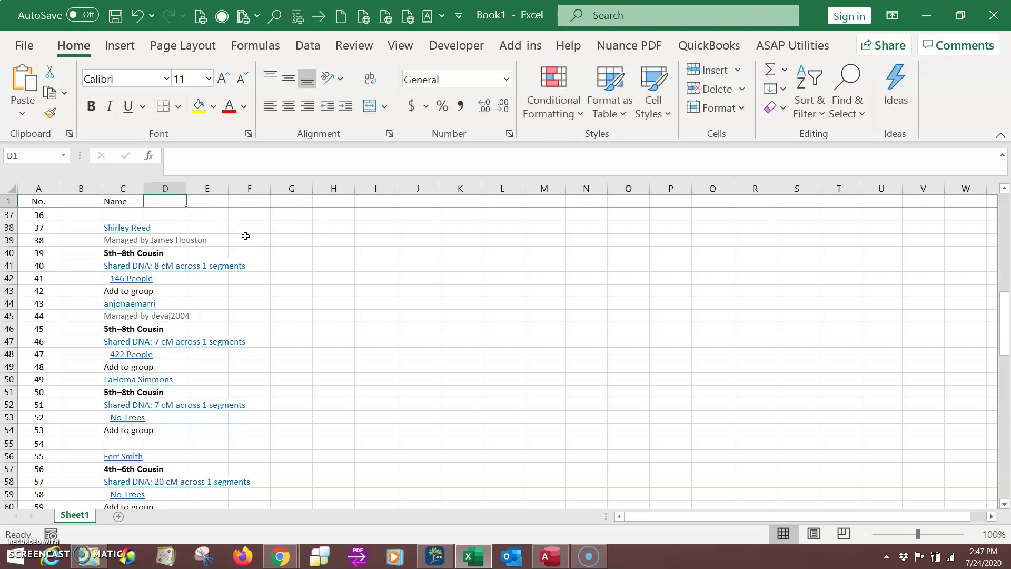
pyautogui.write('A')
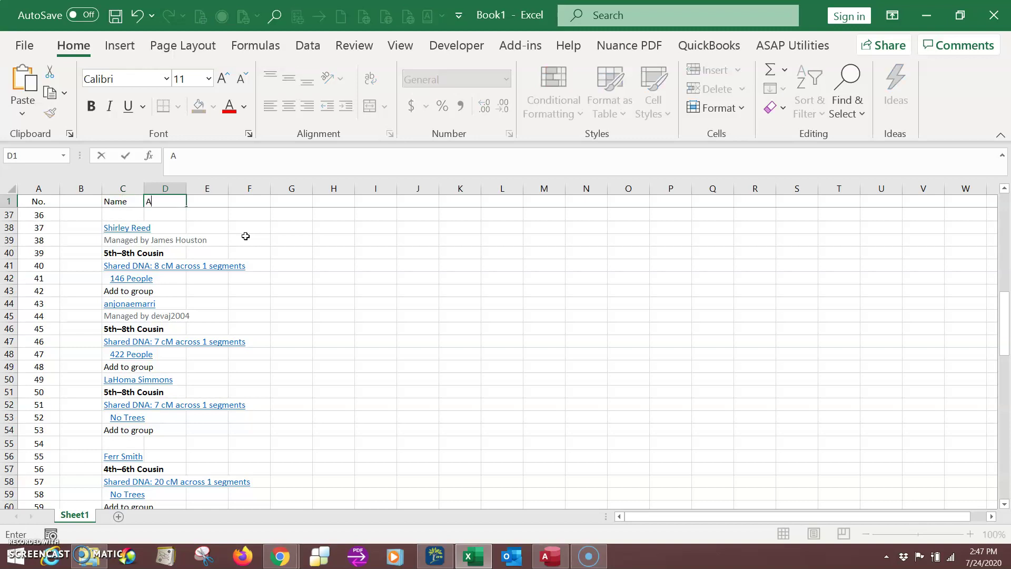
pyautogui.write('dmin')
pyautogui.press('Tab')
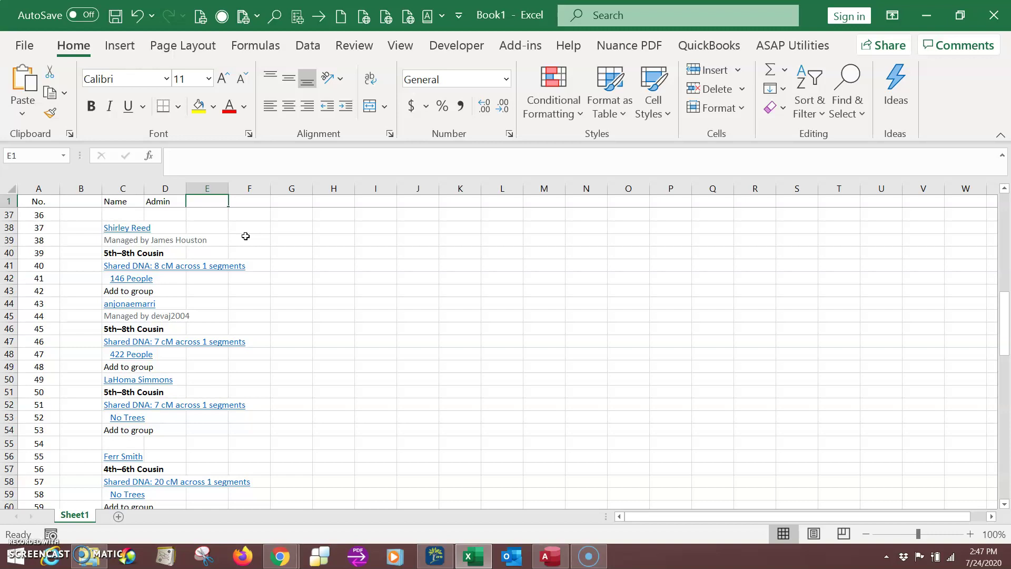
# Add the headings Range, People in Tree, cM and Segments in E1 through H1
pyautogui.write('Re')
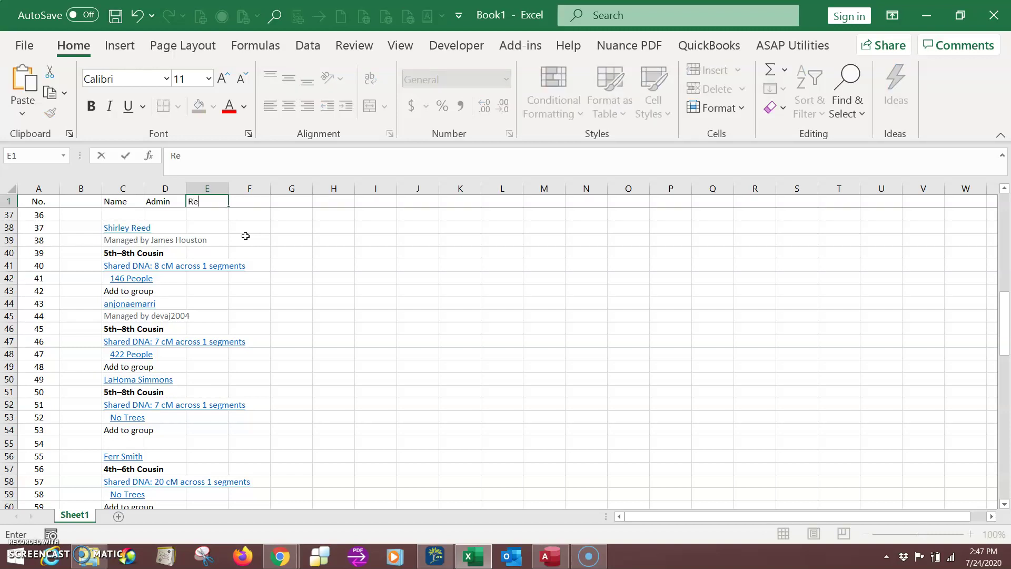
pyautogui.write('la')
pyautogui.press('BackSpace')
pyautogui.press('BackSpace')
pyautogui.press('BackSpace')
pyautogui.write('ang')
pyautogui.press('Tab')
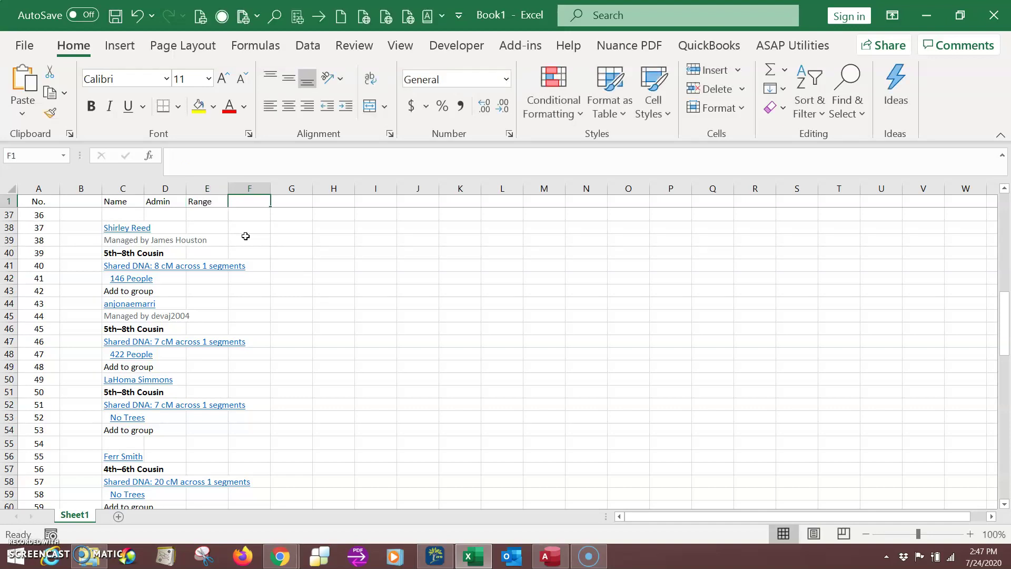
pyautogui.write('Peopl')
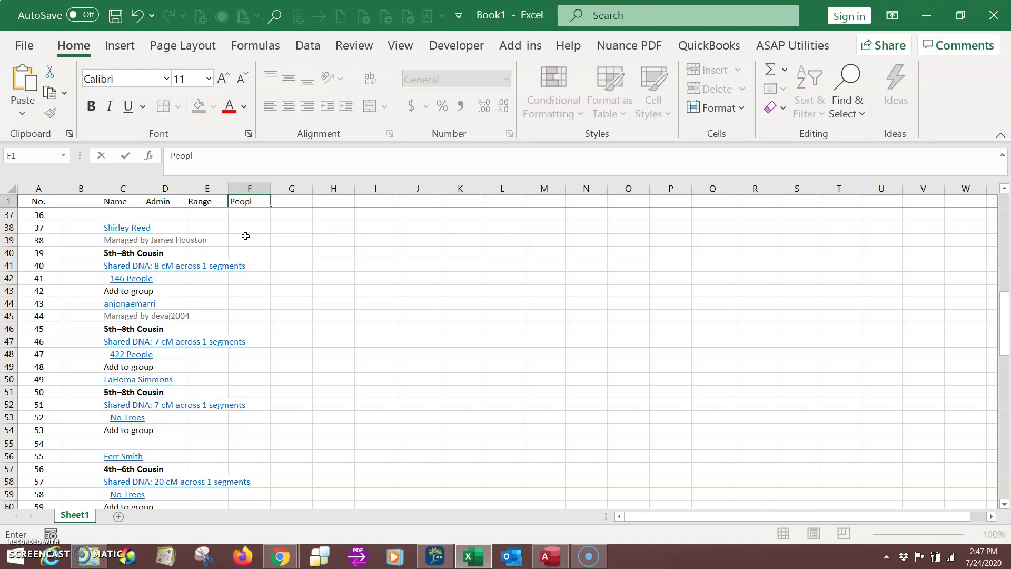
pyautogui.write('e in Tree')
pyautogui.hotkey('ctrl', 'Return')
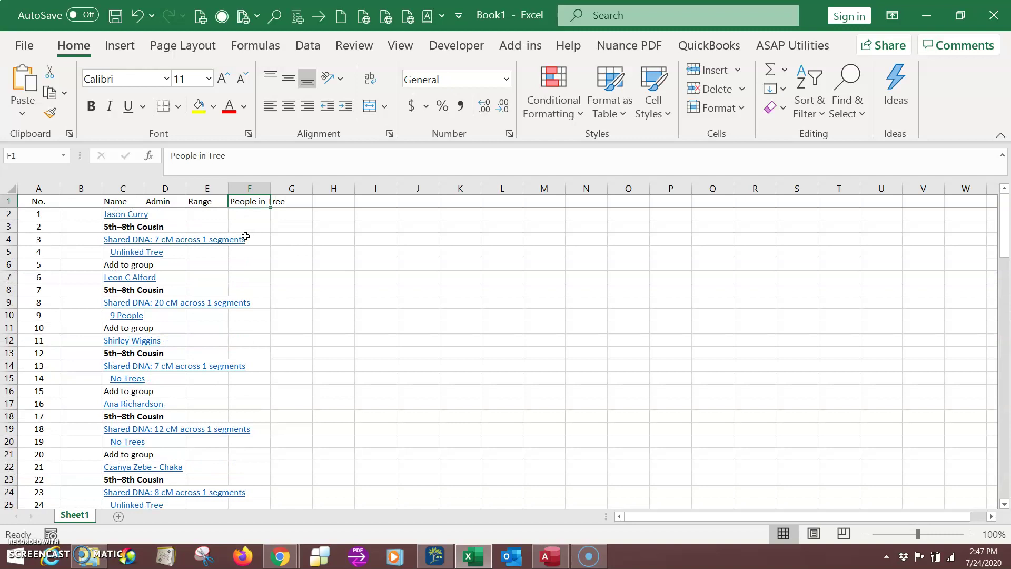
pyautogui.press('Right')
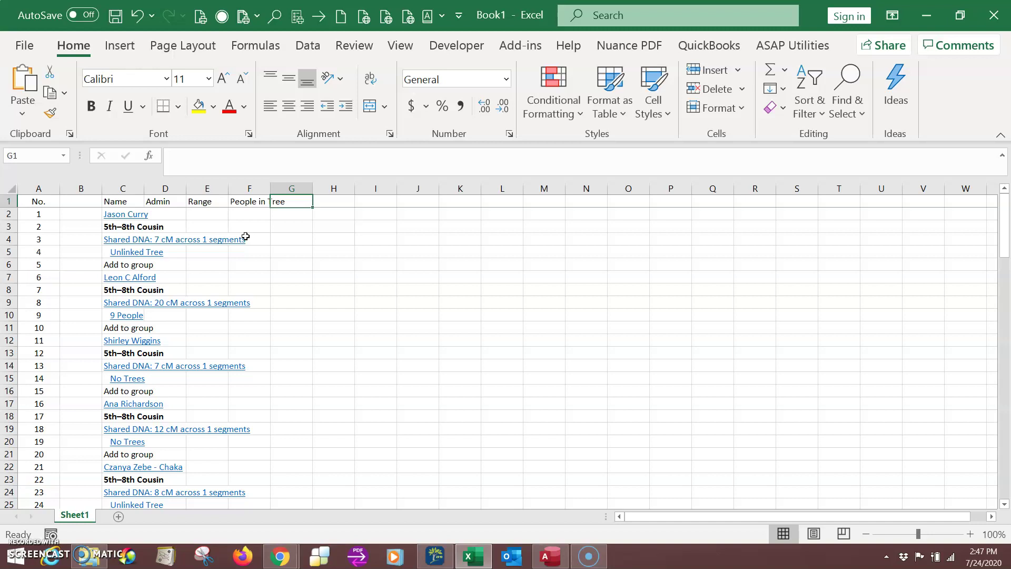
pyautogui.write('c')
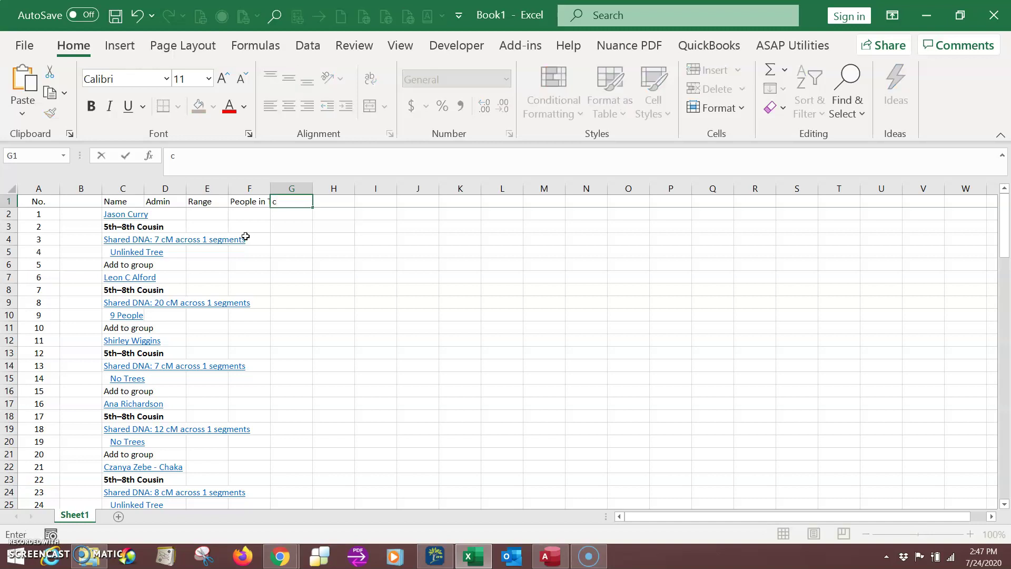
pyautogui.write('M')
pyautogui.press('Tab')
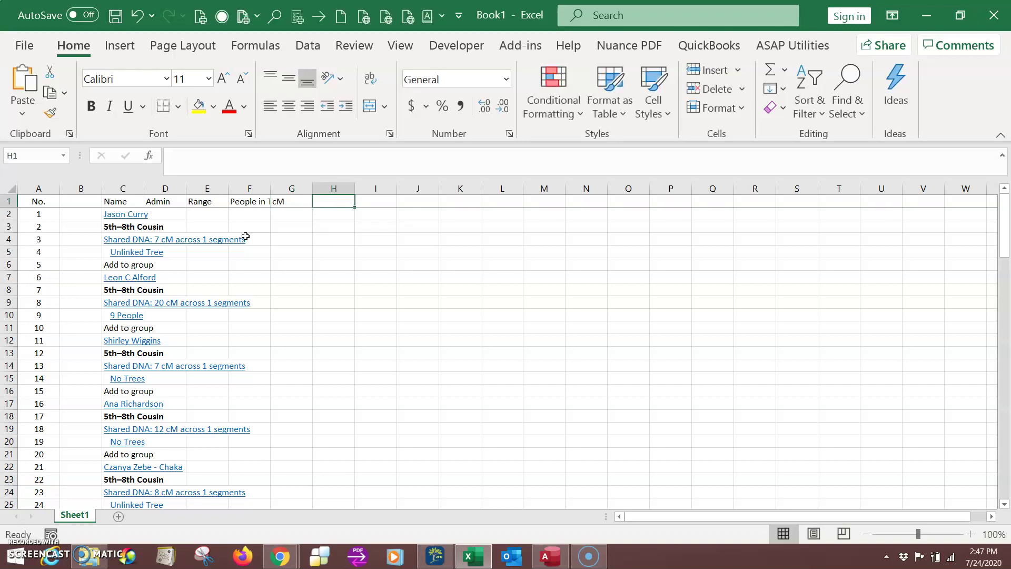
pyautogui.write('Segments')
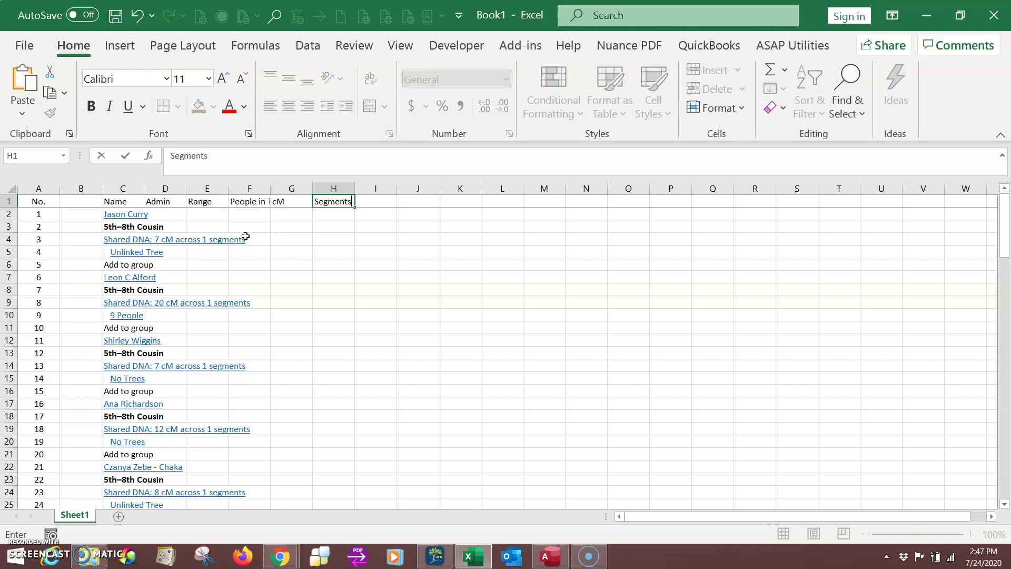
pyautogui.press('Return')
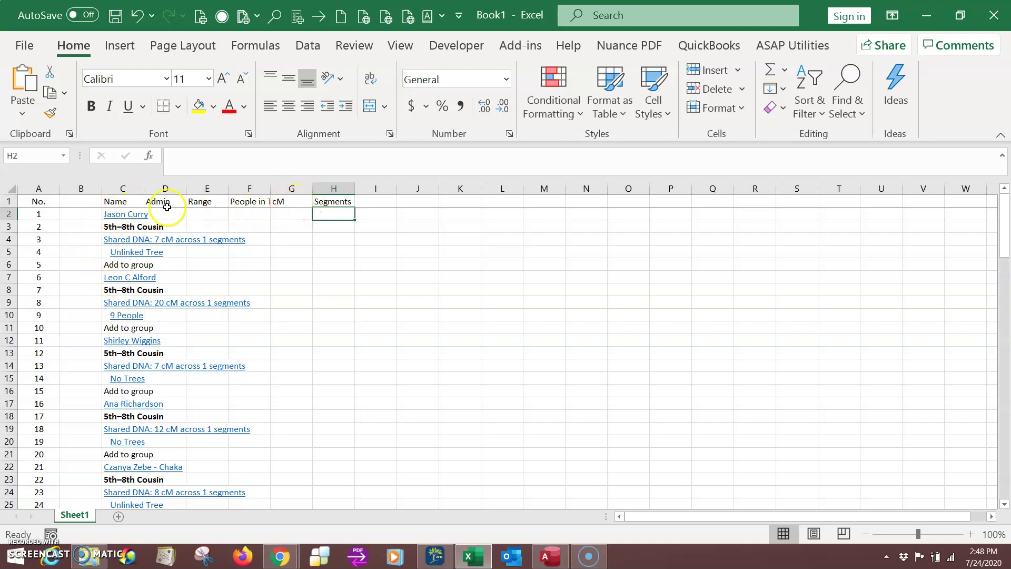
# Enter the heading Match ID in cell B1
pyautogui.click(82, 201)
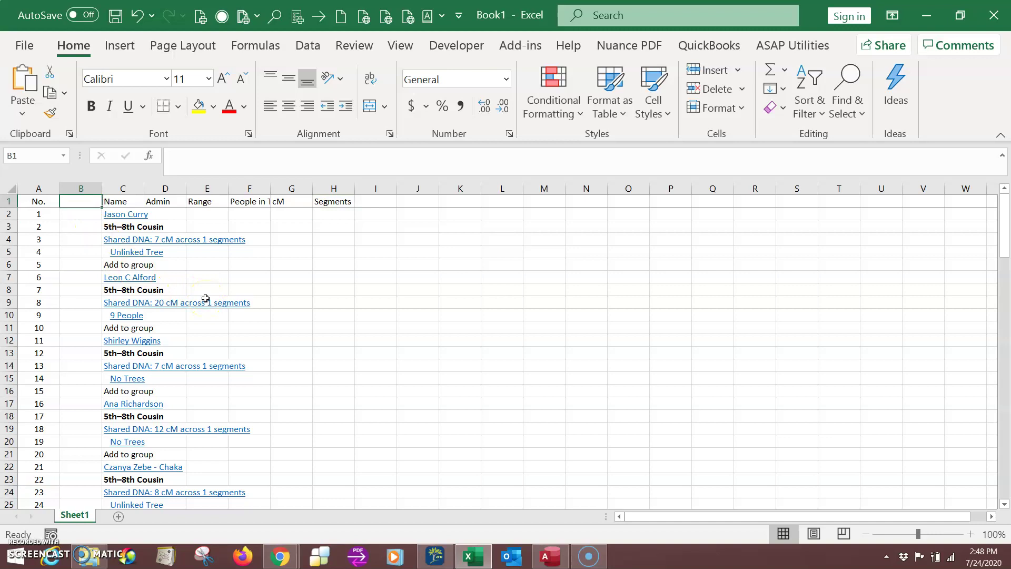
pyautogui.write('M')
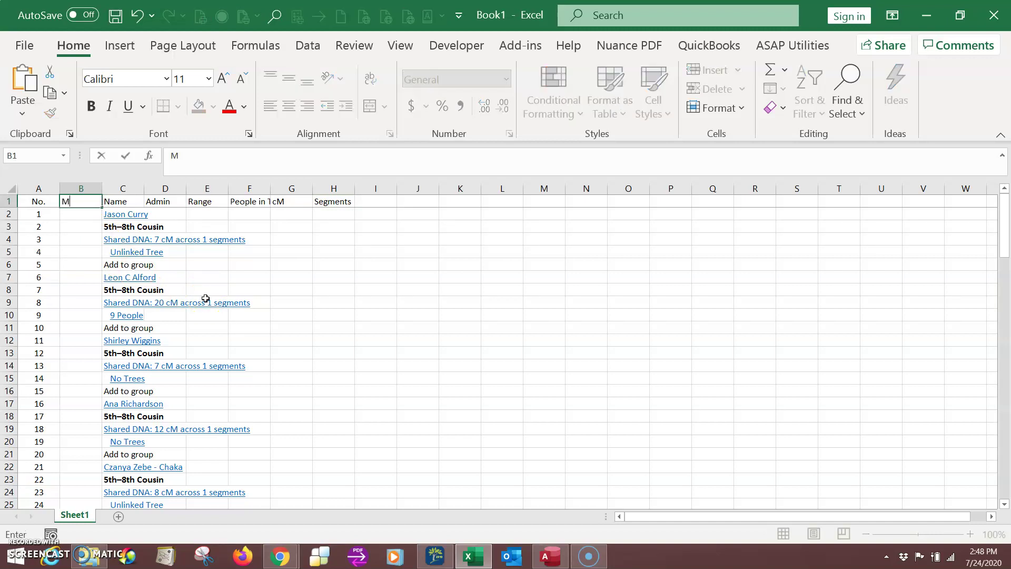
pyautogui.write('atch ID')
pyautogui.press('Return')
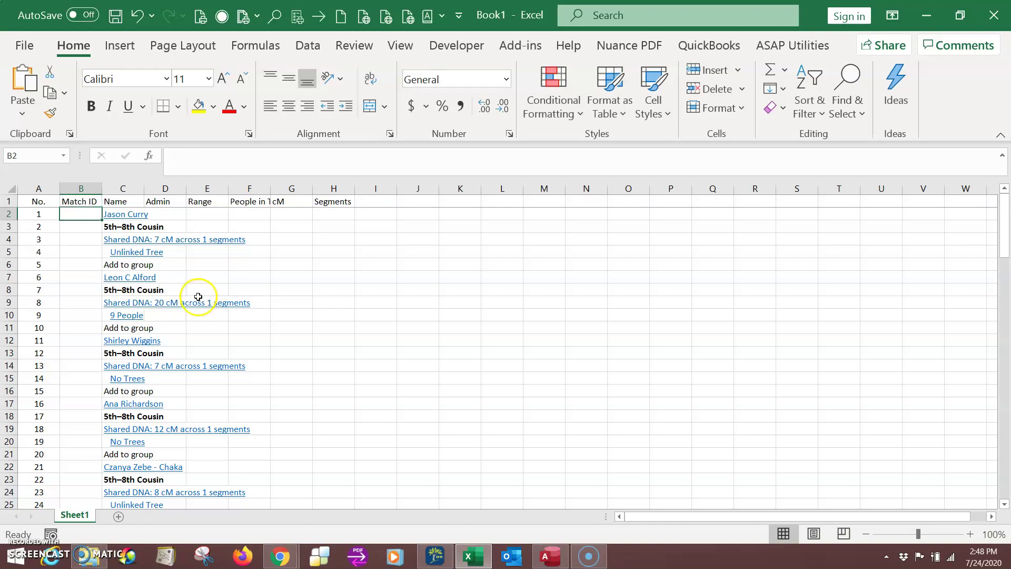
# Insert a new column B and give it the heading Test ID
pyautogui.click(81, 189)
pyautogui.rightClick(81, 188)
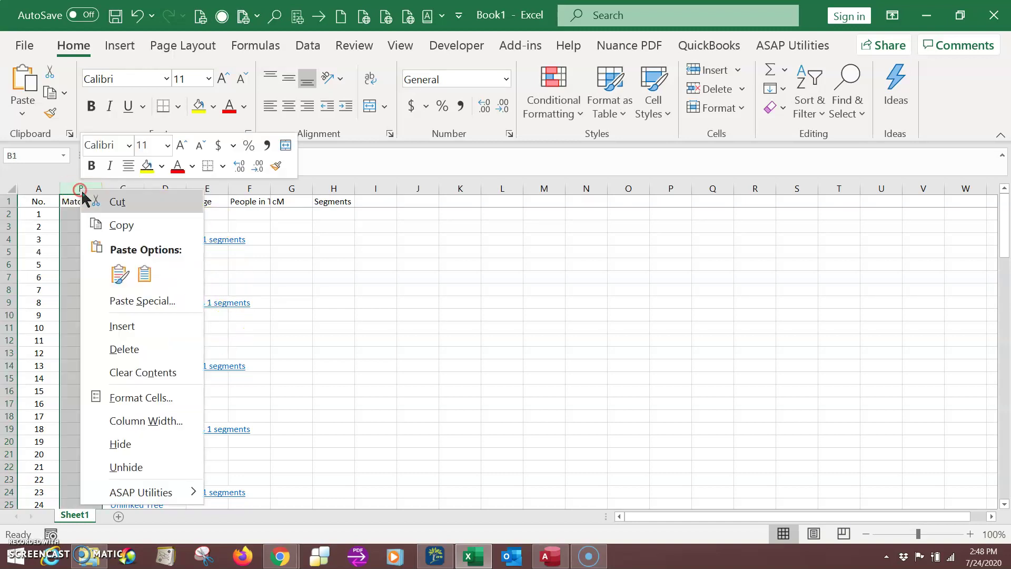
pyautogui.click(122, 326)
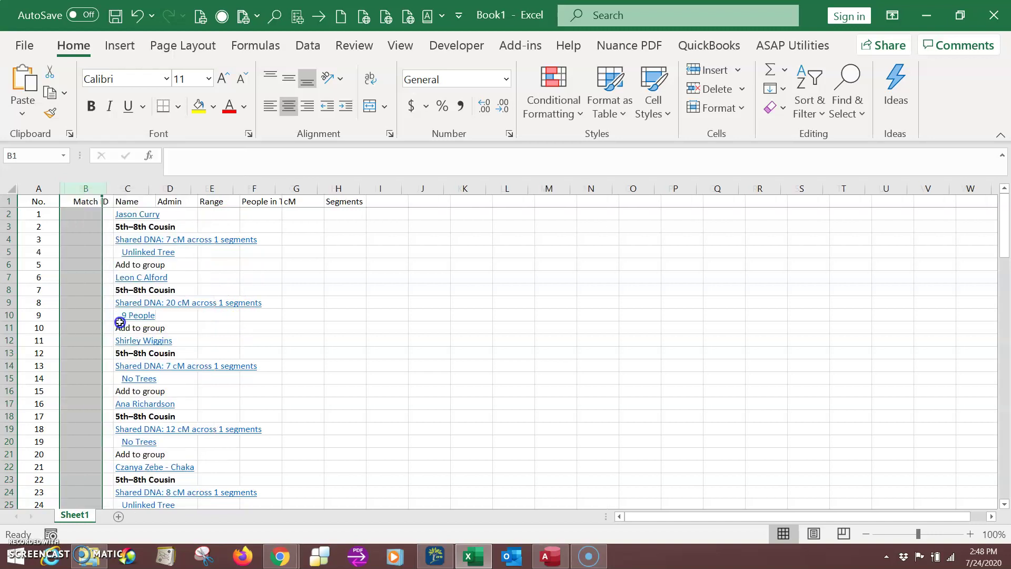
pyautogui.click(86, 201)
pyautogui.write('Te')
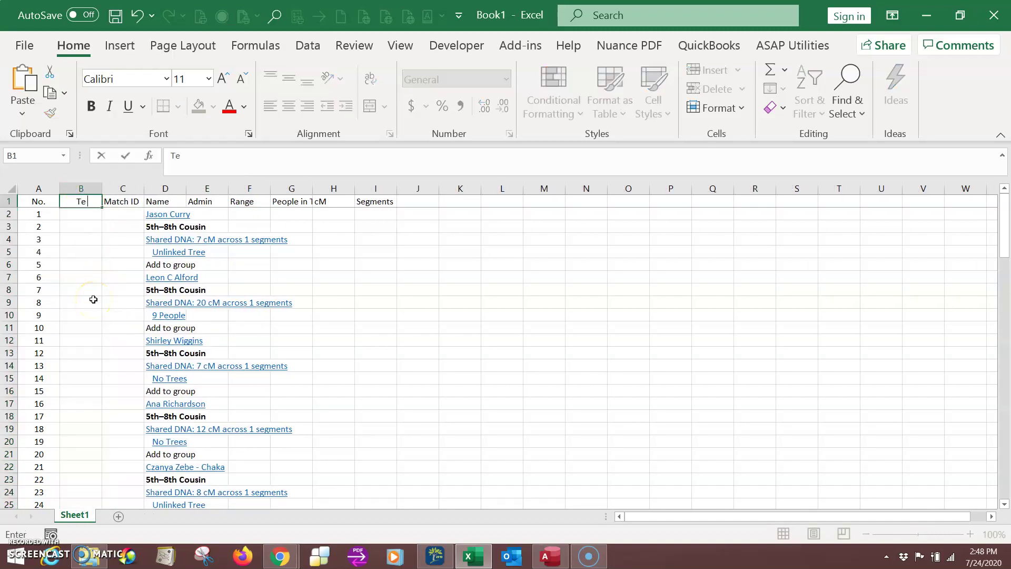
pyautogui.write('st ID')
pyautogui.press('Return')
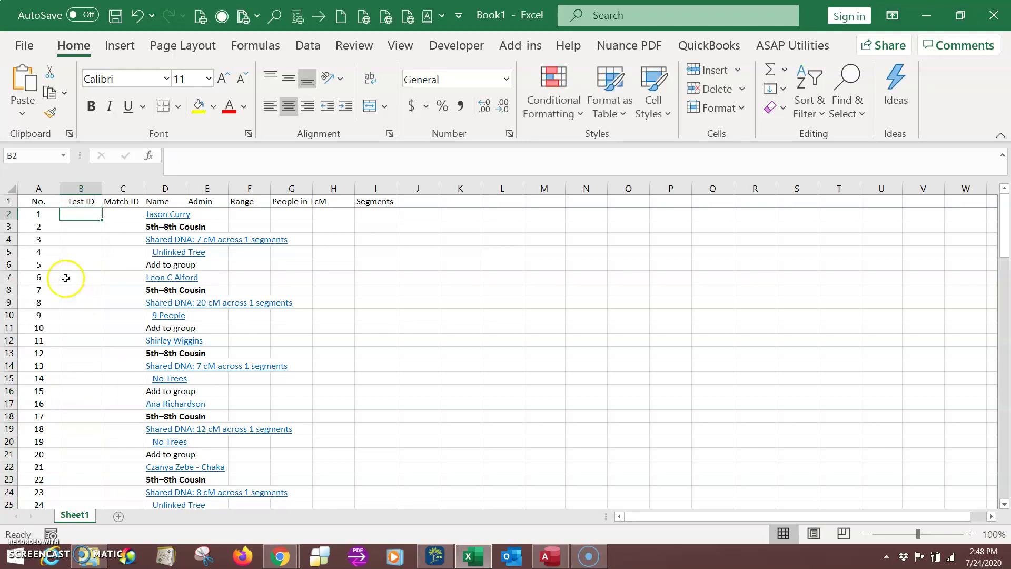
# Make the header row centred and bold
pyautogui.click(8, 201)
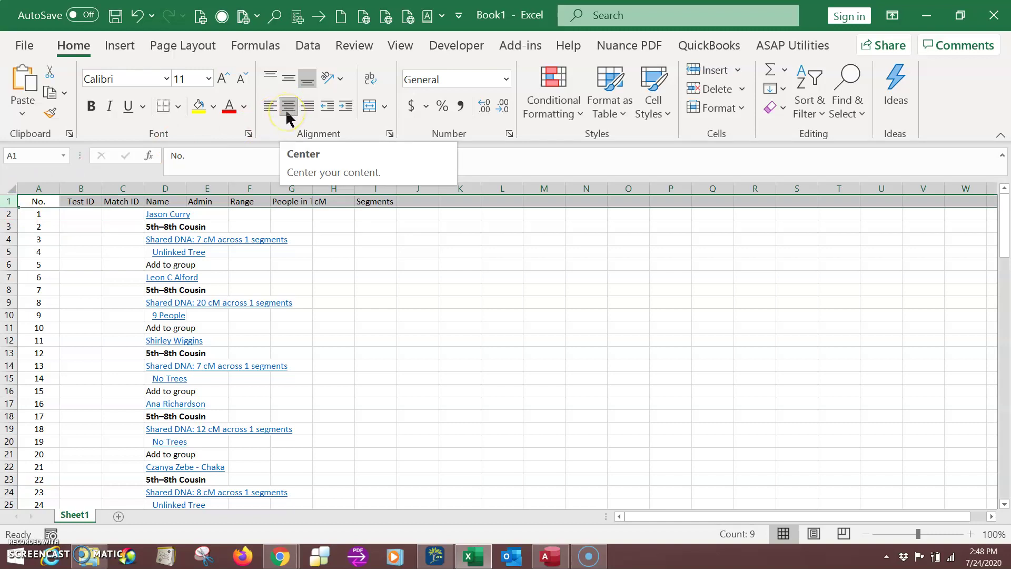
pyautogui.click(288, 107)
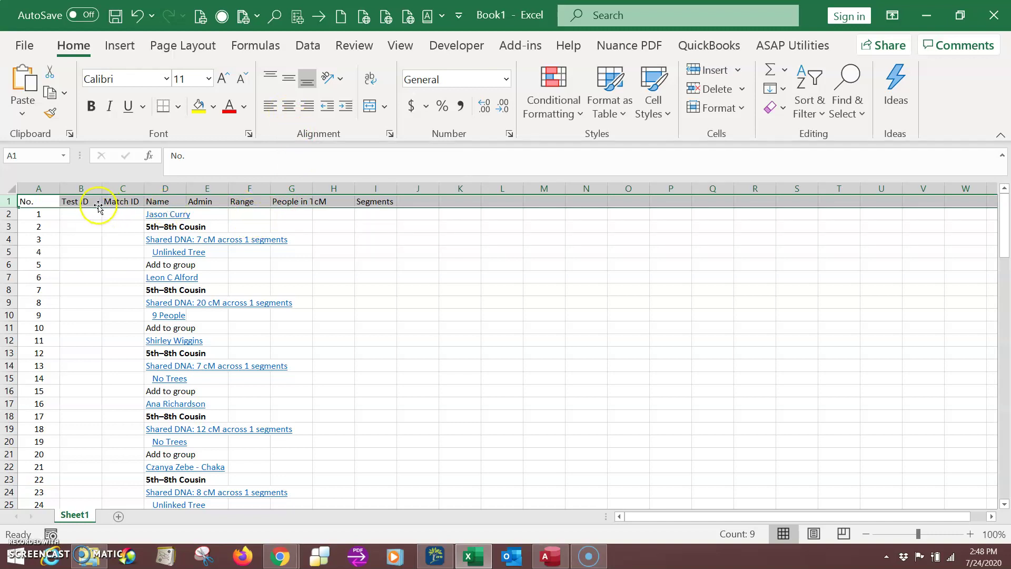
pyautogui.click(289, 108)
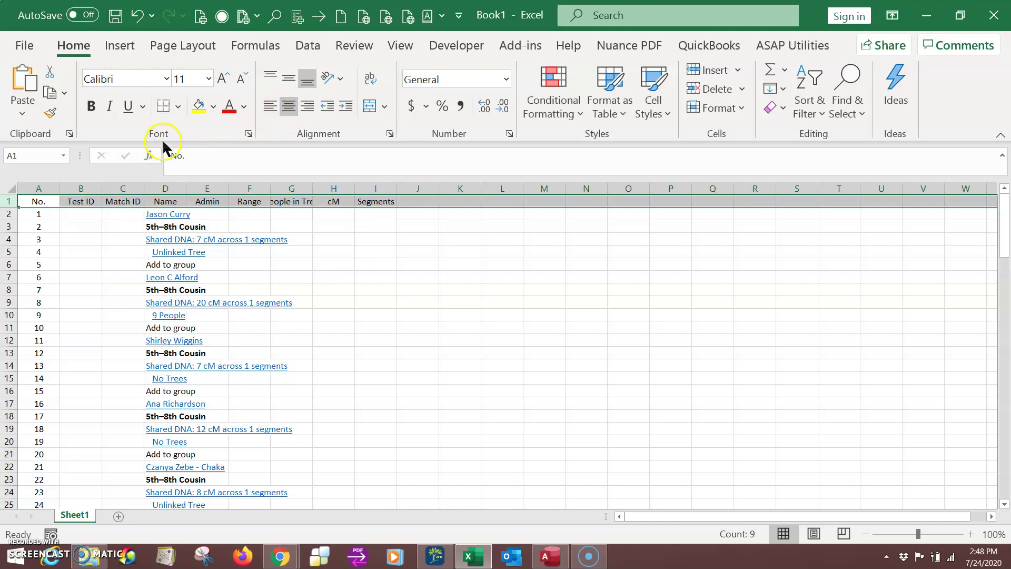
pyautogui.click(93, 107)
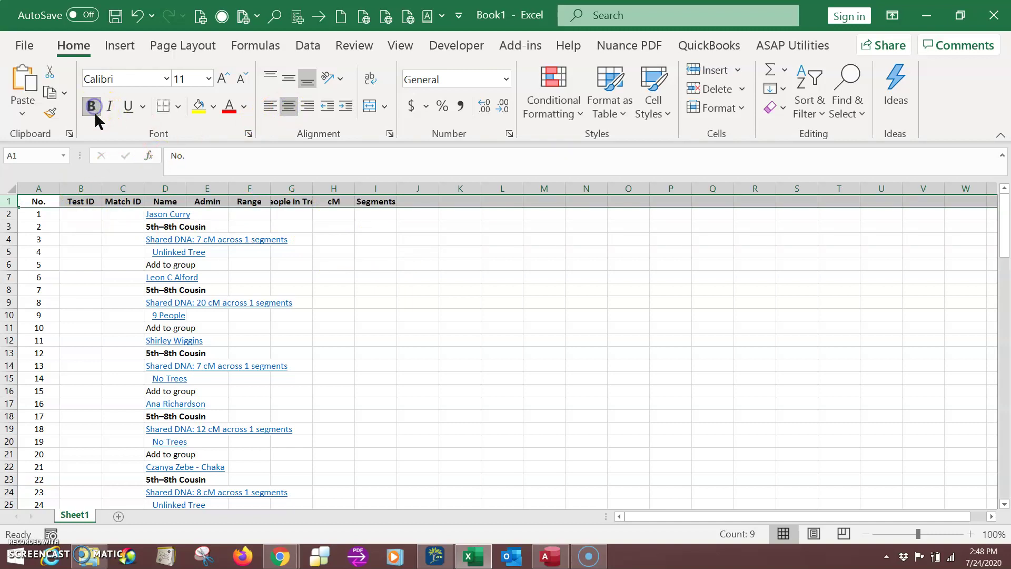
# Turn on wrap text for the header row, widen column I, and autofit column D
pyautogui.rightClick(9, 200)
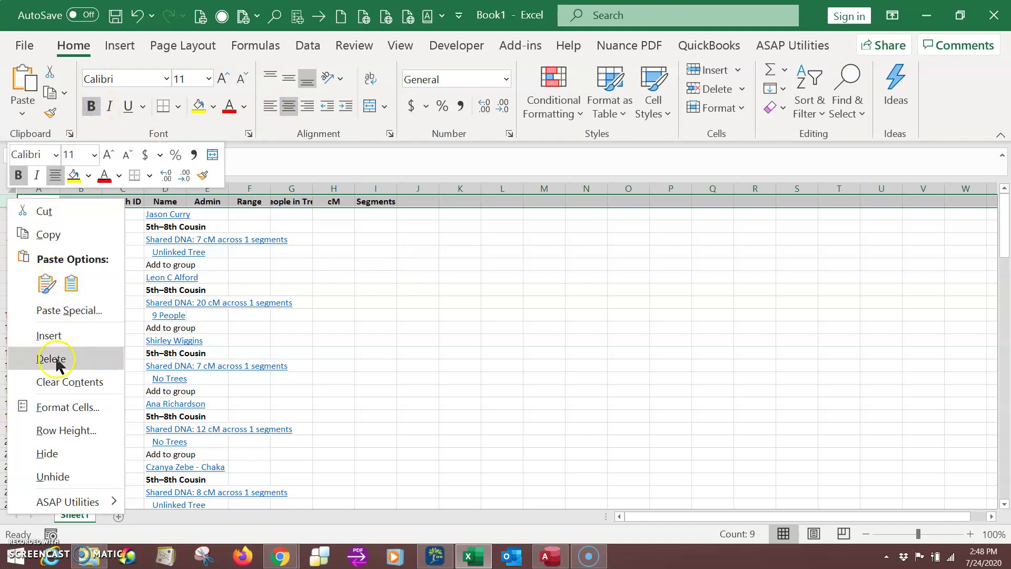
pyautogui.click(50, 408)
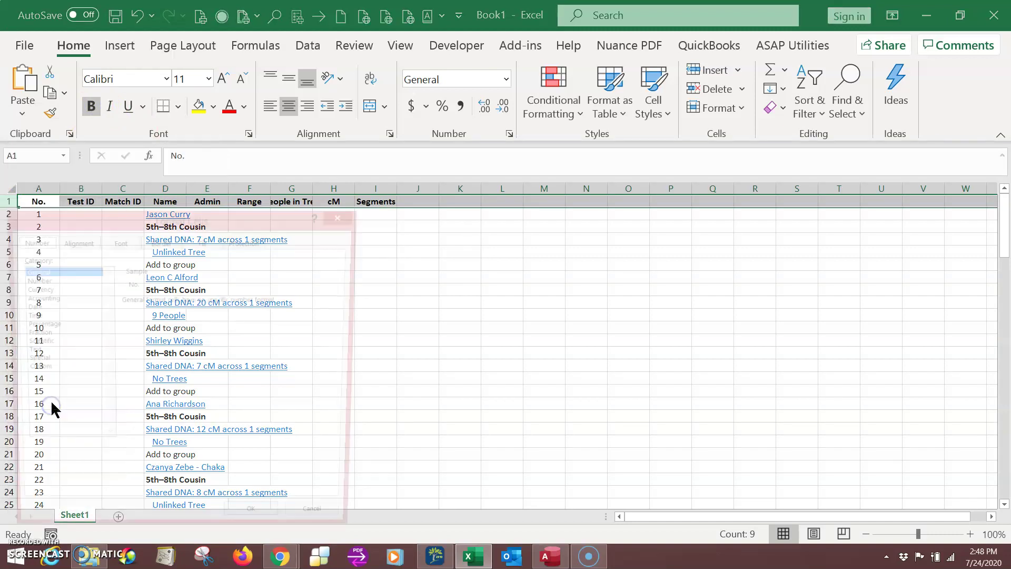
pyautogui.click(80, 242)
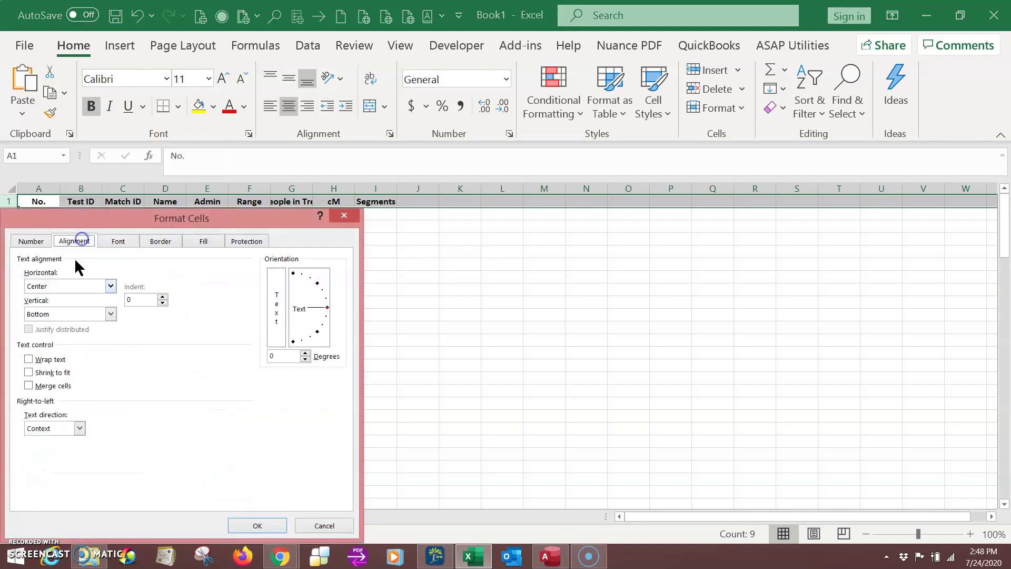
pyautogui.click(29, 359)
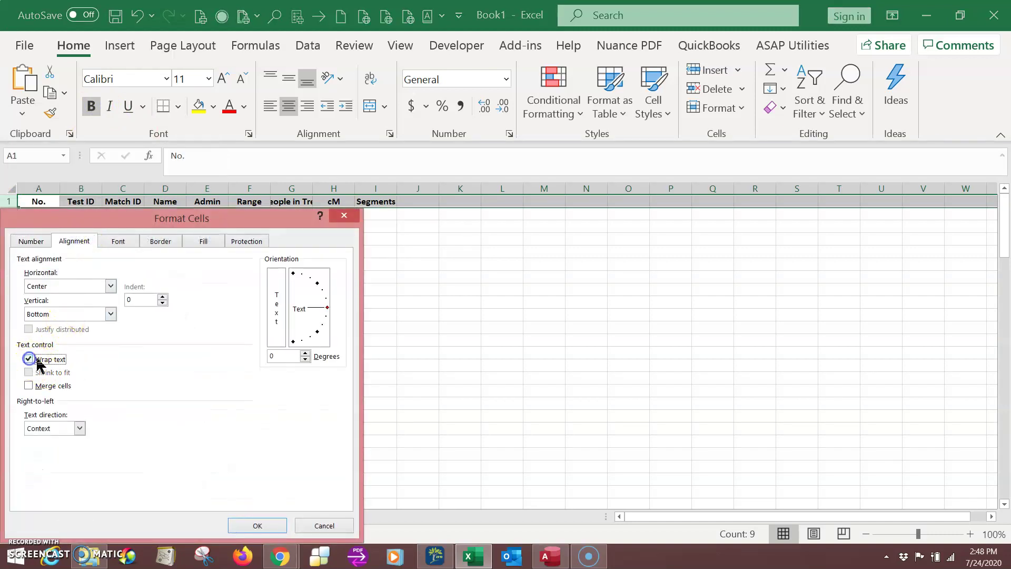
pyautogui.click(257, 525)
pyautogui.click(410, 390)
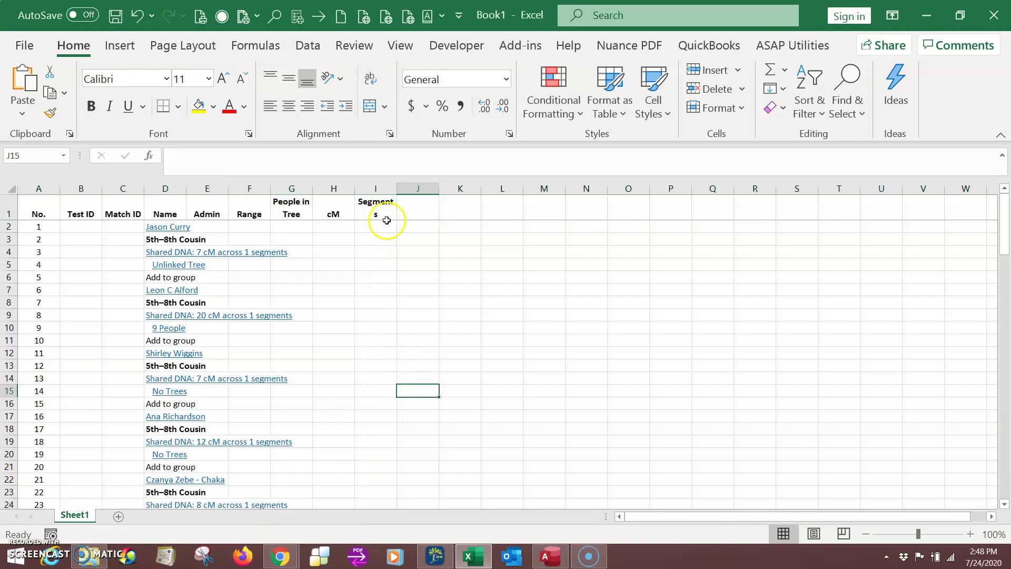
pyautogui.moveTo(397, 188); pyautogui.dragTo(401, 188)
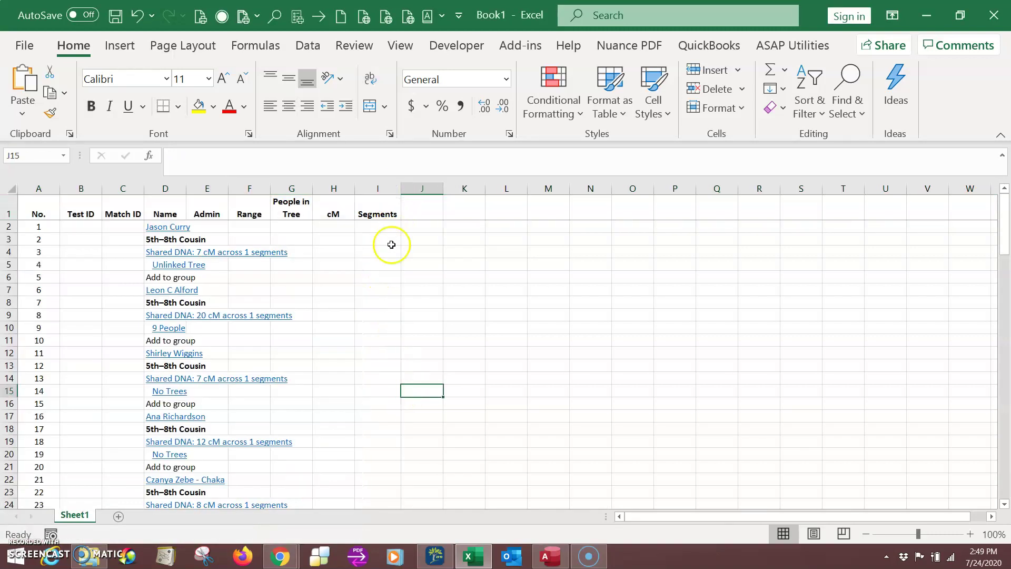
pyautogui.doubleClick(186, 188)
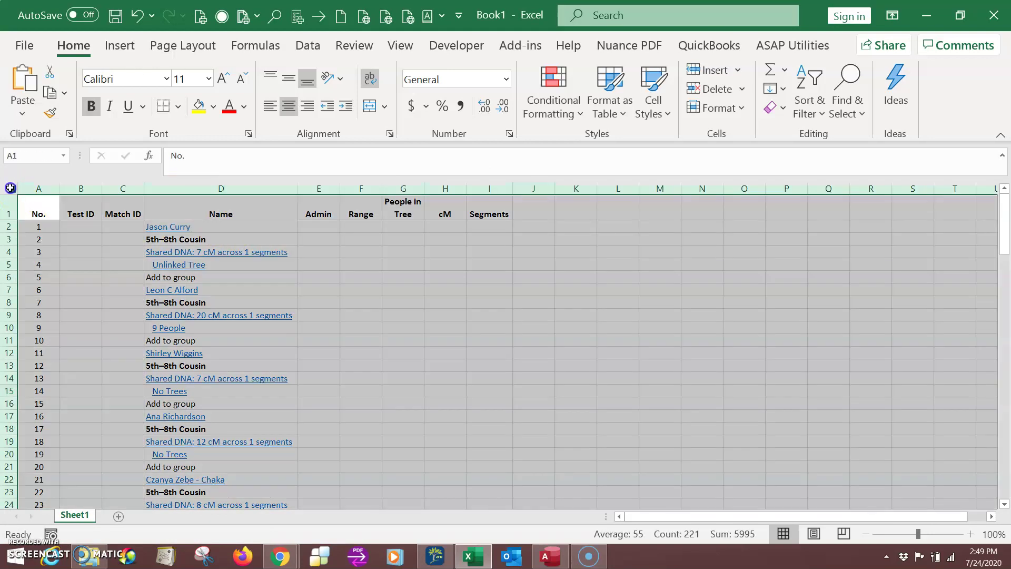
# Sort the whole sheet by the Name column
pyautogui.click(10, 188)
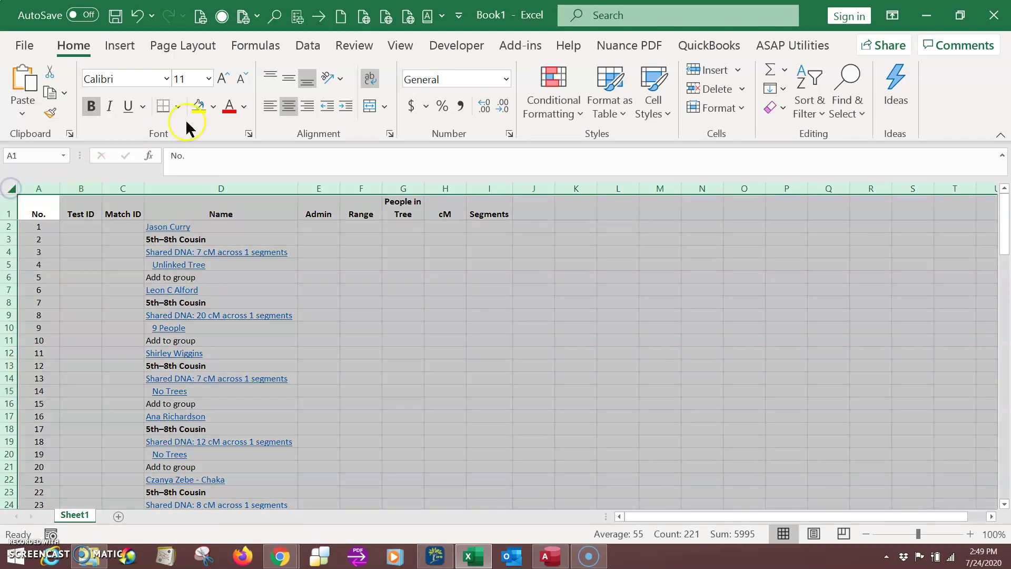
pyautogui.click(308, 46)
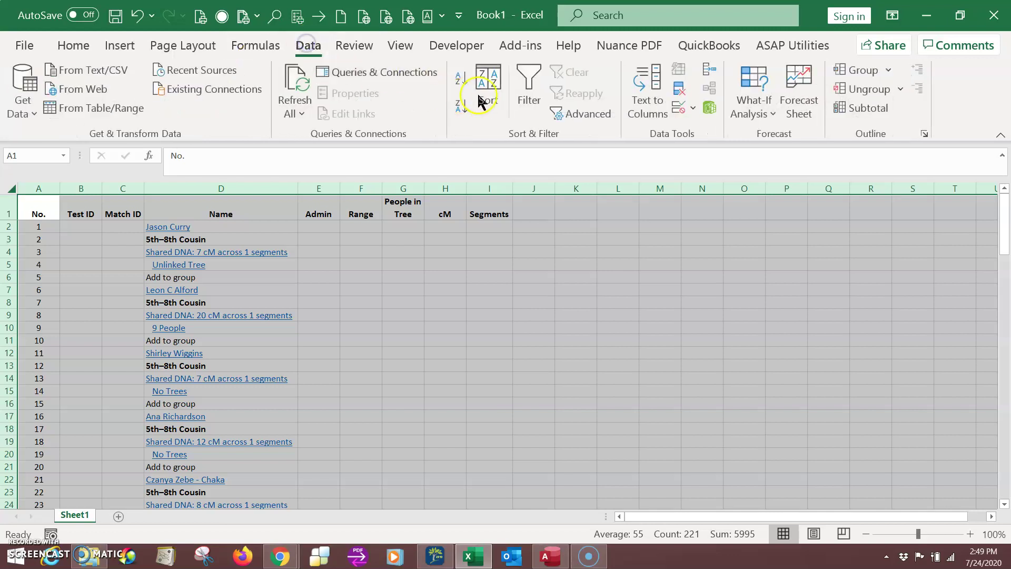
pyautogui.click(486, 89)
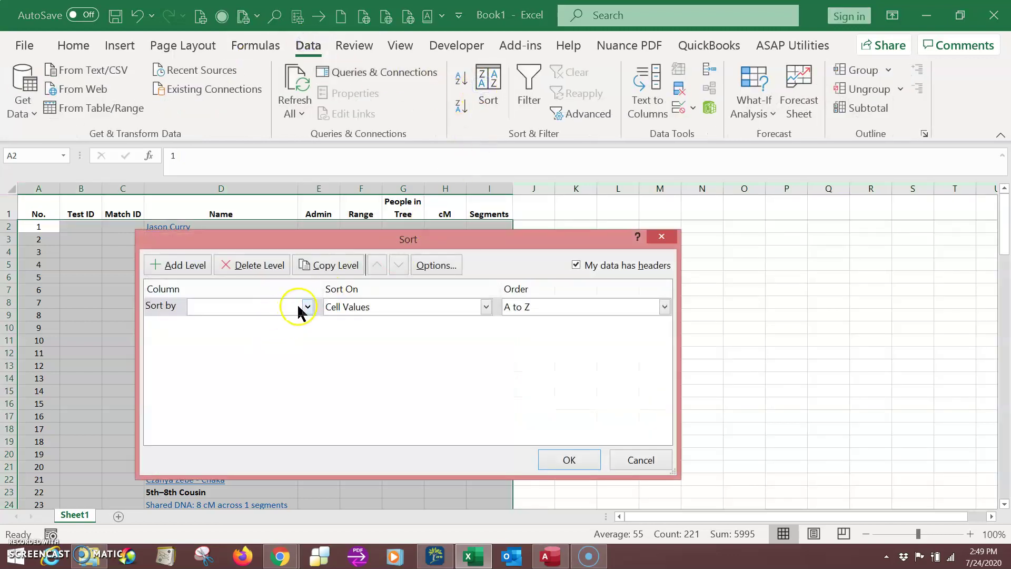
pyautogui.click(307, 306)
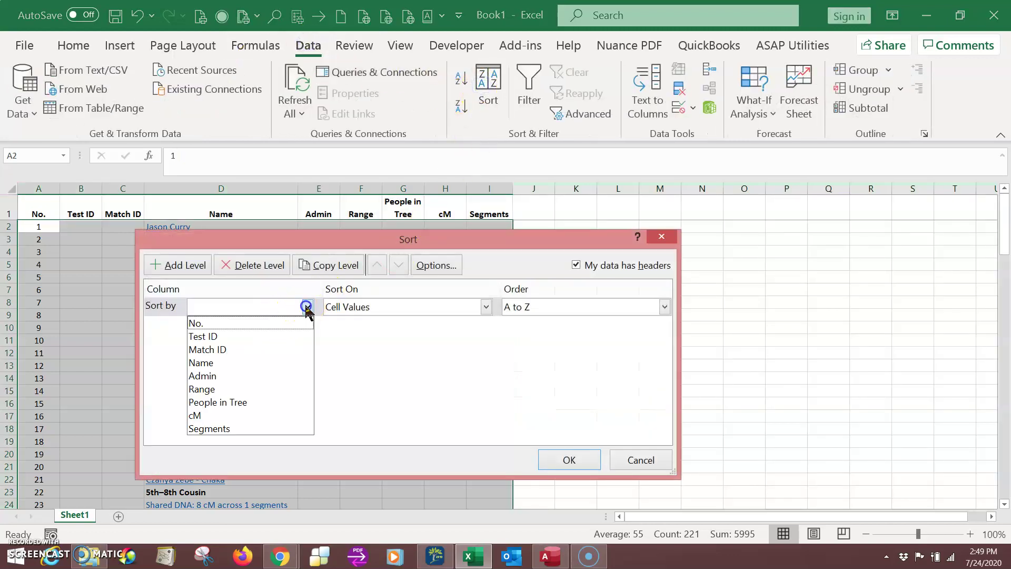
pyautogui.click(238, 363)
pyautogui.click(564, 458)
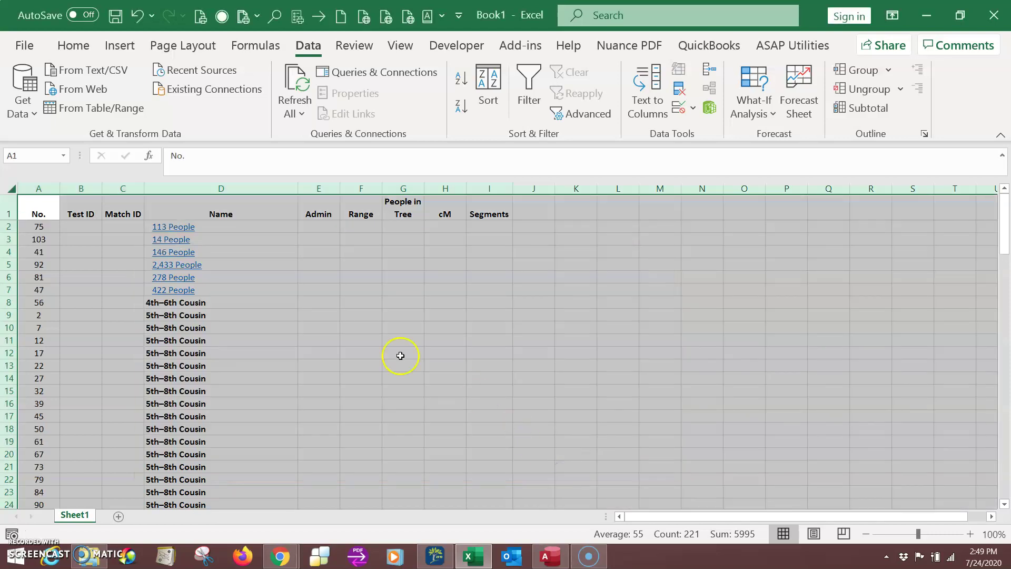
pyautogui.click(337, 333)
# Select the People entries in D2:D7 at the top of the sorted Name column
pyautogui.scroll(-10, 335, 331)
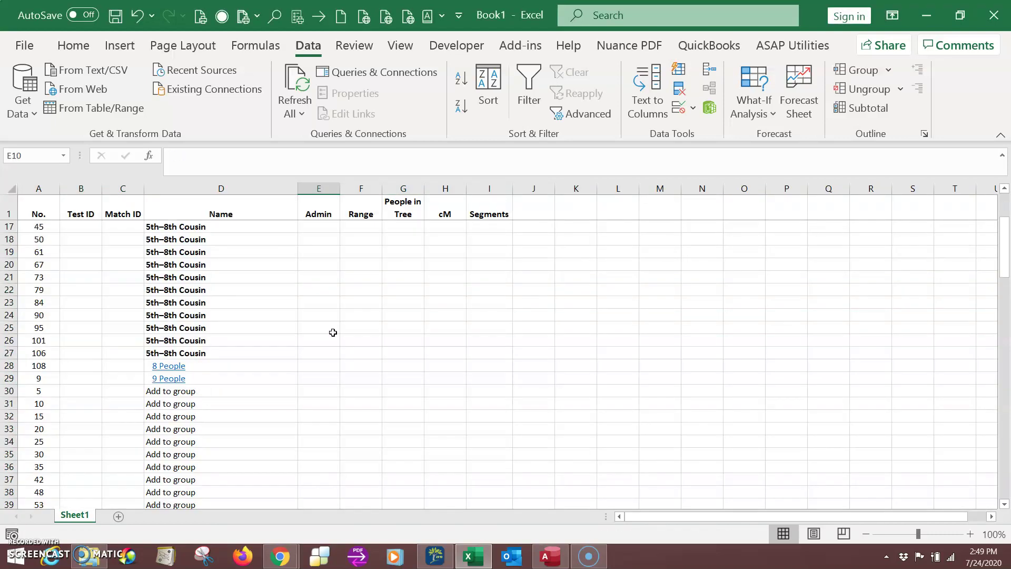
pyautogui.scroll(-4, 332, 329)
pyautogui.scroll(14, 337, 329)
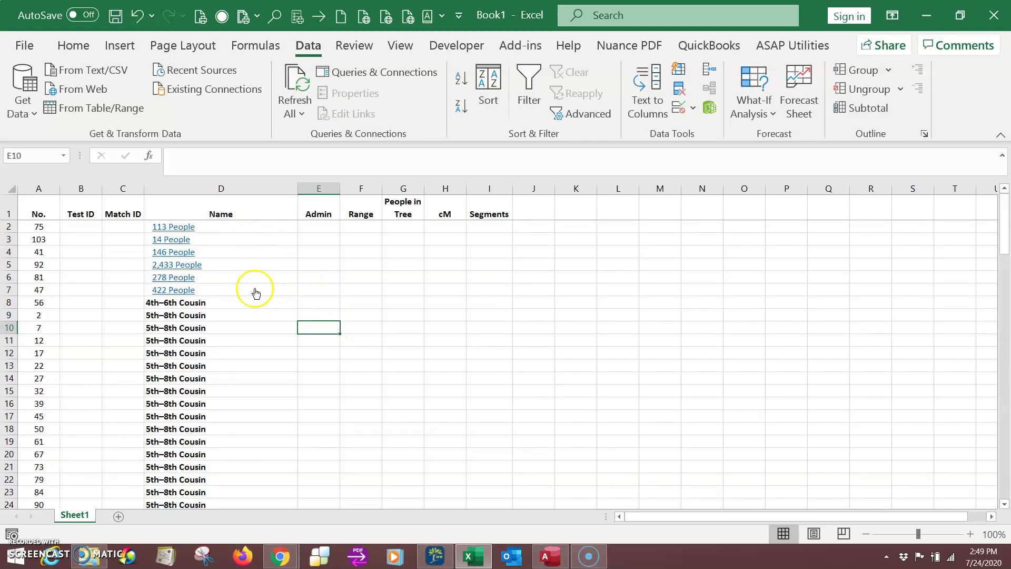
pyautogui.press('Left')
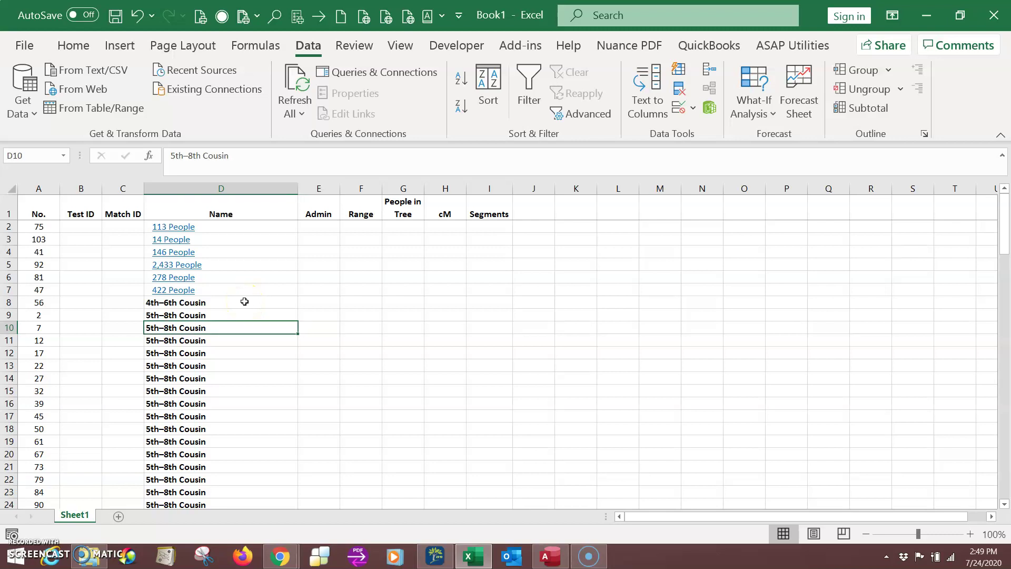
pyautogui.press('Up')
pyautogui.press('Up')
pyautogui.press('Up')
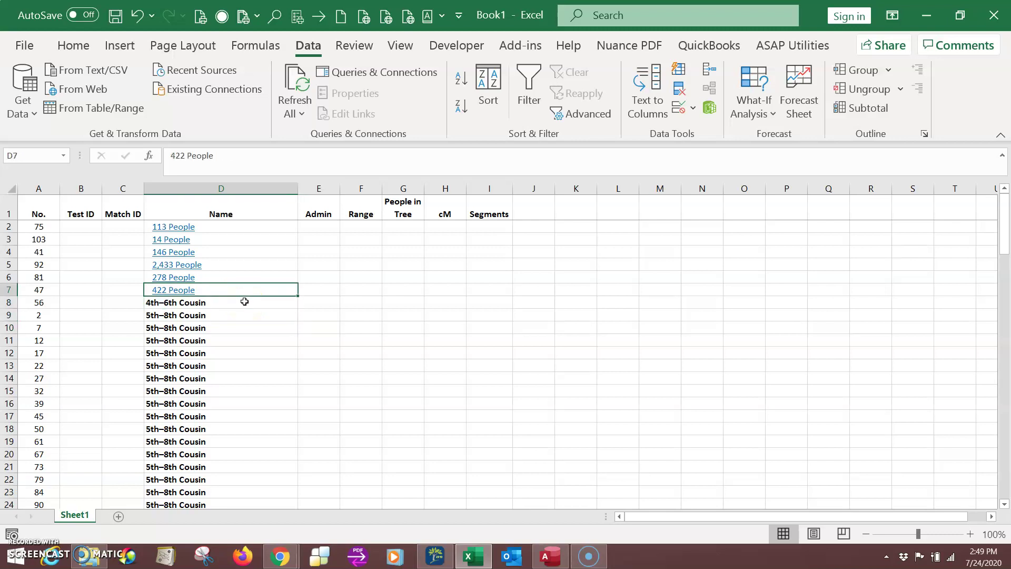
pyautogui.hotkey('shift', 'Up')
pyautogui.hotkey('shift', 'Up')
pyautogui.hotkey('shift', 'Up')
pyautogui.hotkey('shift', 'Up')
pyautogui.hotkey('shift', 'Up')
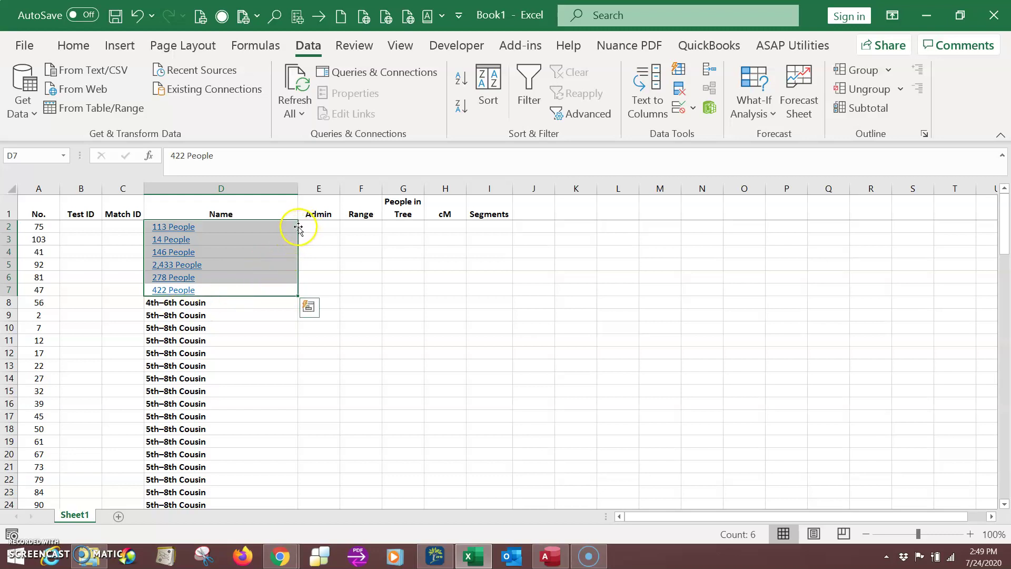
# Move People links D2:D7 and D28:D29 into People in Tree, and cousin ranges D8:D27 into Range
pyautogui.moveTo(298, 228); pyautogui.dragTo(392, 228)
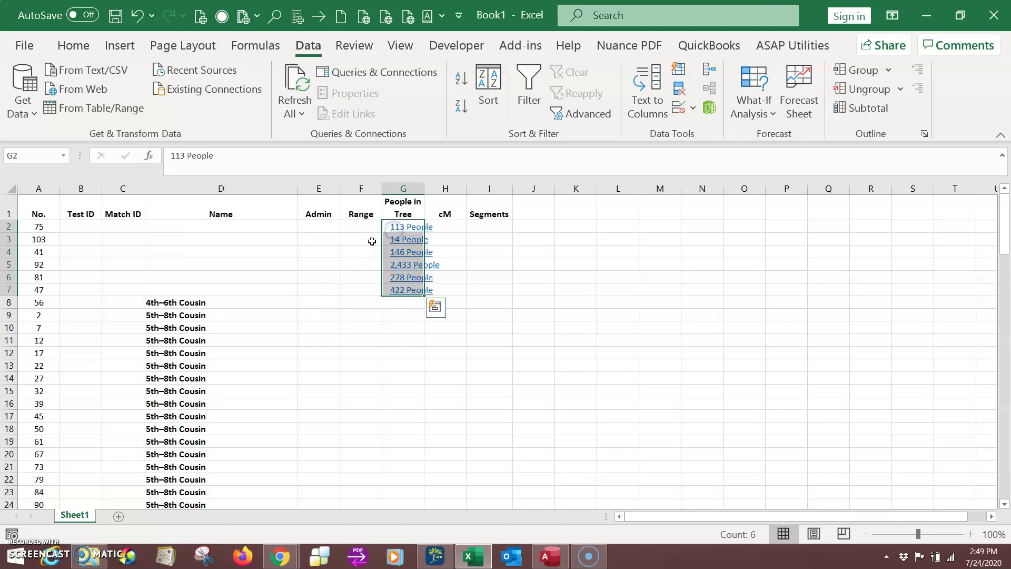
pyautogui.click(236, 305)
pyautogui.scroll(-7, 231, 316)
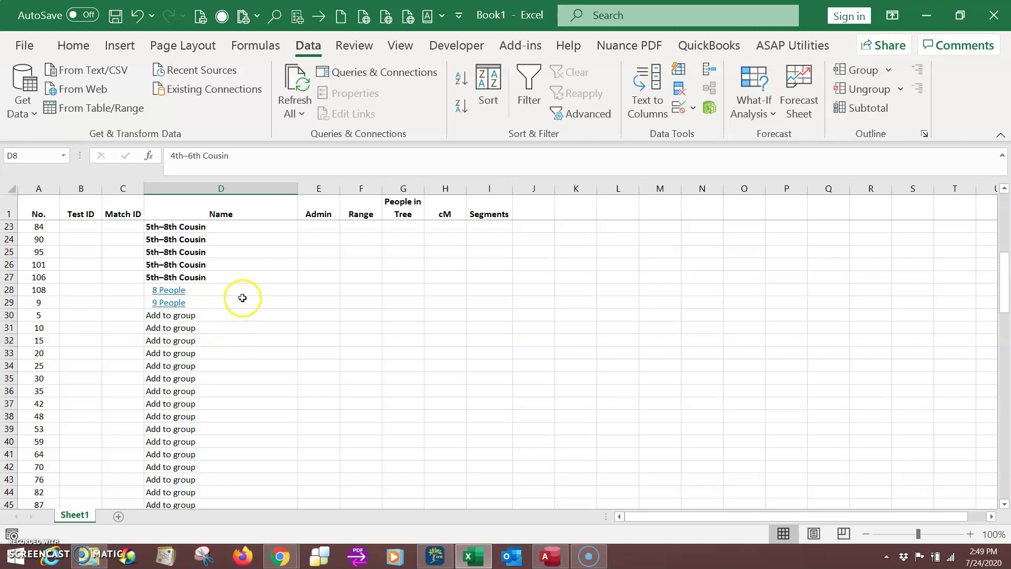
pyautogui.keyDown('shift'); pyautogui.click(249, 277); pyautogui.keyUp('shift')
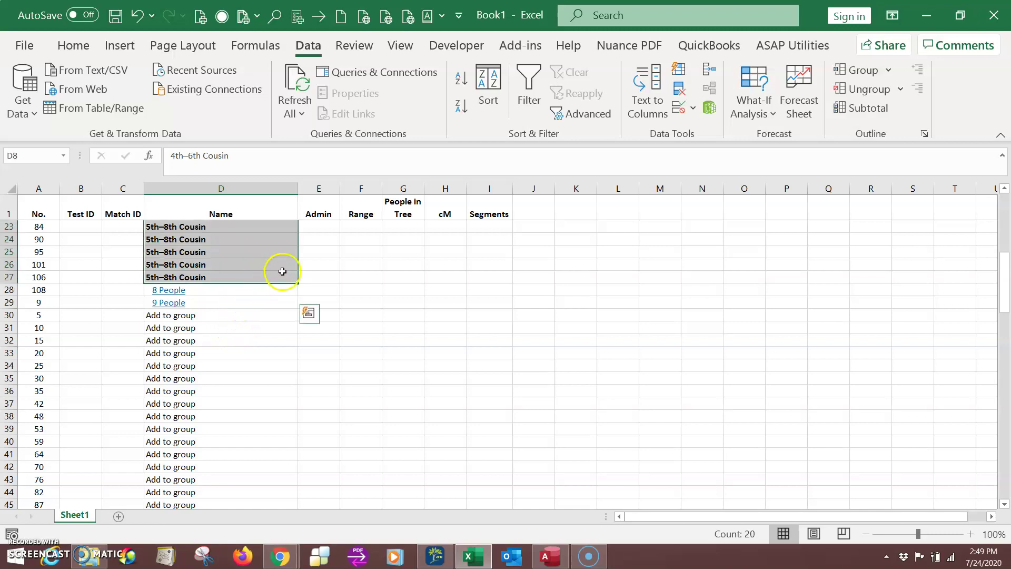
pyautogui.moveTo(299, 274); pyautogui.dragTo(345, 275)
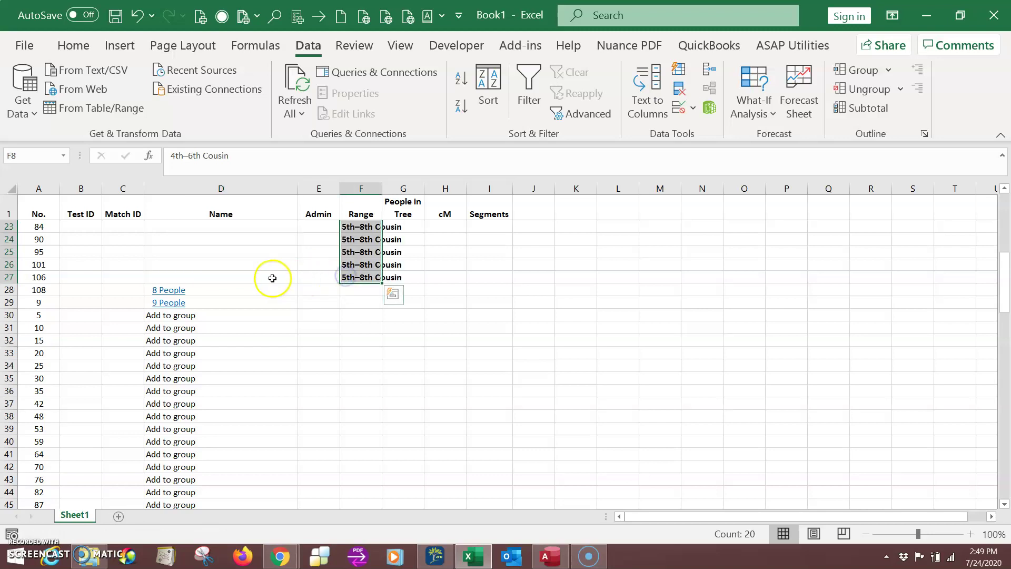
pyautogui.moveTo(269, 279); pyautogui.dragTo(262, 294)
pyautogui.click(261, 295)
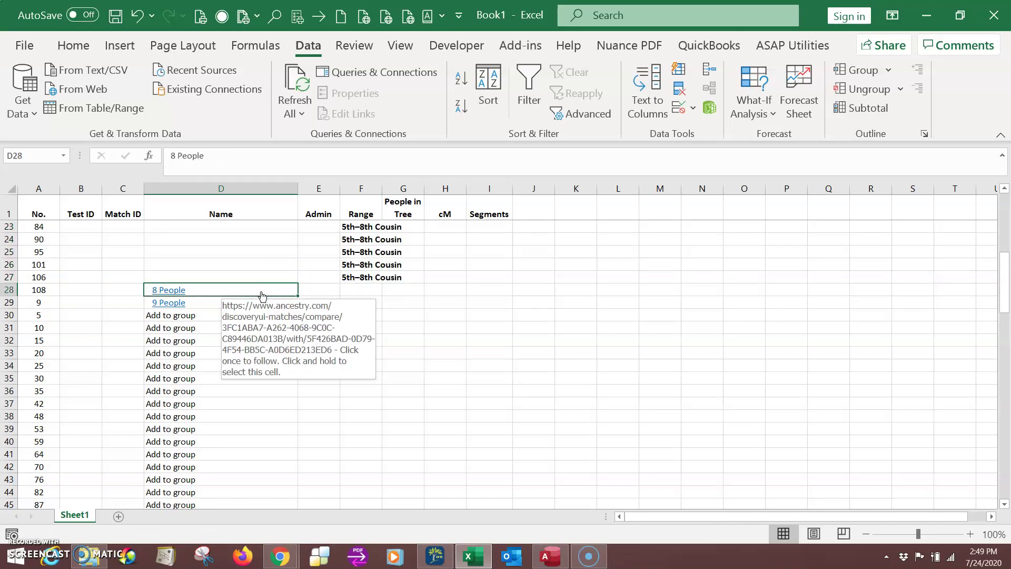
pyautogui.hotkey('shift', 'Down')
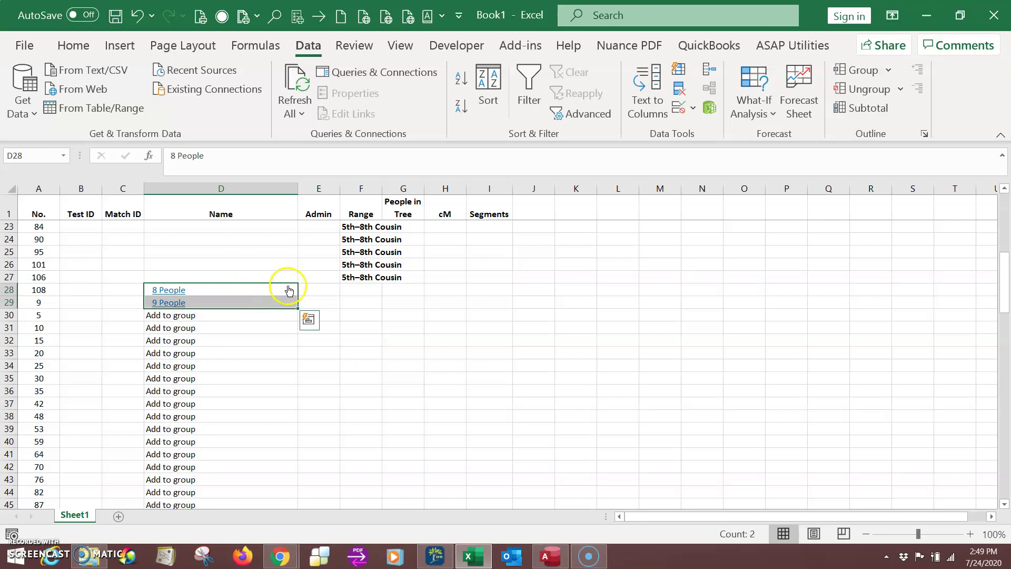
pyautogui.moveTo(298, 289); pyautogui.dragTo(393, 298)
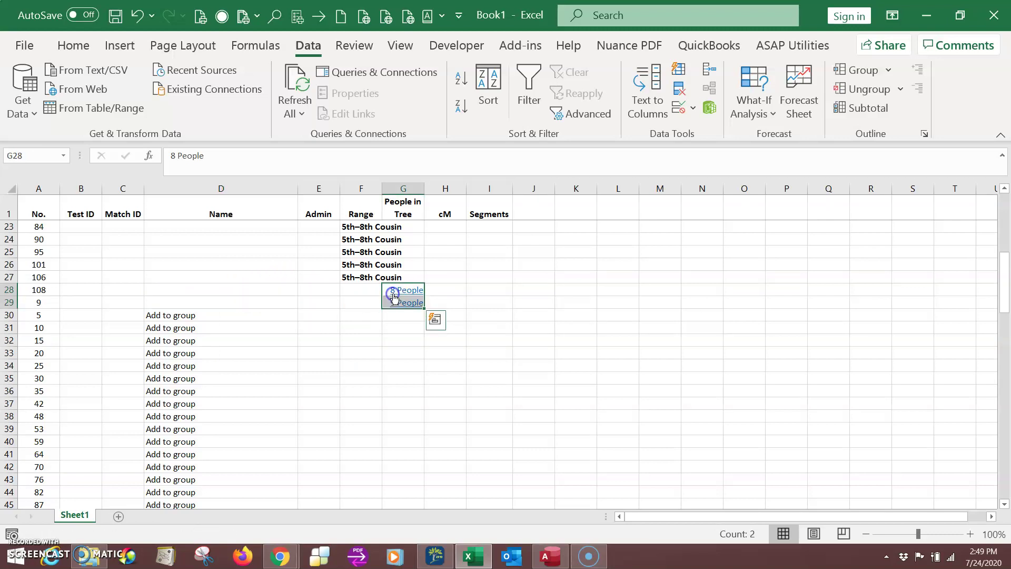
# Autofit the Range (F) and People in Tree (G) columns to their contents
pyautogui.doubleClick(383, 187)
pyautogui.click(383, 186)
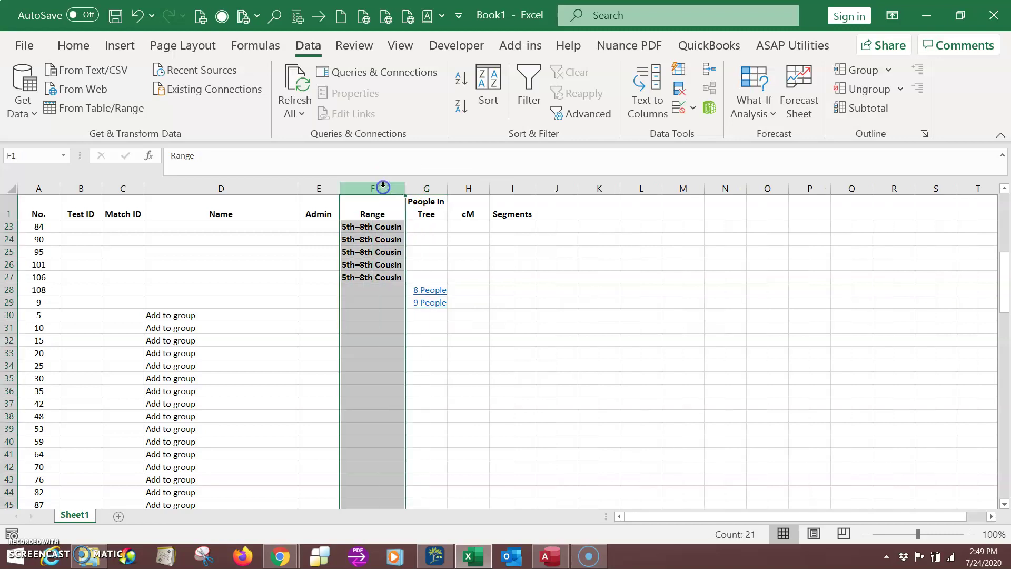
pyautogui.doubleClick(447, 187)
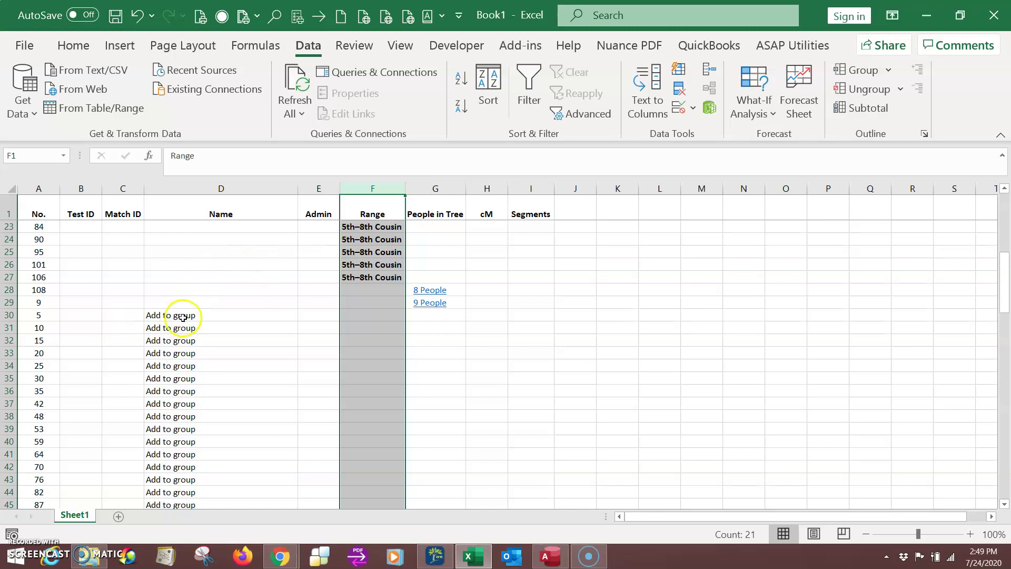
pyautogui.scroll(-2, 174, 323)
pyautogui.scroll(1, 174, 323)
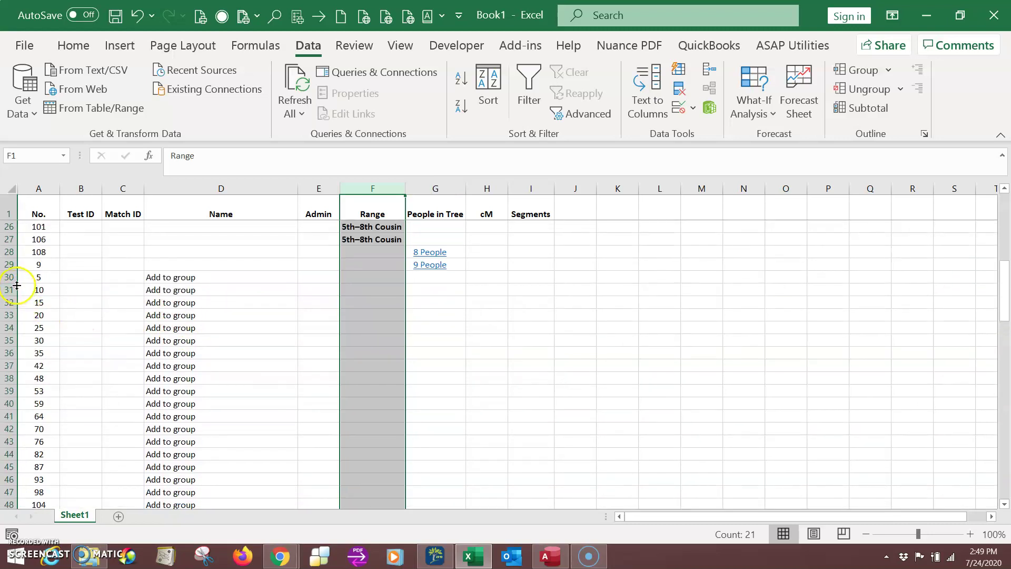
# Delete the Add to group rows 30–49
pyautogui.click(8, 276)
pyautogui.scroll(-6, 11, 295)
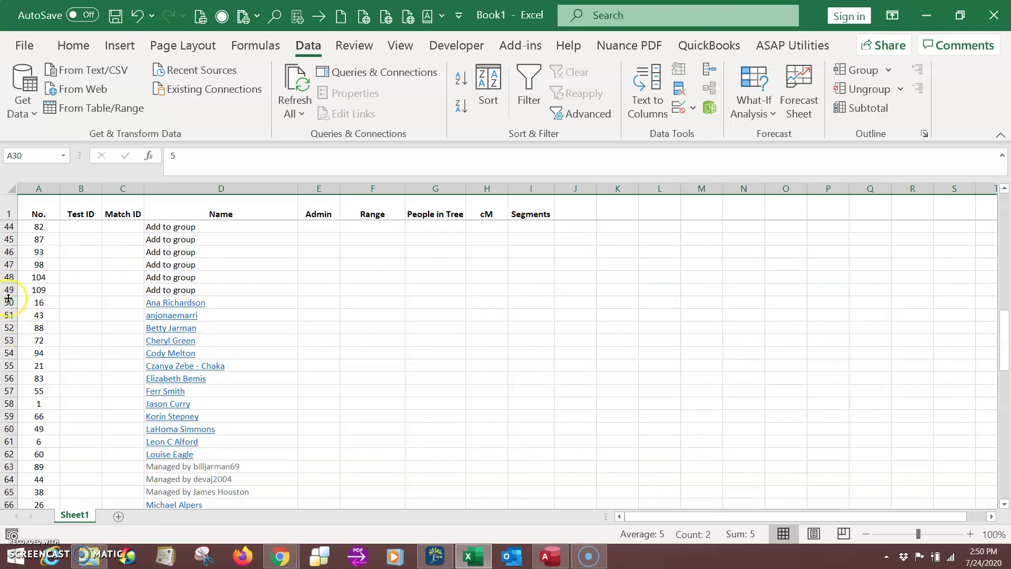
pyautogui.keyDown('shift'); pyautogui.click(9, 289); pyautogui.keyUp('shift')
pyautogui.rightClick(7, 271)
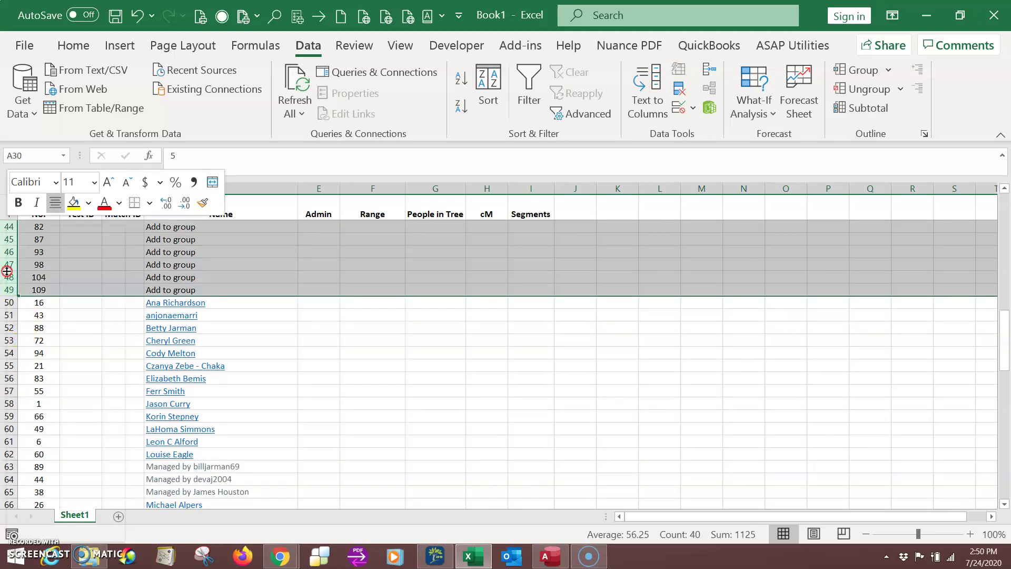
pyautogui.click(51, 386)
pyautogui.scroll(8, 124, 377)
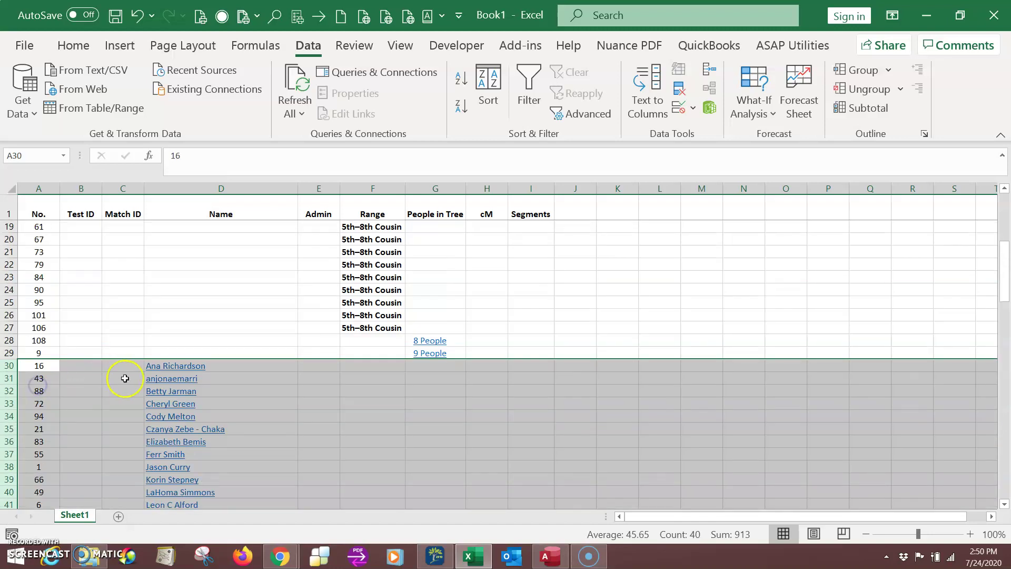
pyautogui.click(289, 350)
# Move the three Managed by entries D43:D45 into the Admin column
pyautogui.scroll(-6, 285, 363)
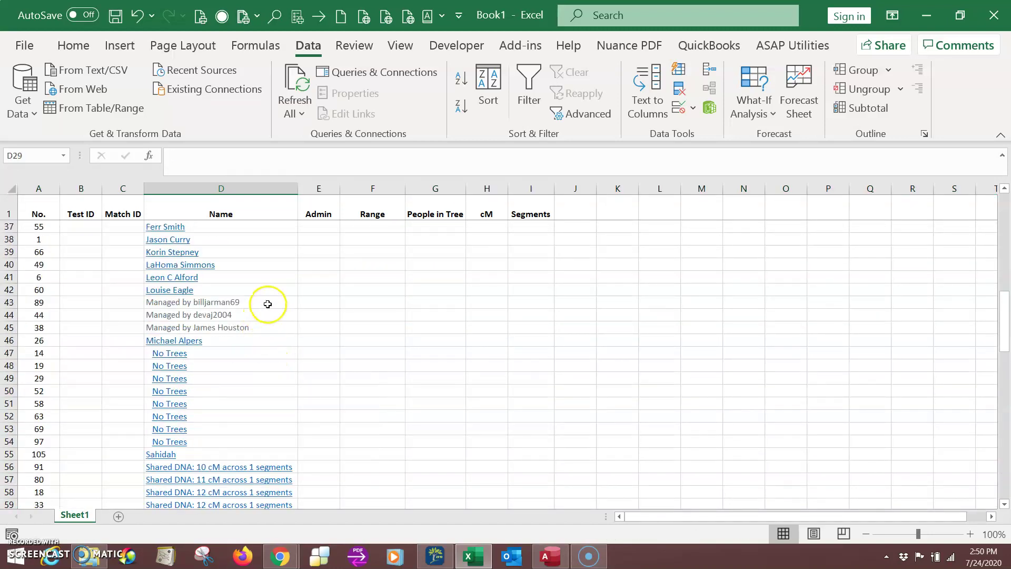
pyautogui.click(267, 304)
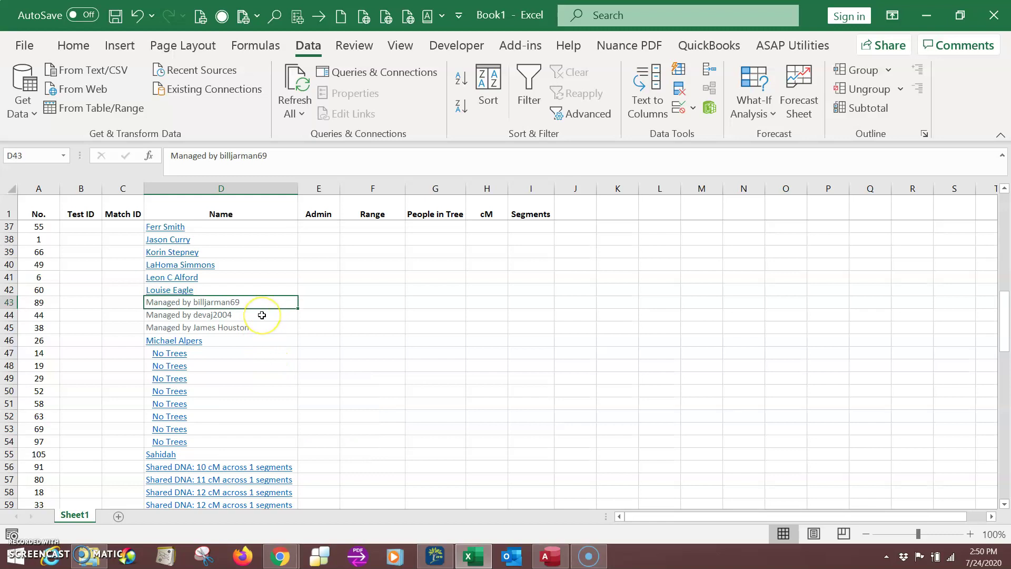
pyautogui.hotkey('shift', 'Down')
pyautogui.hotkey('shift', 'Down')
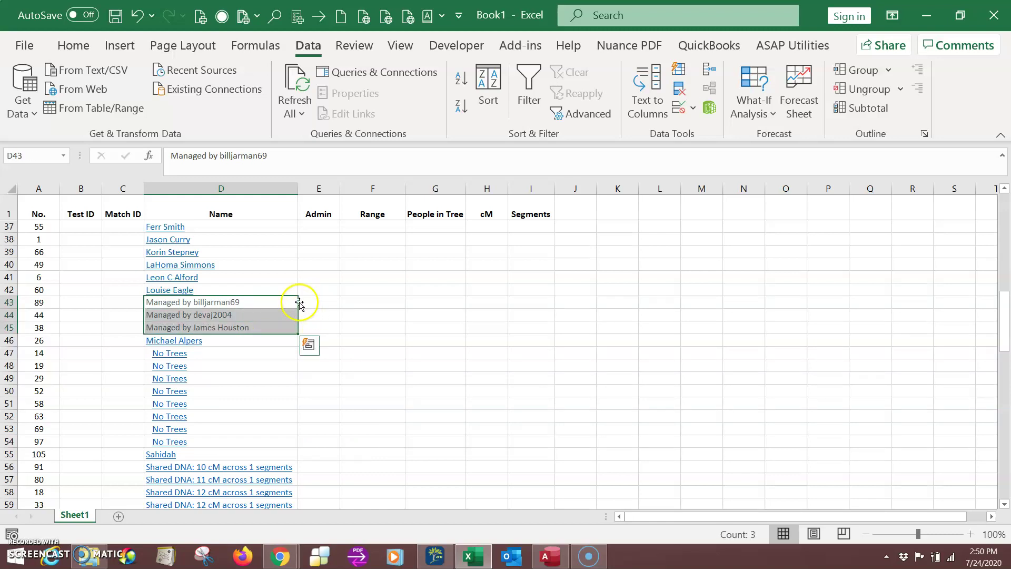
pyautogui.moveTo(299, 302); pyautogui.dragTo(310, 303)
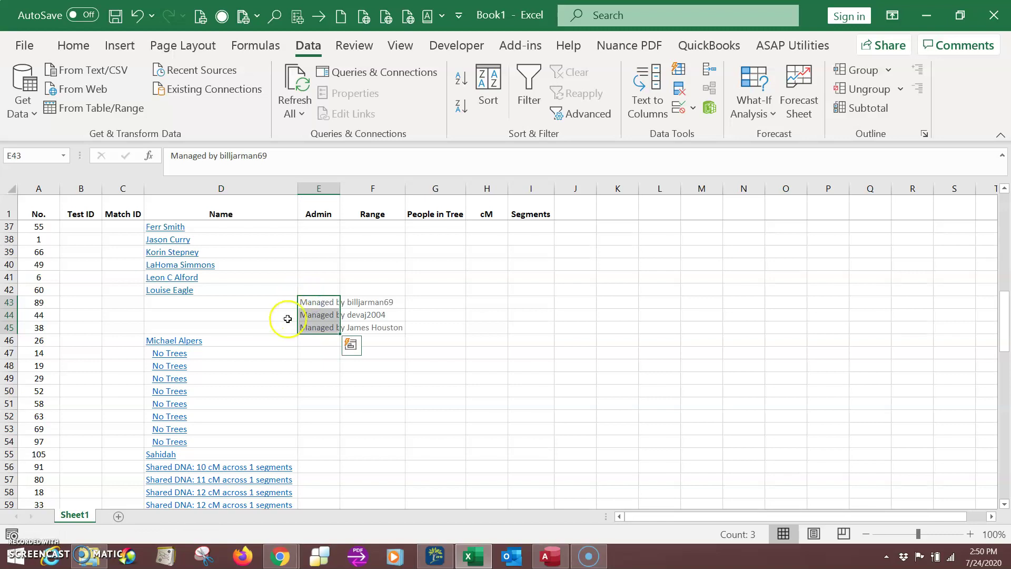
# Move the No Trees entries D47:D54 into the People in Tree column
pyautogui.click(313, 353)
pyautogui.press('Left')
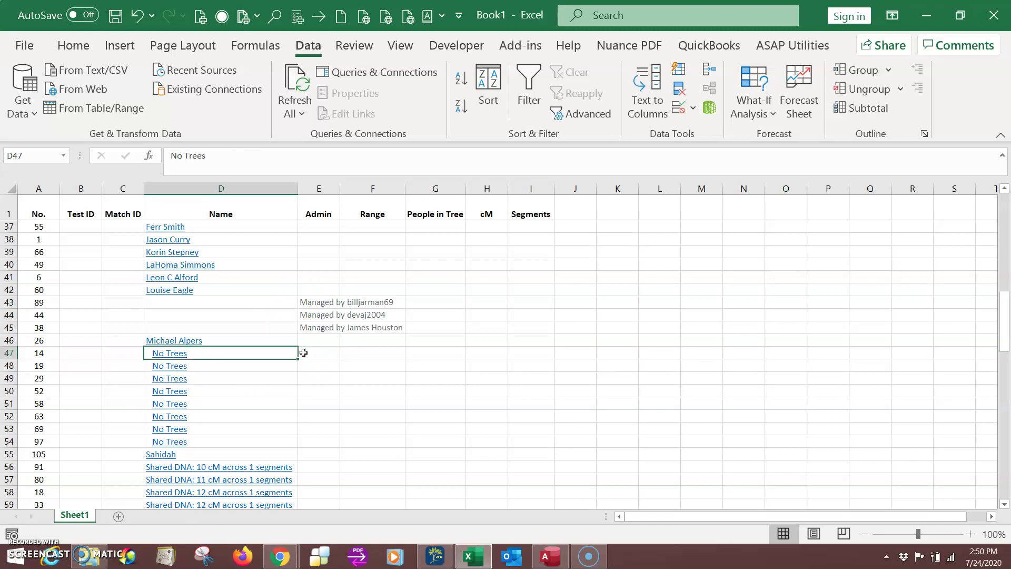
pyautogui.hotkey('shift', 'Down')
pyautogui.hotkey('shift', 'Down')
pyautogui.hotkey('shift', 'Down')
pyautogui.hotkey('shift', 'Down')
pyautogui.hotkey('shift', 'Down')
pyautogui.hotkey('shift', 'Down')
pyautogui.hotkey('shift', 'Down')
pyautogui.hotkey('shift', 'Down')
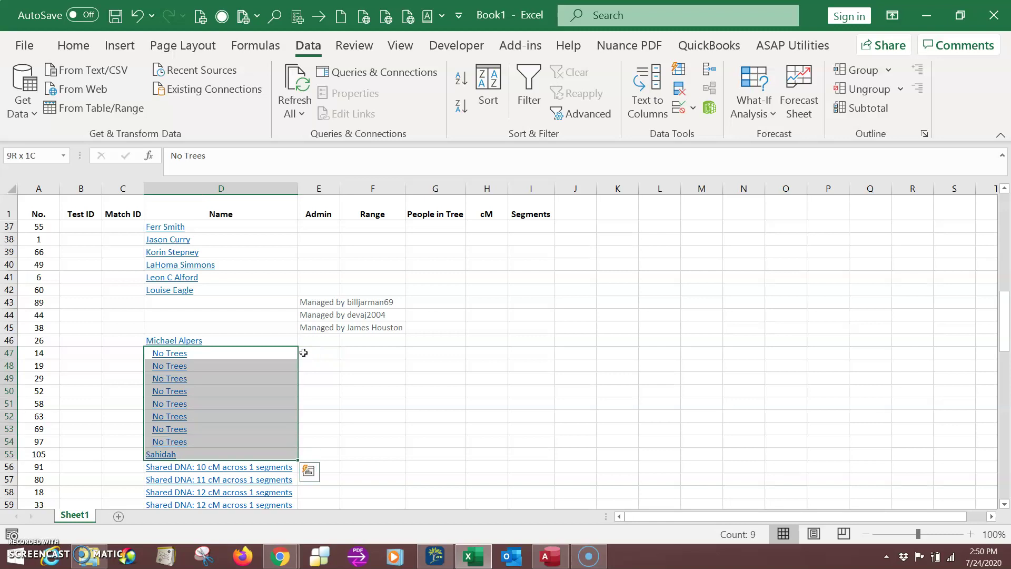
pyautogui.hotkey('shift', 'Up')
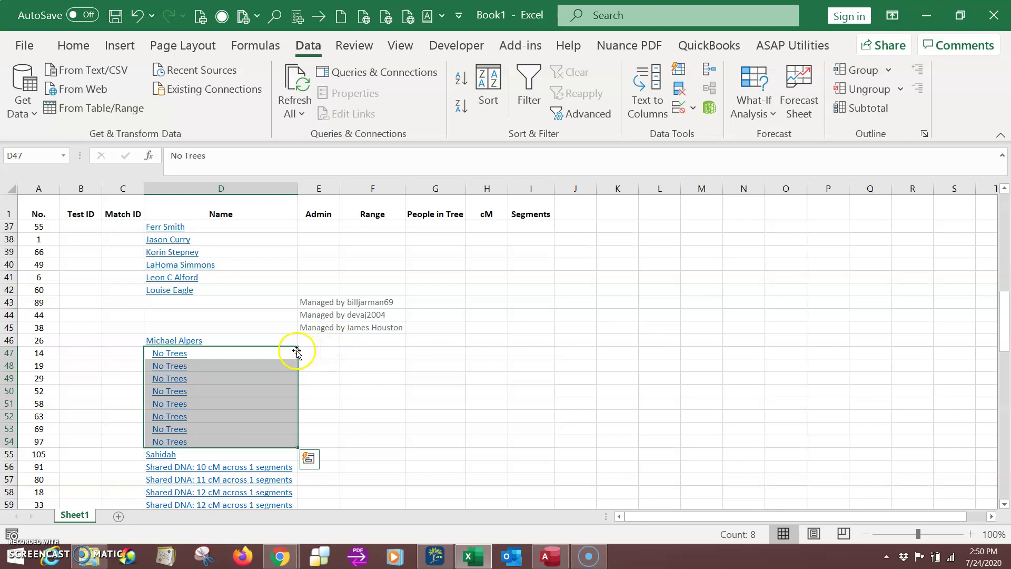
pyautogui.moveTo(297, 351); pyautogui.dragTo(419, 361)
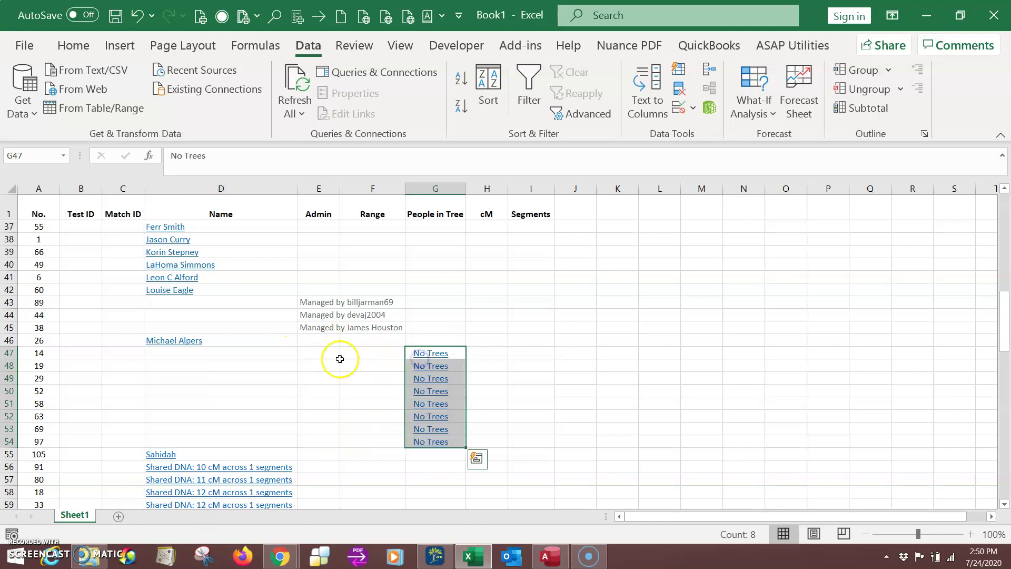
pyautogui.scroll(-4, 330, 356)
# Move the Shared DNA entries D56:D75 into the cM column starting at H56
pyautogui.click(316, 320)
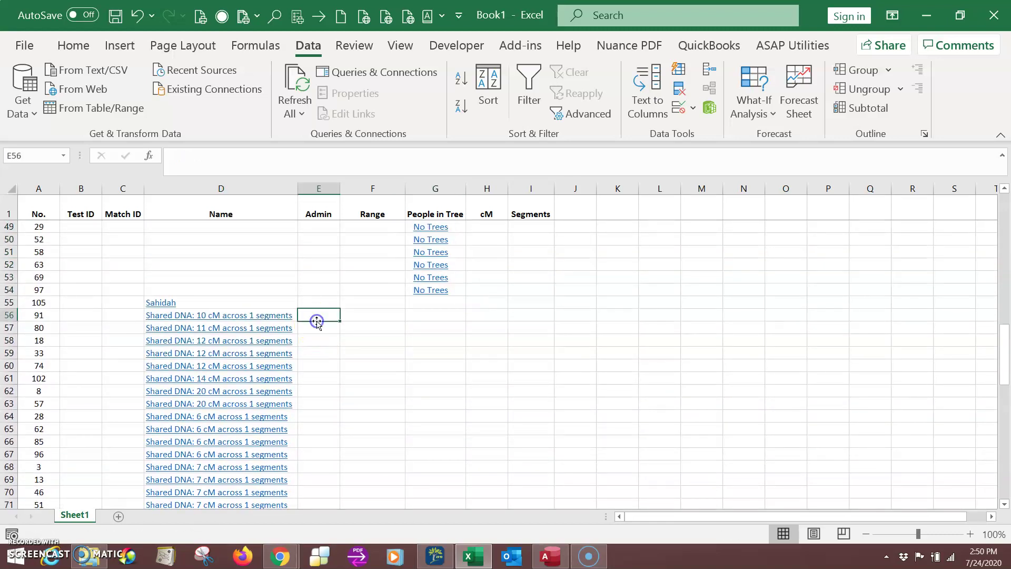
pyautogui.press('Left')
pyautogui.hotkey('shift', 'Down')
pyautogui.hotkey('shift', 'Down')
pyautogui.hotkey('shift', 'Down')
pyautogui.hotkey('shift', 'Down')
pyautogui.hotkey('shift', 'Down')
pyautogui.hotkey('shift', 'Down')
pyautogui.hotkey('shift', 'Down')
pyautogui.hotkey('shift', 'Down')
pyautogui.hotkey('shift', 'Down')
pyautogui.hotkey('shift', 'Down')
pyautogui.hotkey('shift', 'Down')
pyautogui.hotkey('shift', 'Down')
pyautogui.hotkey('shift', 'Down')
pyautogui.hotkey('shift', 'Down')
pyautogui.hotkey('shift', 'Down')
pyautogui.hotkey('shift', 'Down')
pyautogui.hotkey('shift', 'Down')
pyautogui.hotkey('shift', 'Down')
pyautogui.hotkey('shift', 'Down')
pyautogui.hotkey('shift', 'Down')
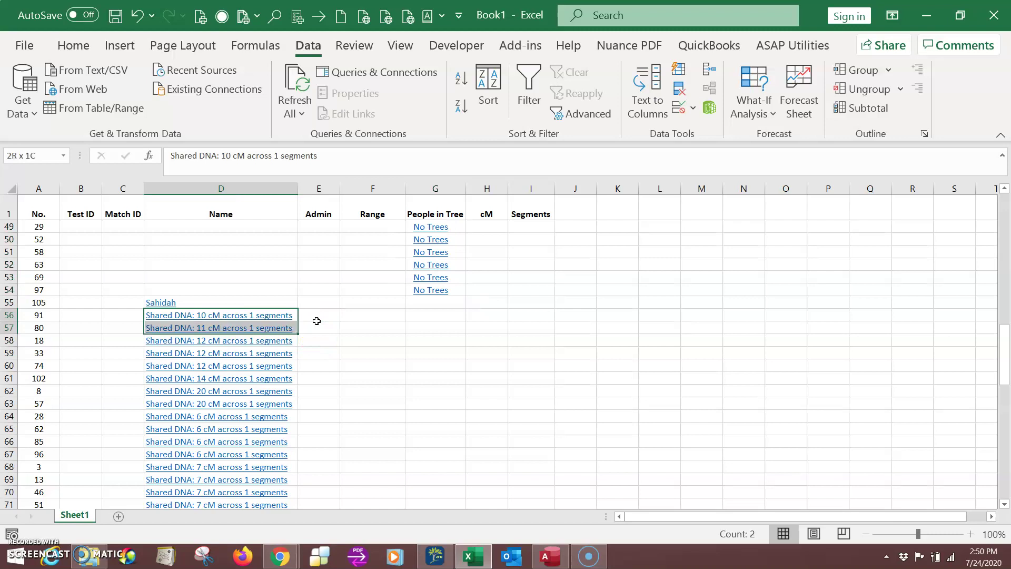
pyautogui.hotkey('shift', 'Up')
pyautogui.hotkey('shift', 'Up')
pyautogui.hotkey('shift', 'Up')
pyautogui.hotkey('shift', 'Up')
pyautogui.hotkey('shift', 'Up')
pyautogui.hotkey('shift', 'Up')
pyautogui.hotkey('shift', 'Up')
pyautogui.hotkey('shift', 'Up')
pyautogui.hotkey('shift', 'Up')
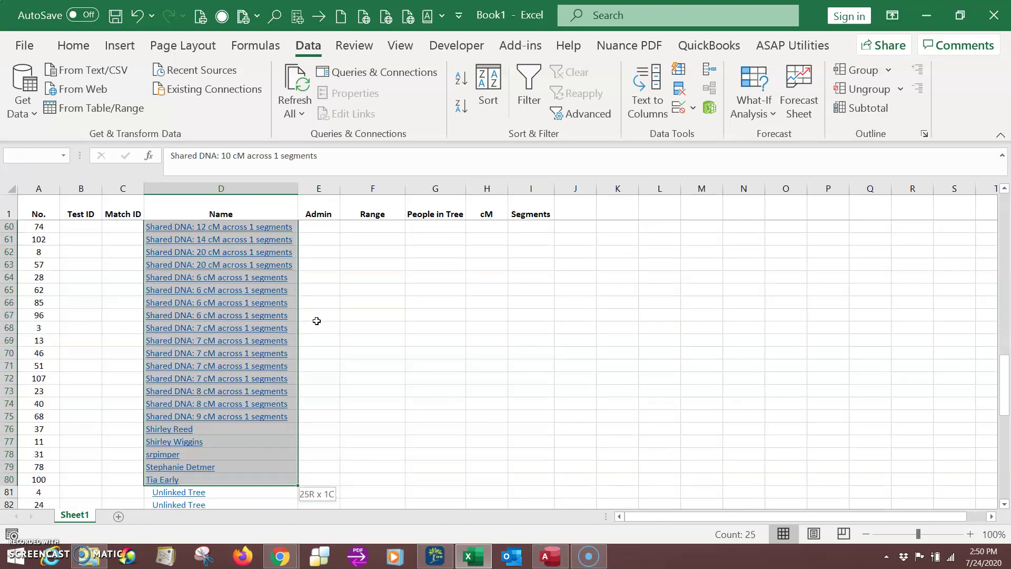
pyautogui.hotkey('shift', 'Down')
pyautogui.hotkey('shift', 'Down')
pyautogui.hotkey('shift', 'Down')
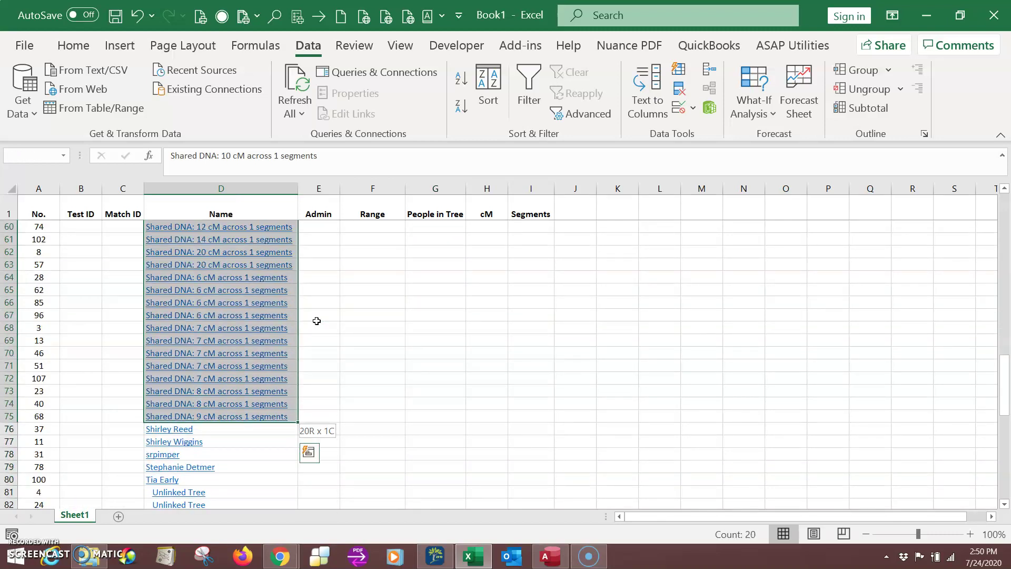
pyautogui.click(310, 417)
pyautogui.press('Left')
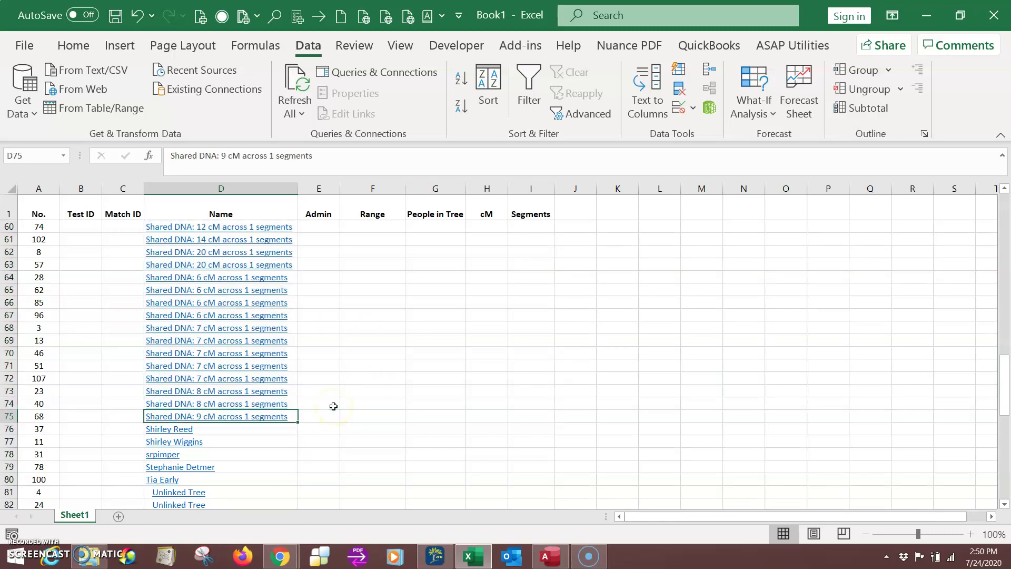
pyautogui.hotkey('shift', 'Up')
pyautogui.hotkey('shift', 'Up')
pyautogui.hotkey('shift', 'Up')
pyautogui.hotkey('shift', 'Up')
pyautogui.hotkey('shift', 'Up')
pyautogui.hotkey('shift', 'Up')
pyautogui.hotkey('shift', 'Up')
pyautogui.hotkey('shift', 'Up')
pyautogui.hotkey('shift', 'Up')
pyautogui.hotkey('shift', 'Up')
pyautogui.hotkey('shift', 'Up')
pyautogui.hotkey('shift', 'Up')
pyautogui.hotkey('shift', 'Up')
pyautogui.hotkey('shift', 'Up')
pyautogui.hotkey('shift', 'Up')
pyautogui.hotkey('shift', 'Up')
pyautogui.hotkey('shift', 'Up')
pyautogui.hotkey('shift', 'Up')
pyautogui.hotkey('shift', 'Up')
pyautogui.hotkey('shift', 'Up')
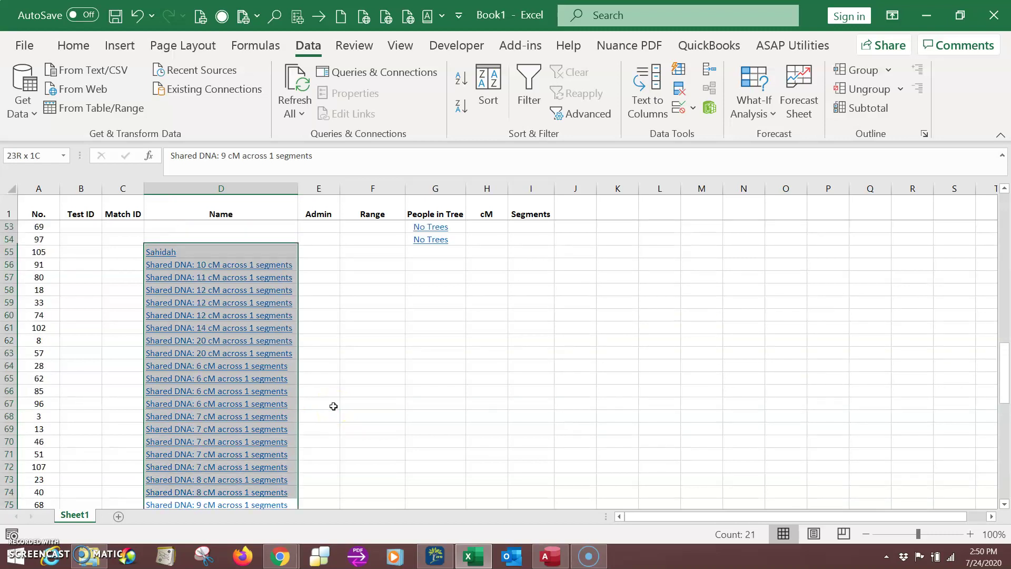
pyautogui.hotkey('shift', 'Down')
pyautogui.hotkey('shift', 'Down')
pyautogui.hotkey('shift', 'Down')
pyautogui.hotkey('shift', 'Down')
pyautogui.hotkey('shift', 'Down')
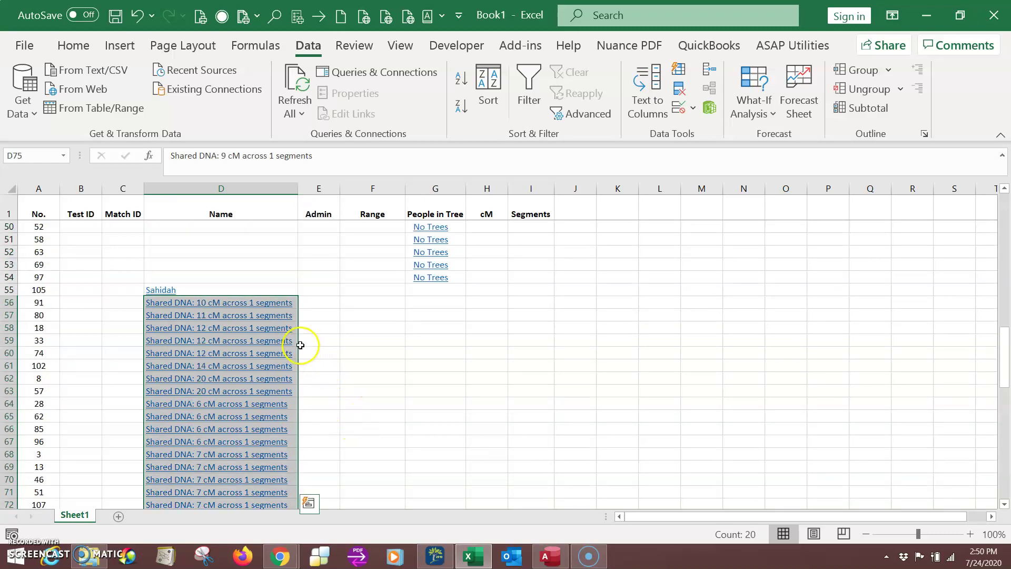
pyautogui.moveTo(300, 345); pyautogui.dragTo(481, 346)
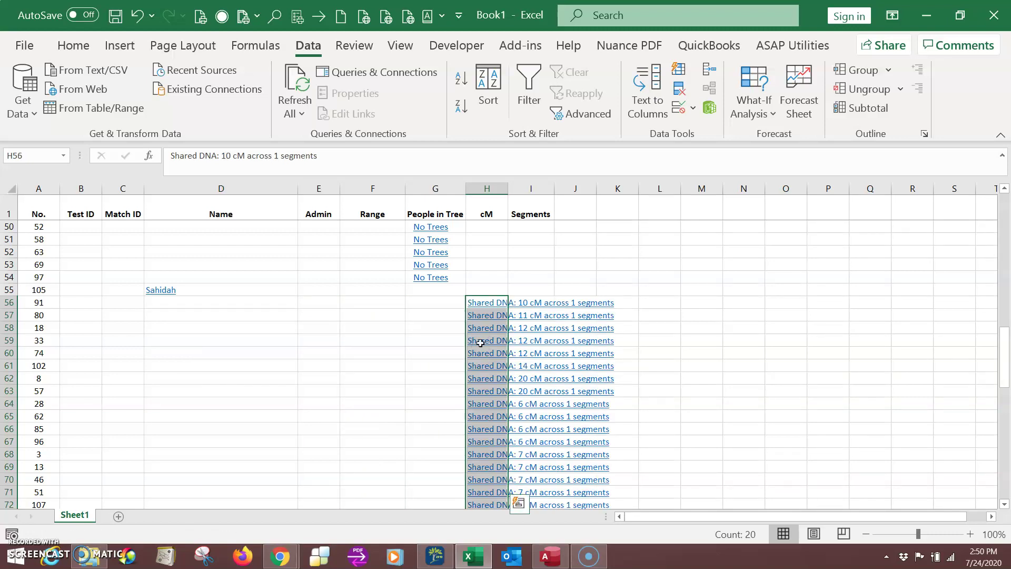
# Copy the Shared DNA entries into the Segments column at I56
pyautogui.hotkey('ctrl', 'c')
pyautogui.press('Right')
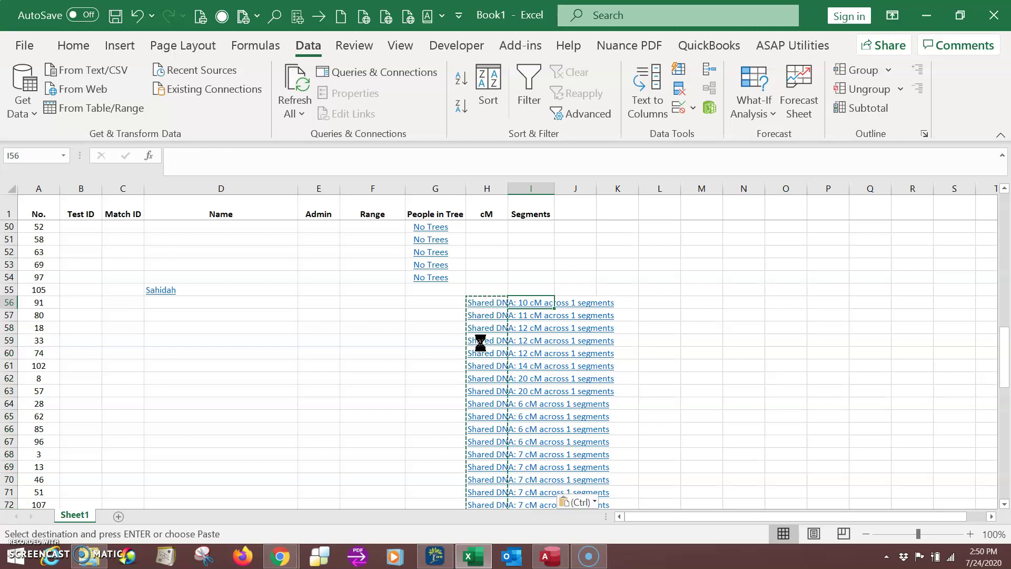
pyautogui.hotkey('ctrl', 'v')
pyautogui.press('Left')
pyautogui.press('Left')
pyautogui.press('Left')
pyautogui.press('Left')
pyautogui.press('Left')
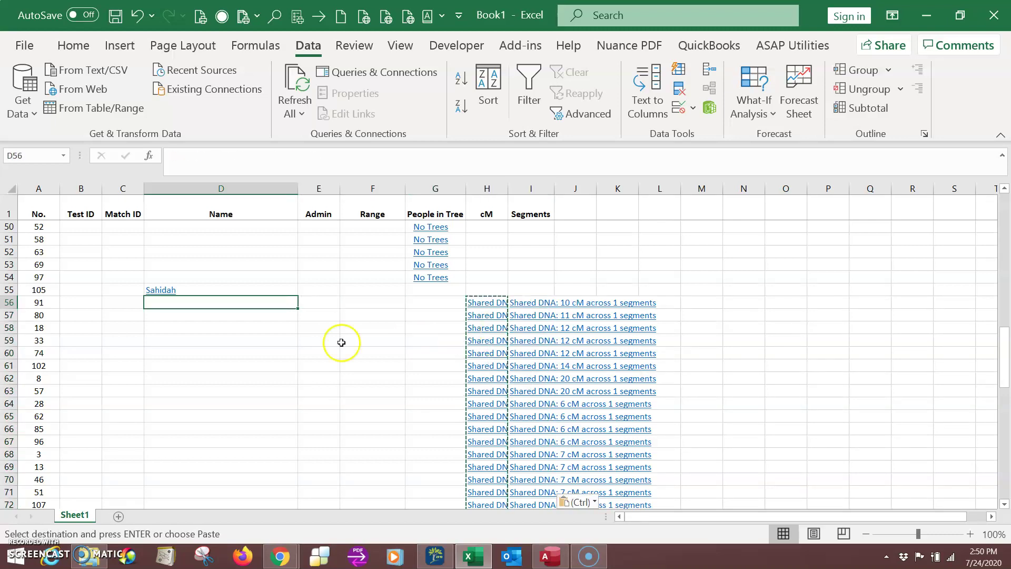
pyautogui.scroll(-8, 263, 350)
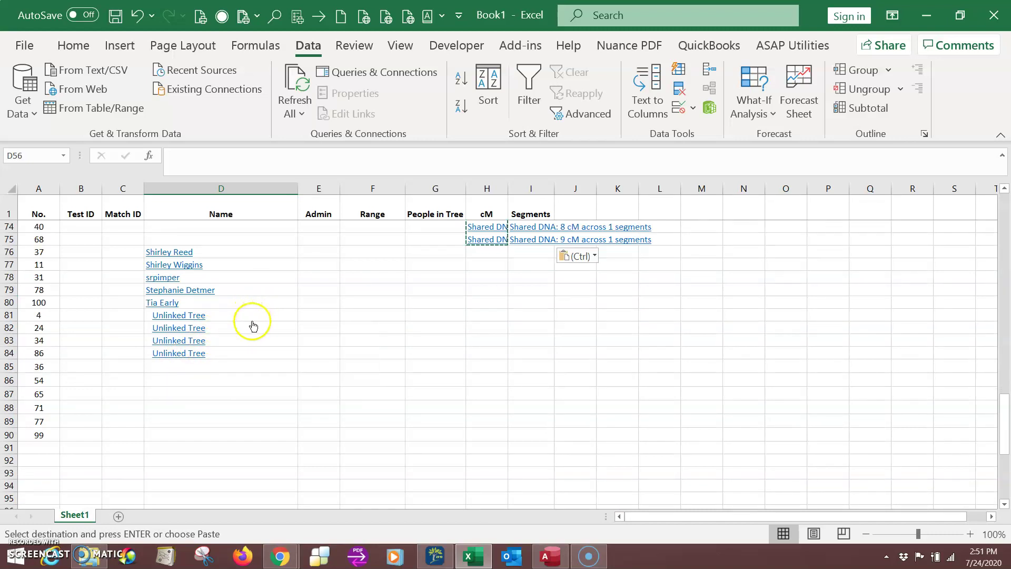
# Move the Unlinked Tree entries D81:D84 into the People in Tree column
pyautogui.click(259, 364)
pyautogui.press('Up')
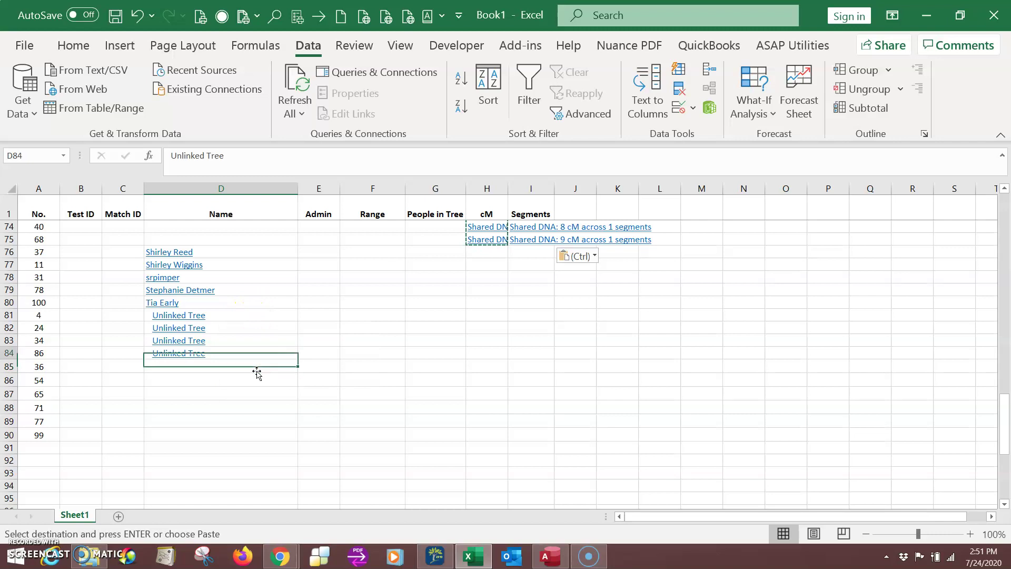
pyautogui.hotkey('shift', 'Up')
pyautogui.hotkey('shift', 'Up')
pyautogui.hotkey('shift', 'Up')
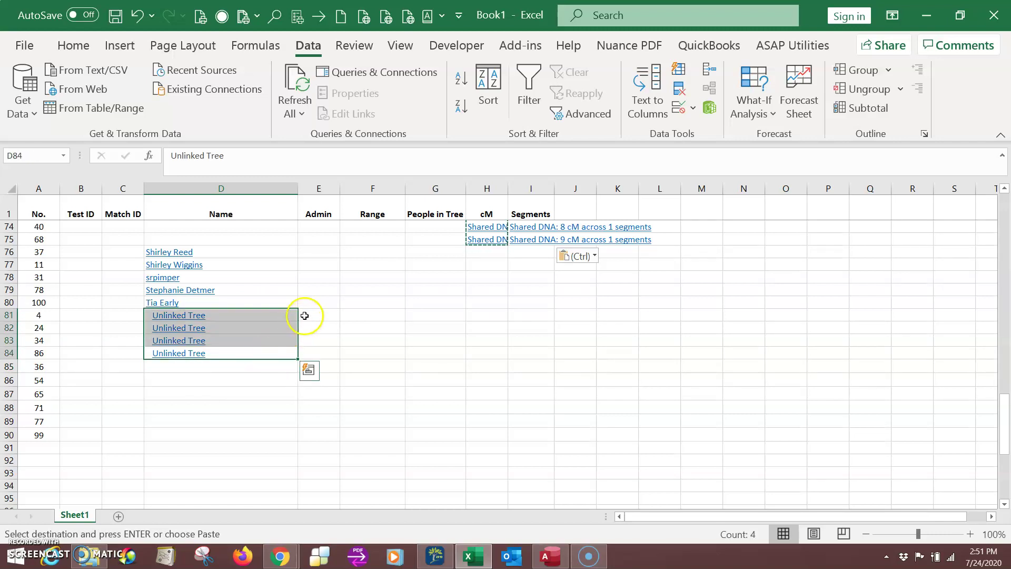
pyautogui.moveTo(299, 313); pyautogui.dragTo(411, 320)
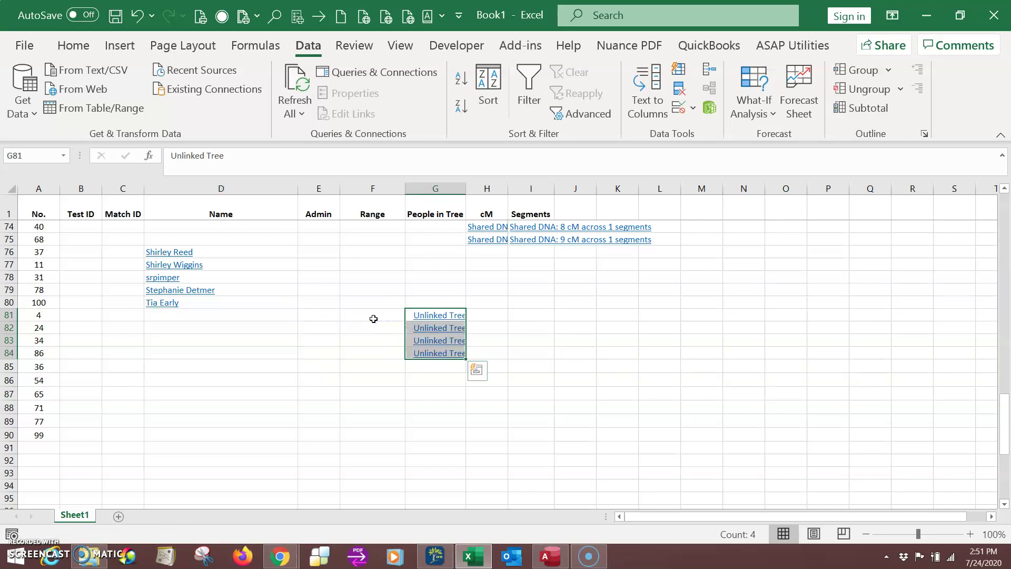
# Clear the leftover numbers A85:A90 below the last match
pyautogui.click(37, 370)
pyautogui.hotkey('shift', 'Down')
pyautogui.hotkey('shift', 'Down')
pyautogui.hotkey('shift', 'Down')
pyautogui.hotkey('shift', 'Down')
pyautogui.hotkey('shift', 'Down')
pyautogui.hotkey('shift', 'Down')
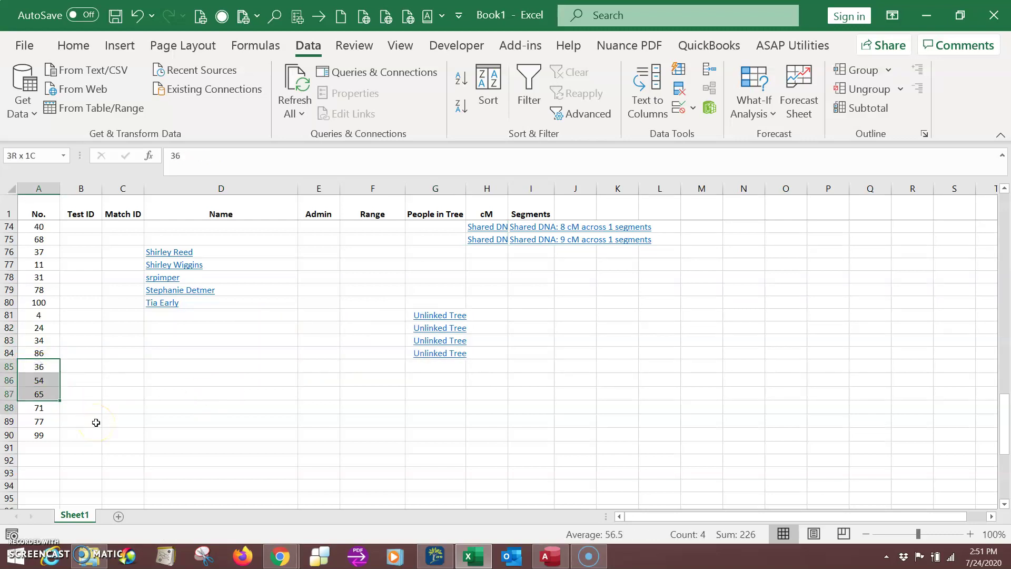
pyautogui.press('Delete')
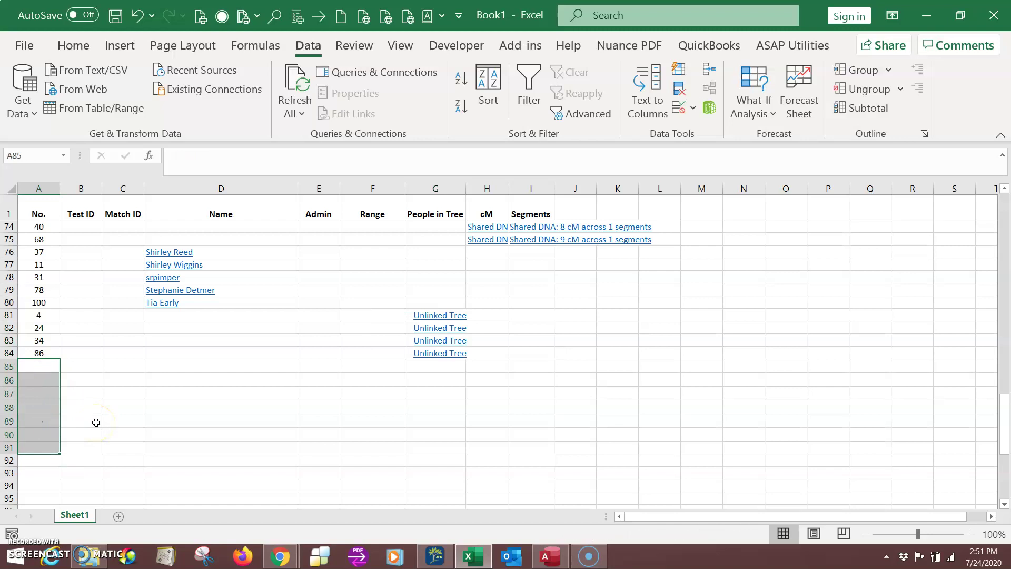
pyautogui.scroll(16, 157, 359)
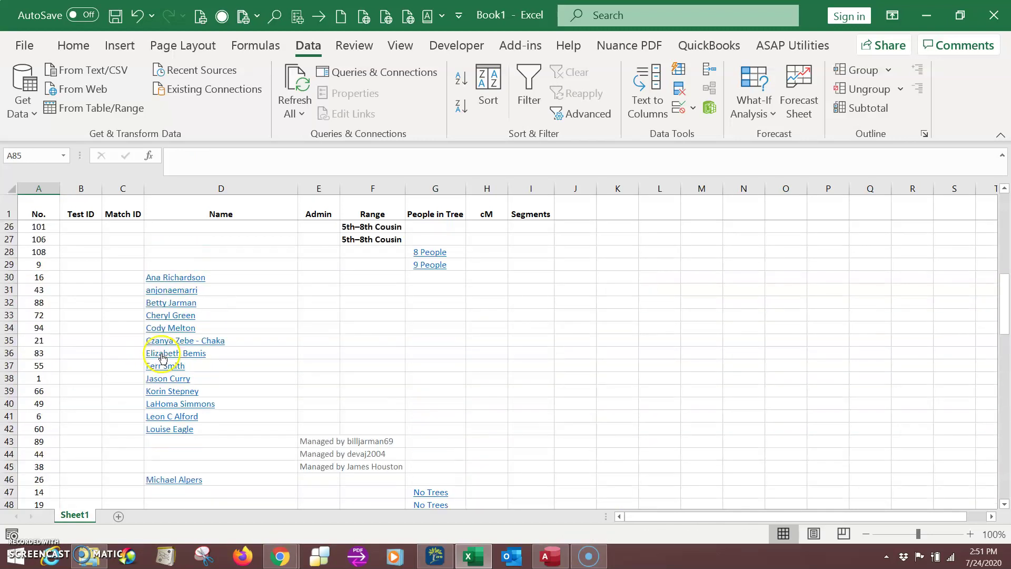
pyautogui.scroll(-5, 157, 359)
pyautogui.scroll(13, 156, 359)
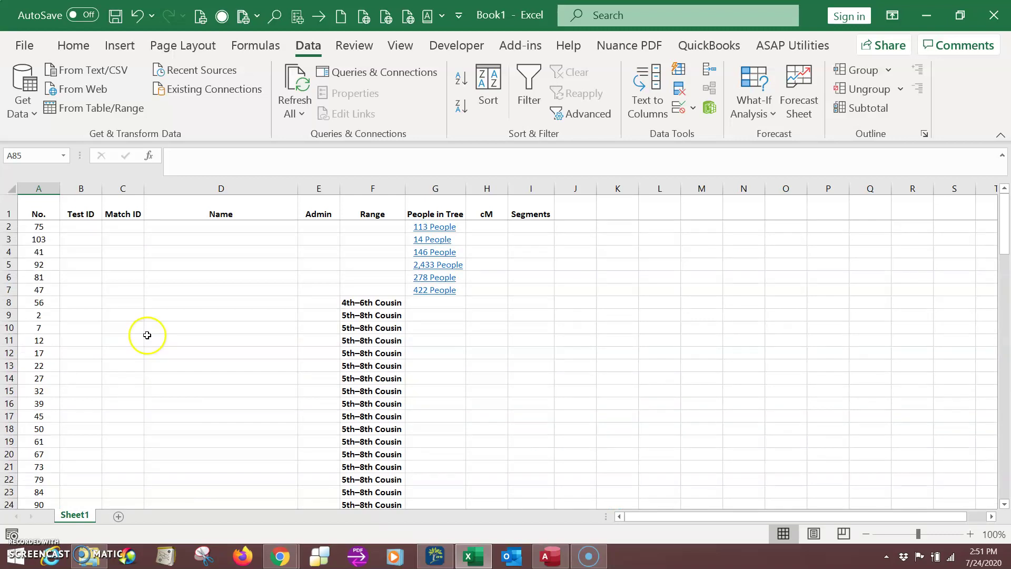
# Sort the whole sheet by the No. column, smallest to largest
pyautogui.click(11, 187)
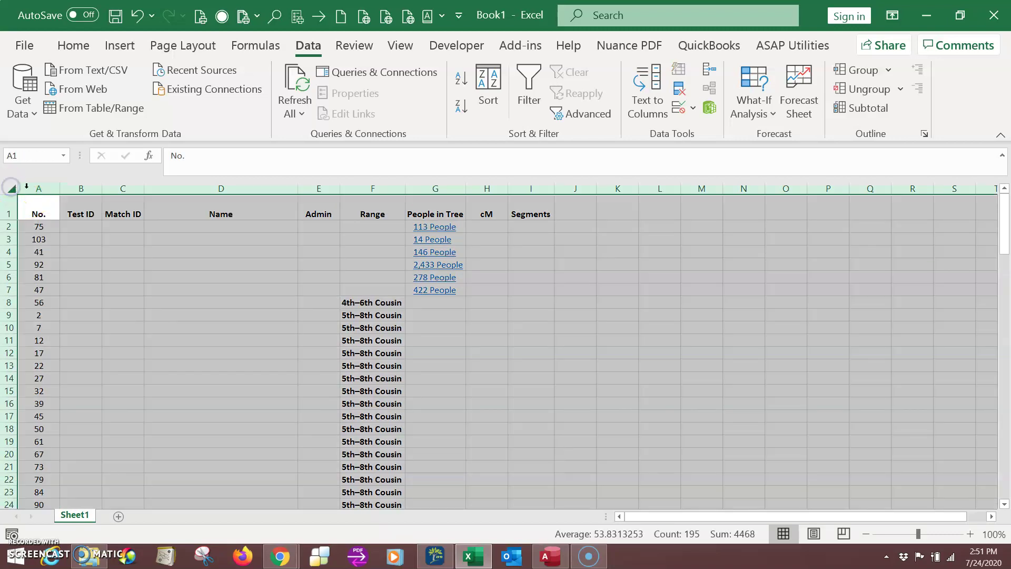
pyautogui.click(488, 86)
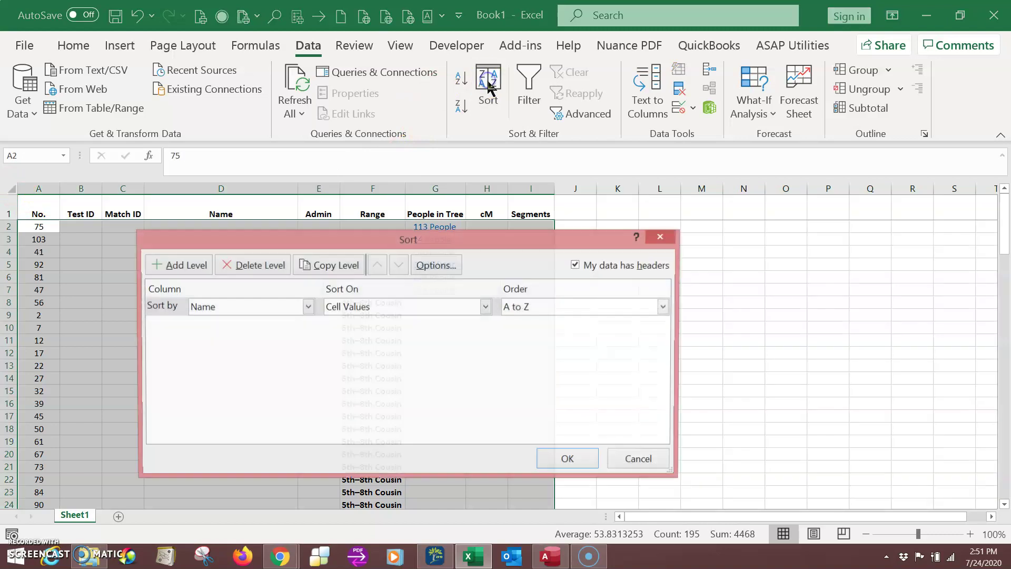
pyautogui.click(310, 307)
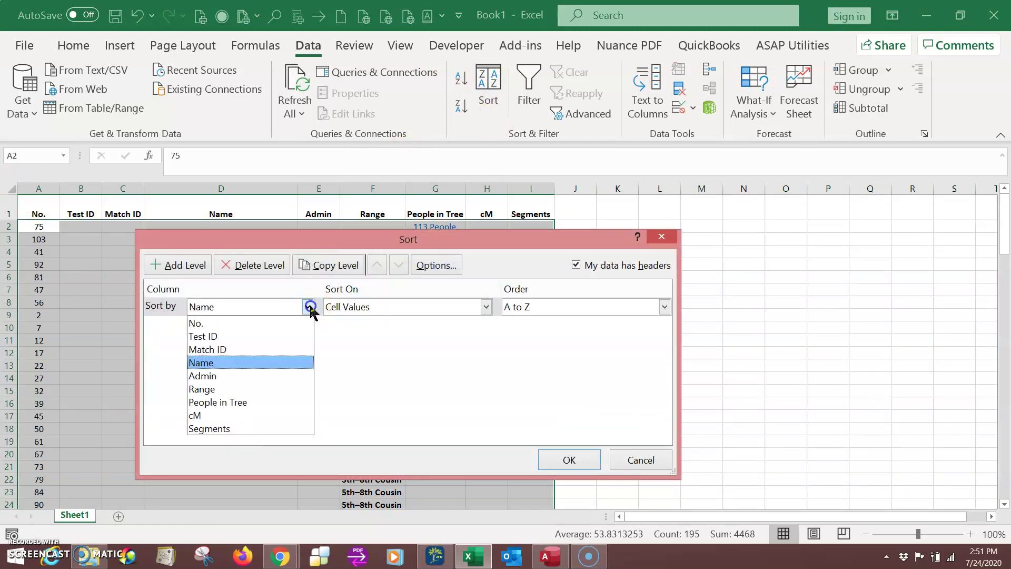
pyautogui.click(306, 320)
pyautogui.click(562, 453)
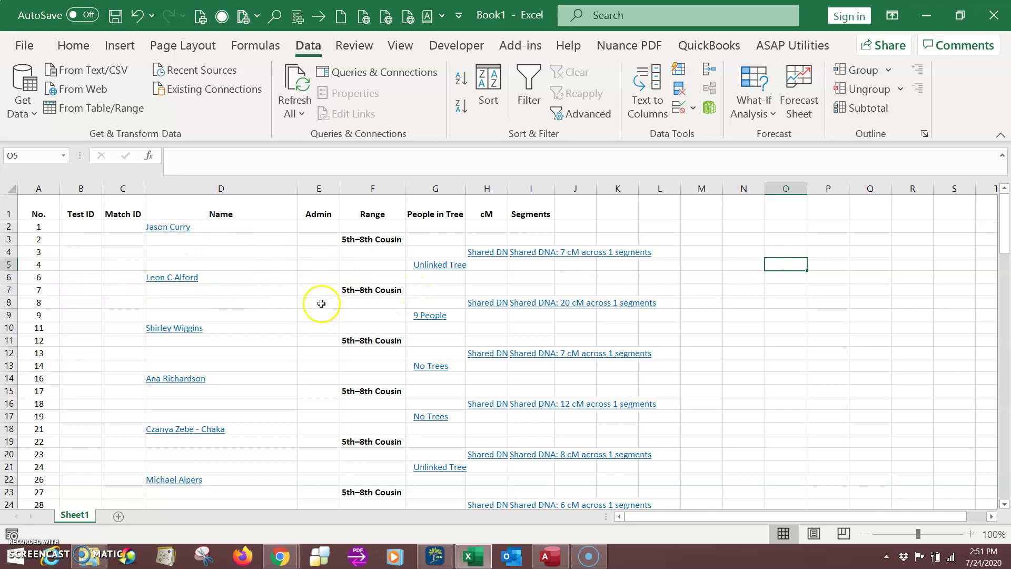
# Delete the empty cell F2, shifting the Range entries up
pyautogui.click(376, 227)
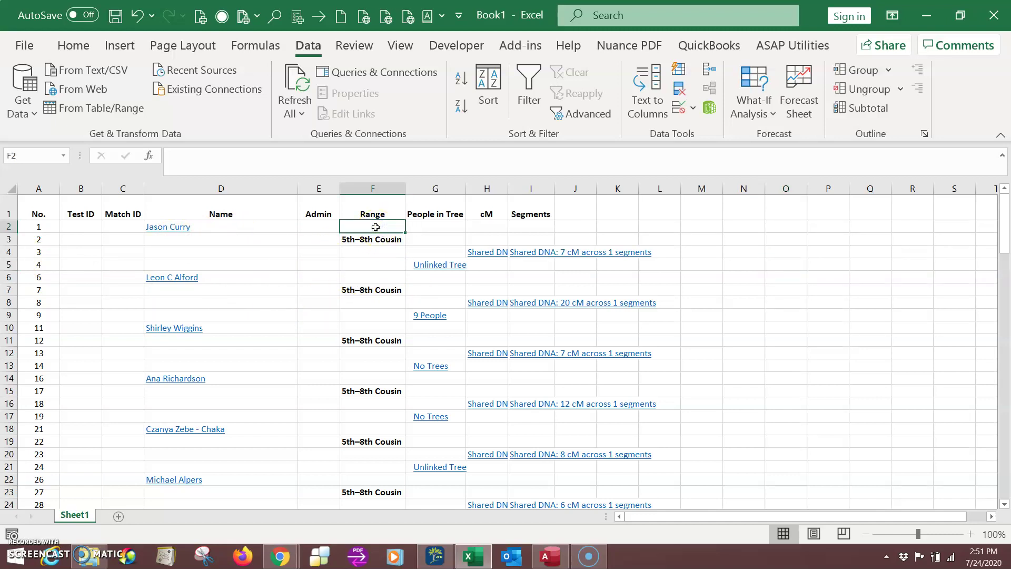
pyautogui.rightClick(376, 227)
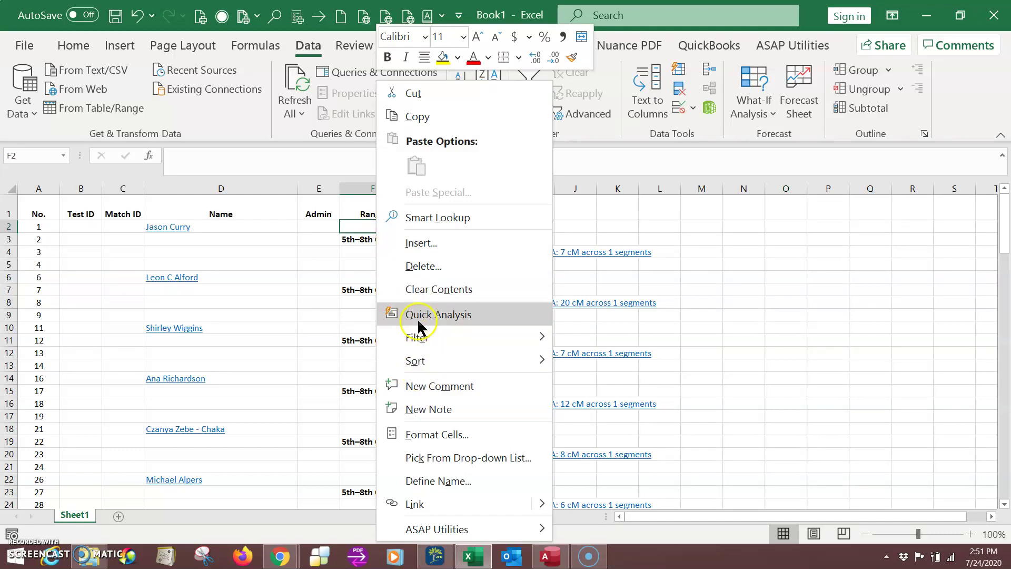
pyautogui.click(422, 267)
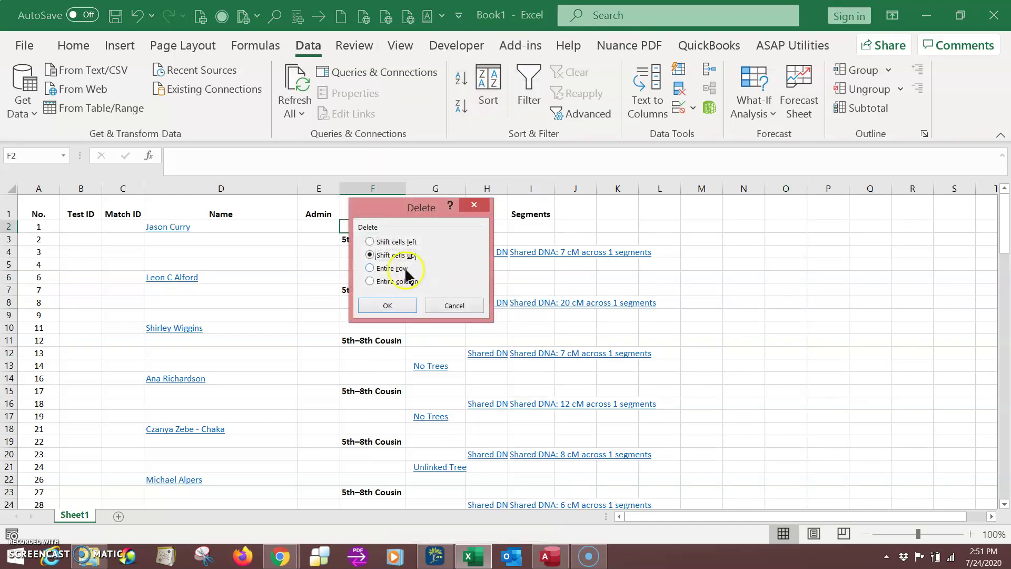
pyautogui.click(390, 304)
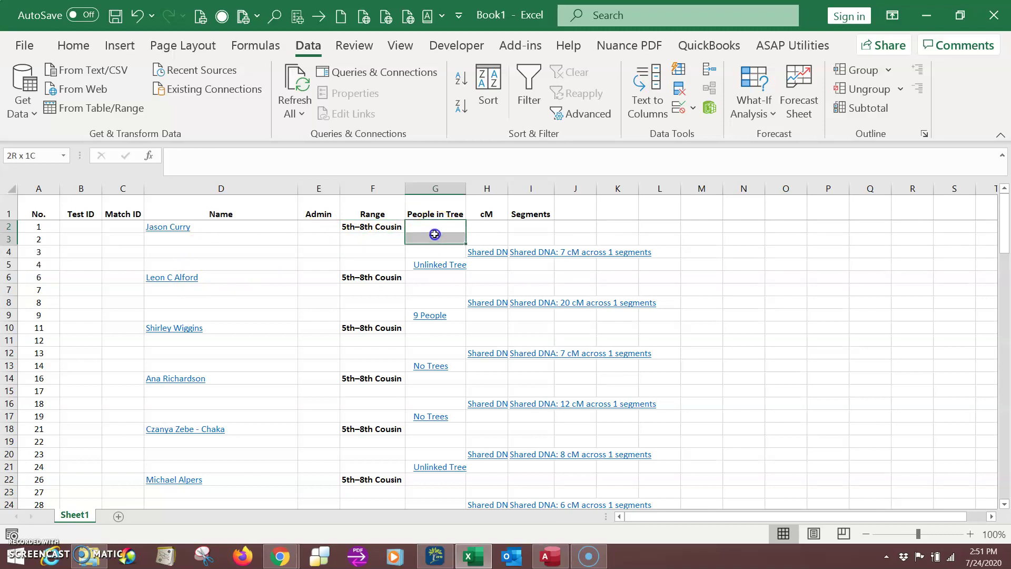
pyautogui.moveTo(435, 243); pyautogui.dragTo(435, 247)
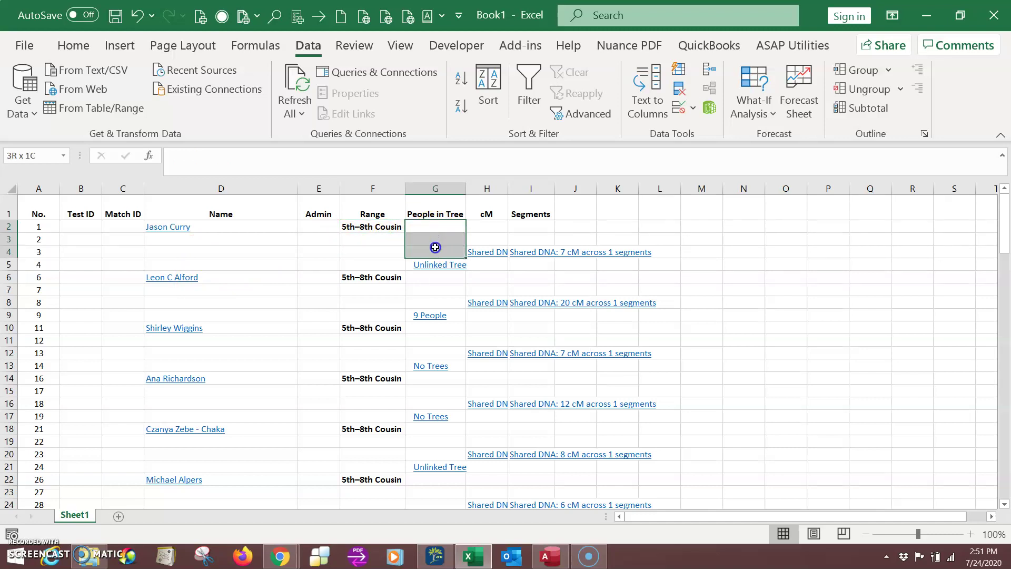
pyautogui.click(402, 251)
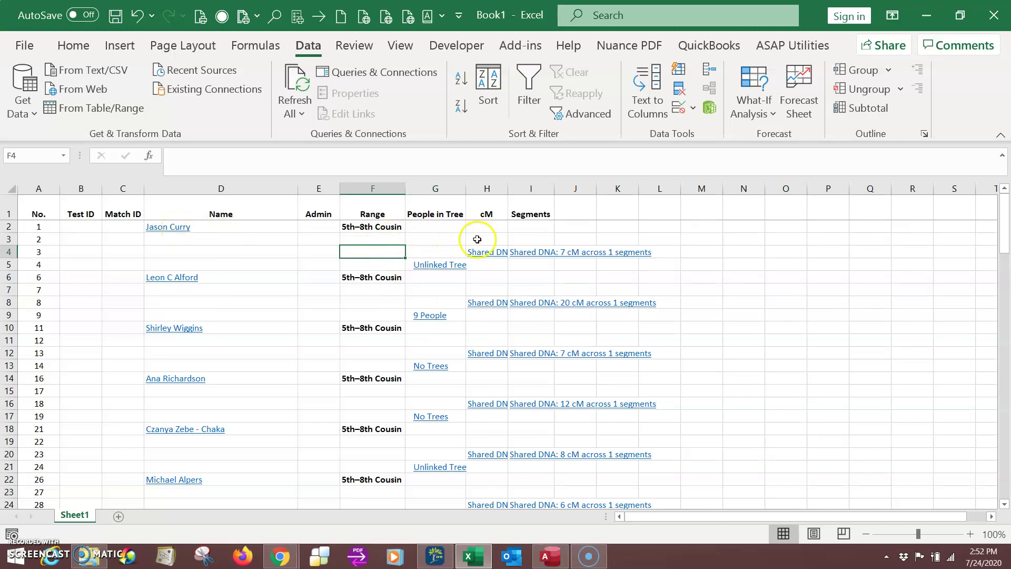
# Delete the empty cells G2:G4, shifting People in Tree entries up
pyautogui.click(438, 227)
pyautogui.moveTo(441, 239); pyautogui.dragTo(441, 250)
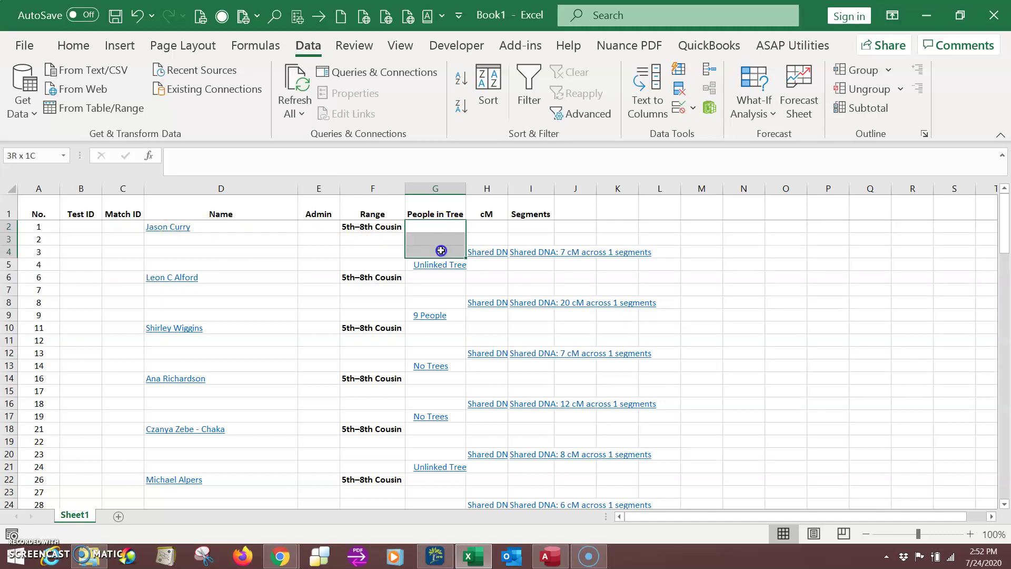
pyautogui.rightClick(440, 234)
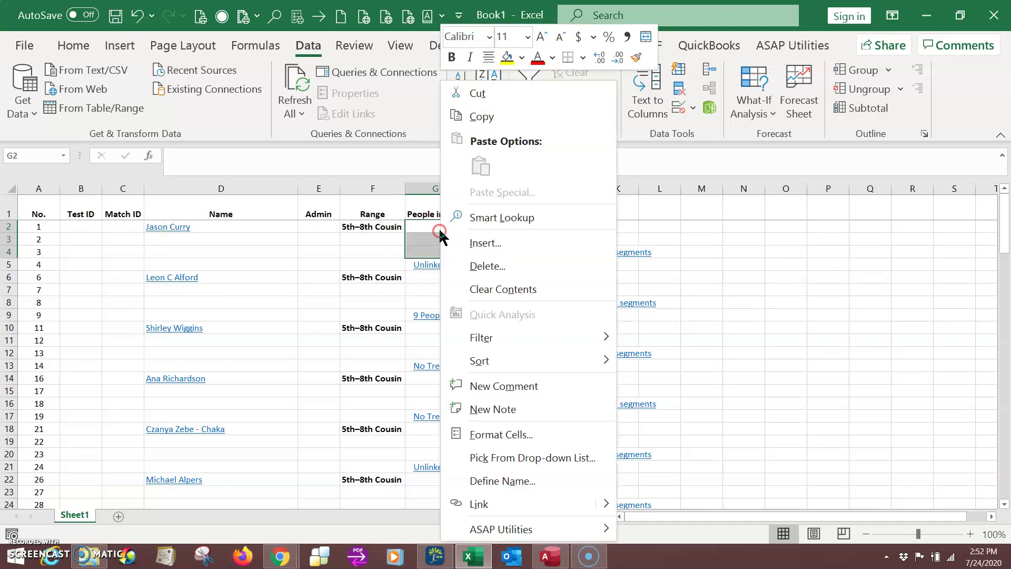
pyautogui.click(480, 265)
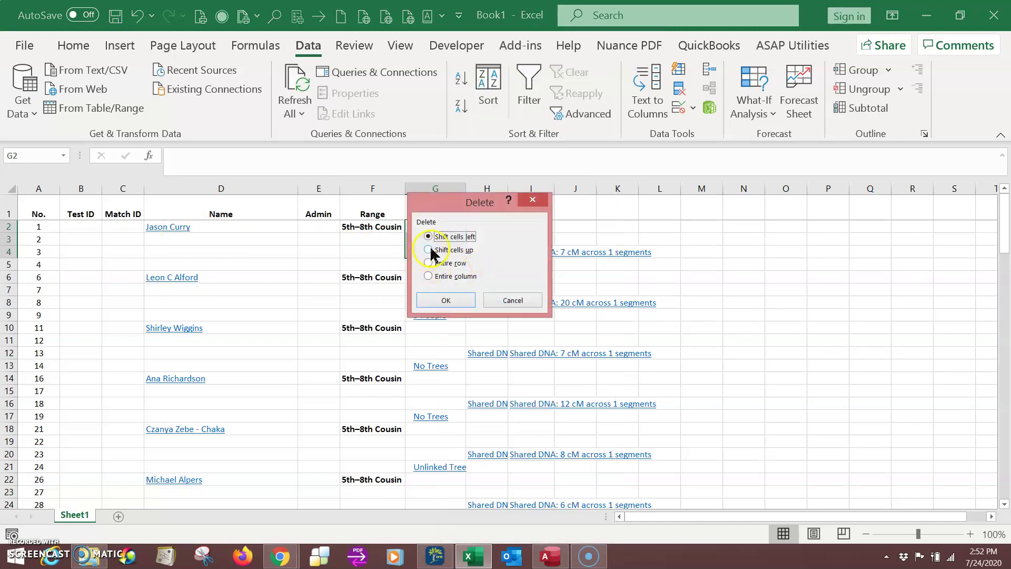
pyautogui.click(429, 249)
pyautogui.click(445, 300)
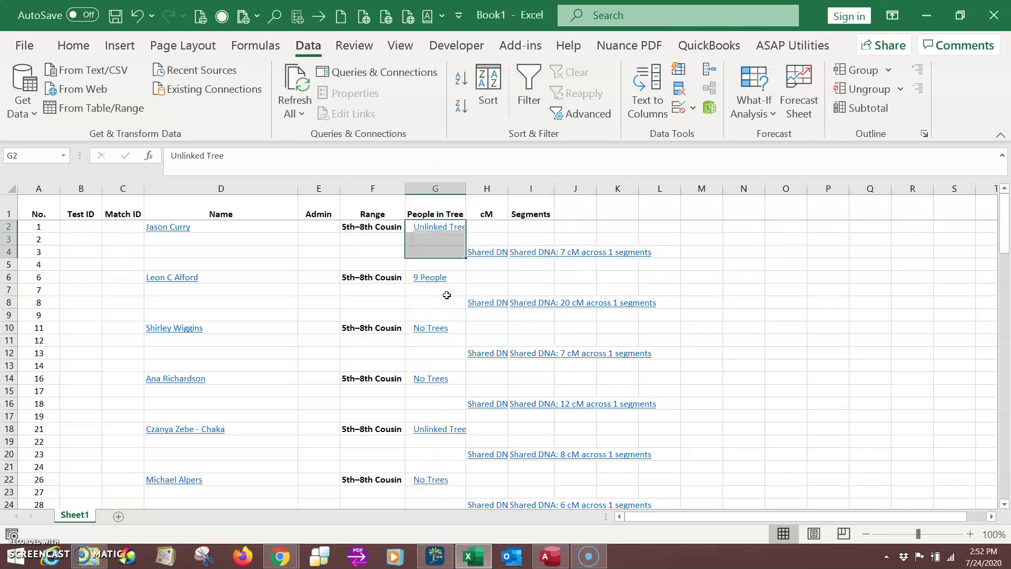
# Delete the empty cells H2:I3, shifting cM and Segments entries up
pyautogui.moveTo(493, 226); pyautogui.dragTo(524, 241)
pyautogui.rightClick(523, 229)
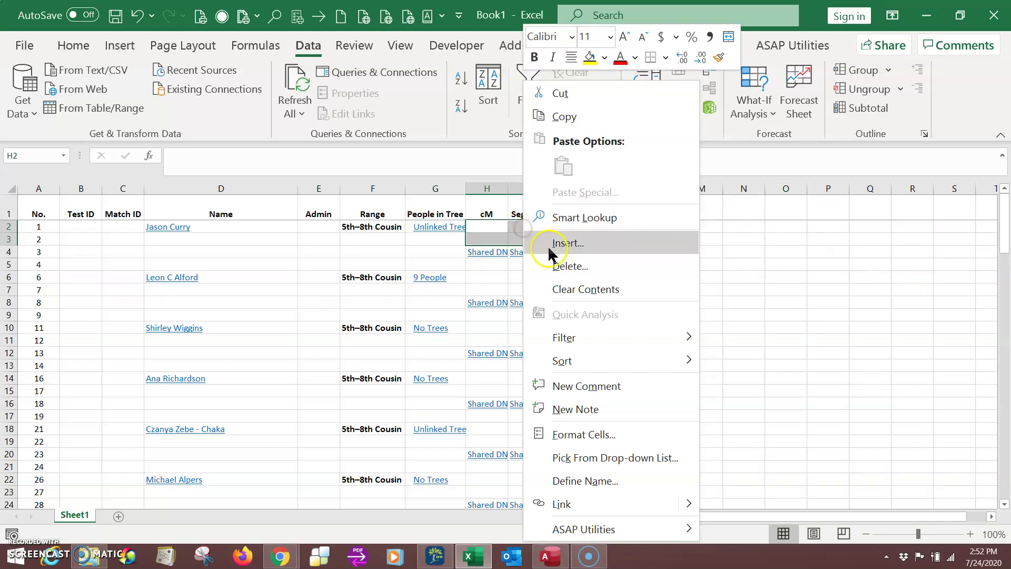
pyautogui.click(563, 266)
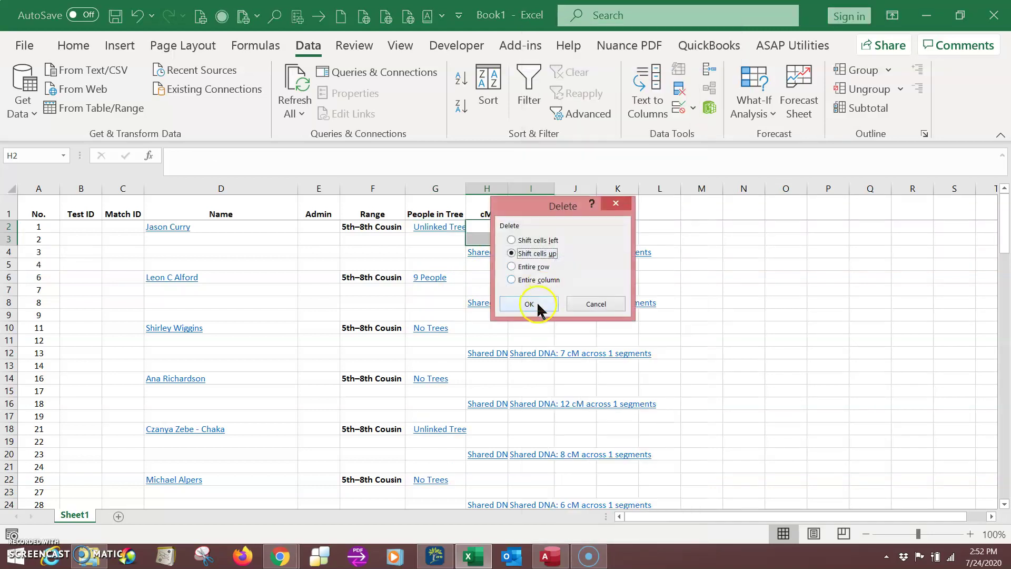
pyautogui.click(532, 302)
pyautogui.click(745, 289)
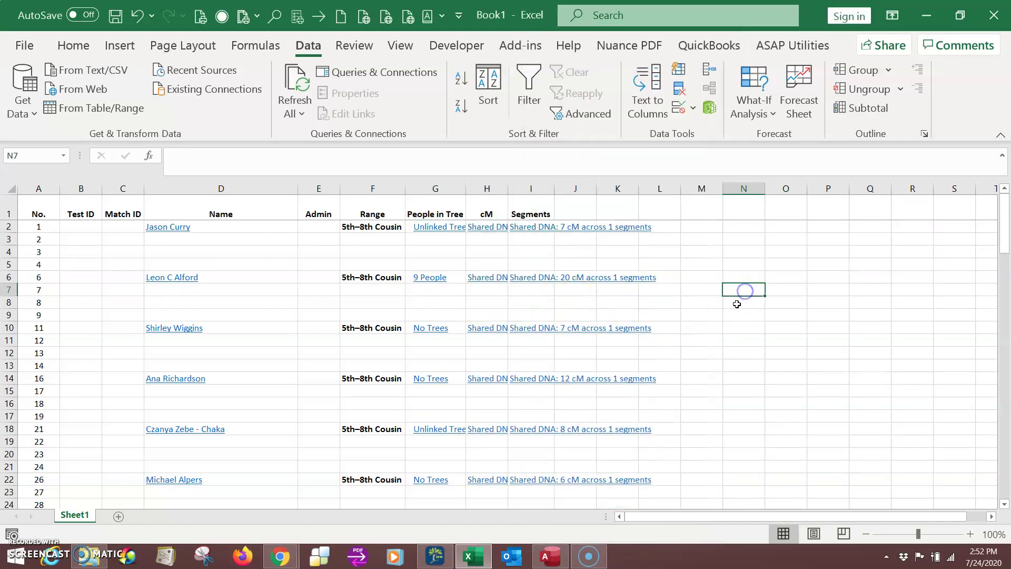
pyautogui.scroll(-7, 731, 311)
pyautogui.scroll(-7, 726, 308)
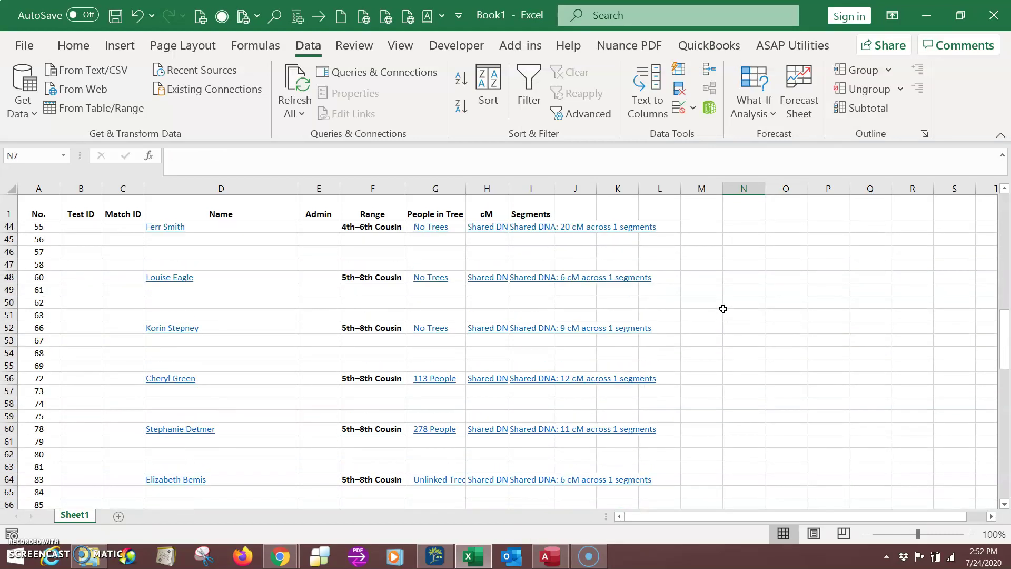
pyautogui.scroll(5, 721, 307)
# Move the names in D30, D35 and D68 down one row to D31, D36 and D69
pyautogui.scroll(4, 716, 303)
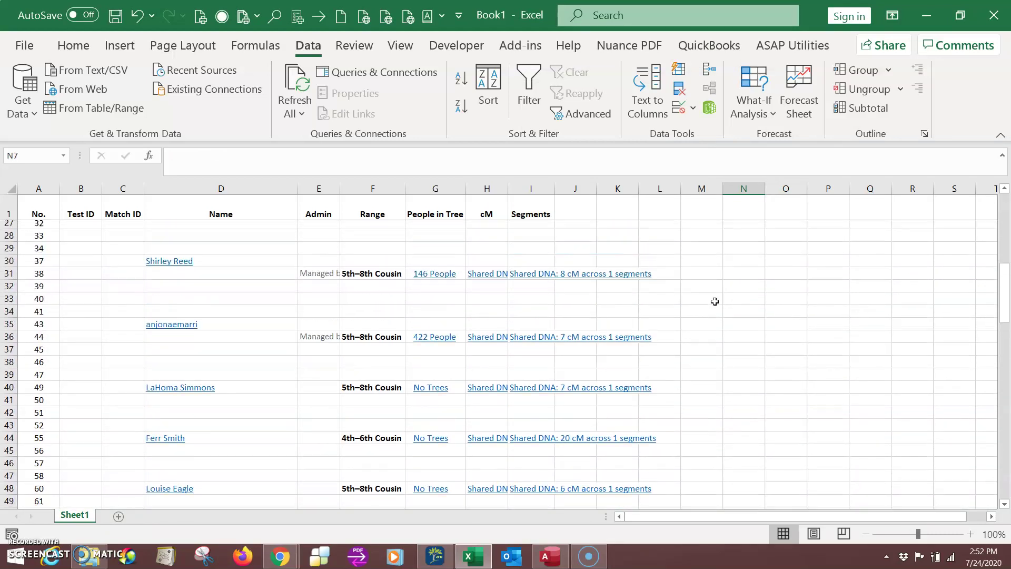
pyautogui.scroll(1, 712, 300)
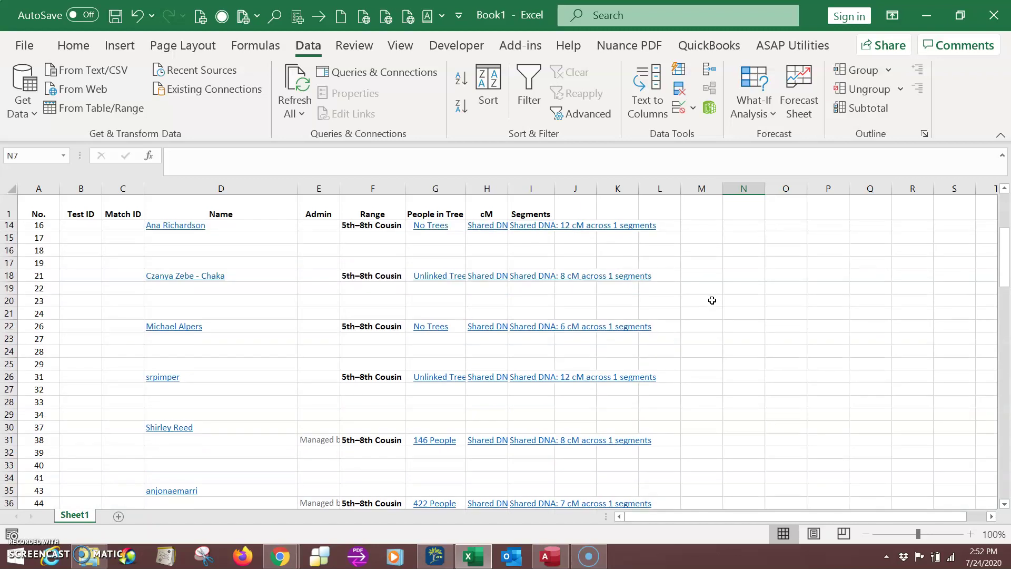
pyautogui.scroll(-4, 711, 300)
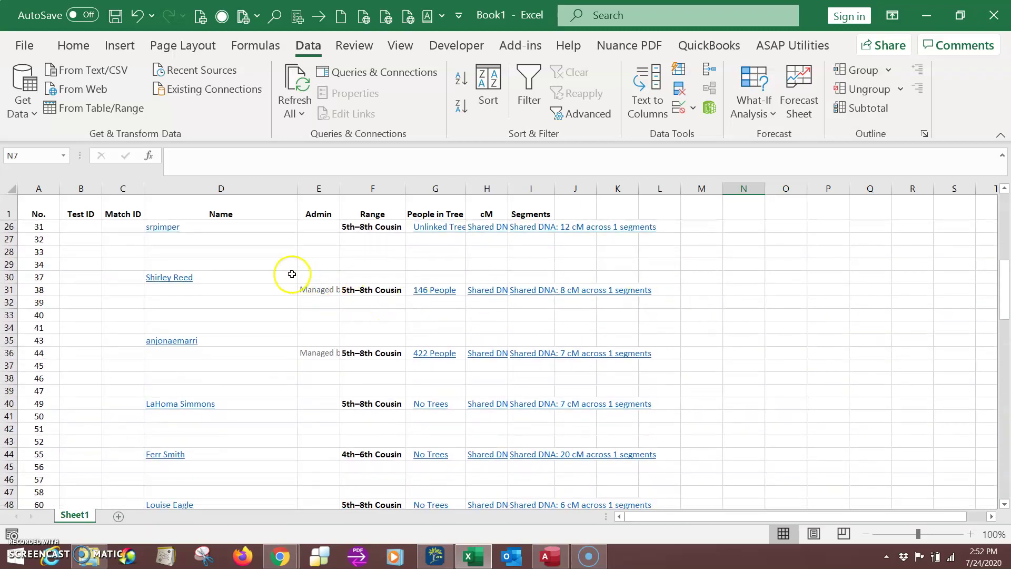
pyautogui.click(310, 277)
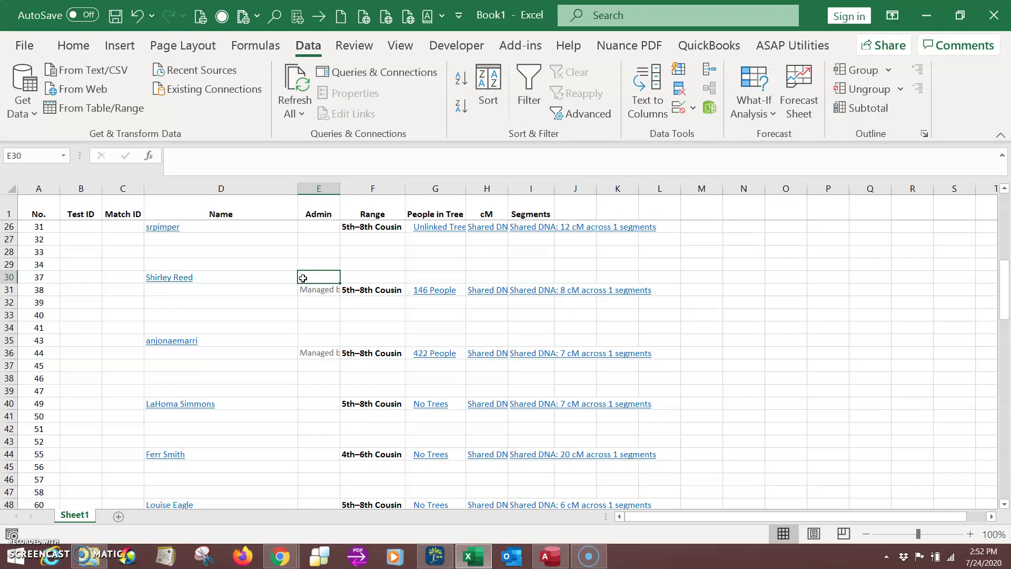
pyautogui.press('Left')
pyautogui.click(267, 281)
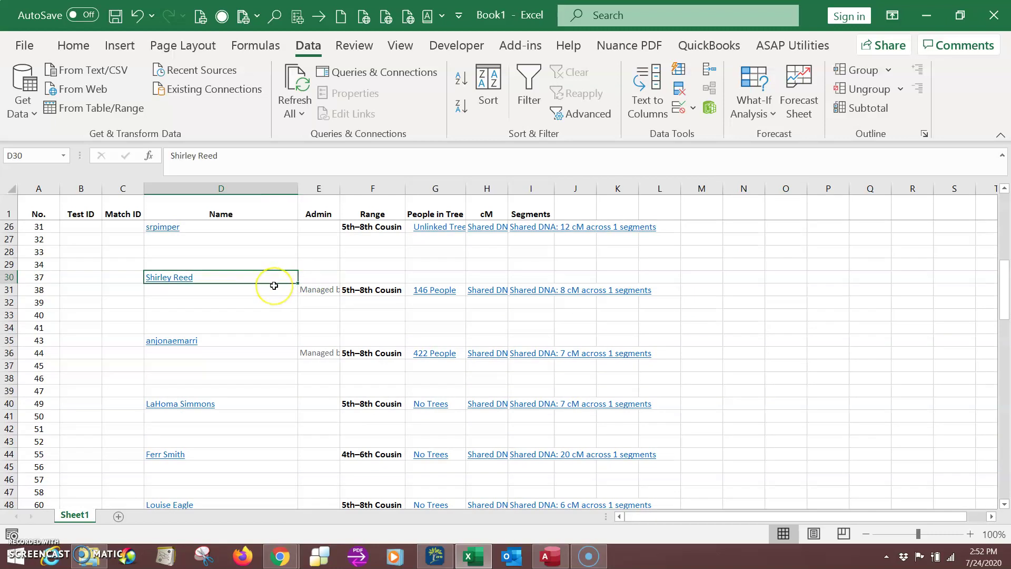
pyautogui.moveTo(273, 284); pyautogui.dragTo(276, 294)
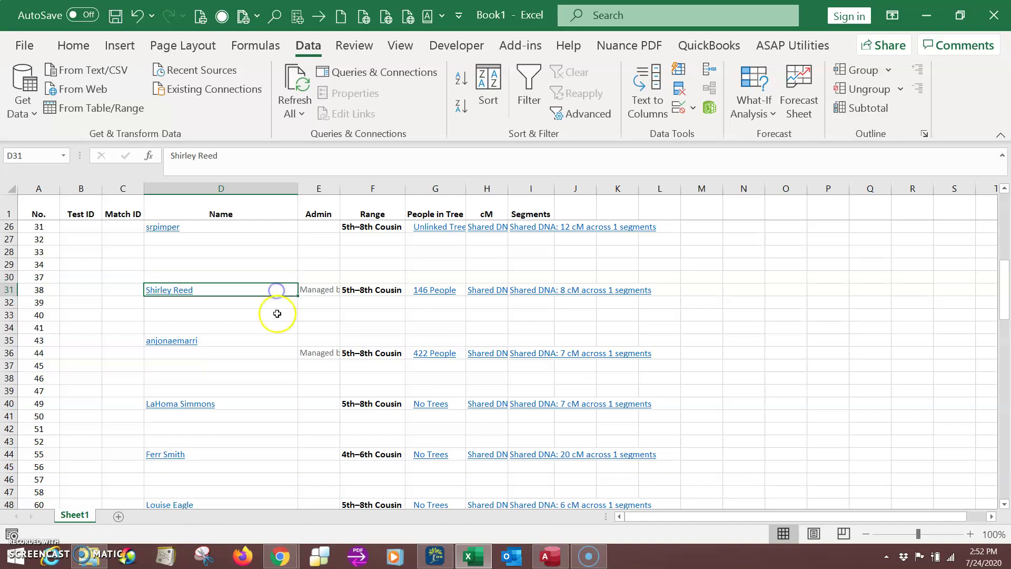
pyautogui.click(281, 339)
pyautogui.moveTo(282, 345); pyautogui.dragTo(294, 353)
pyautogui.scroll(-13, 300, 363)
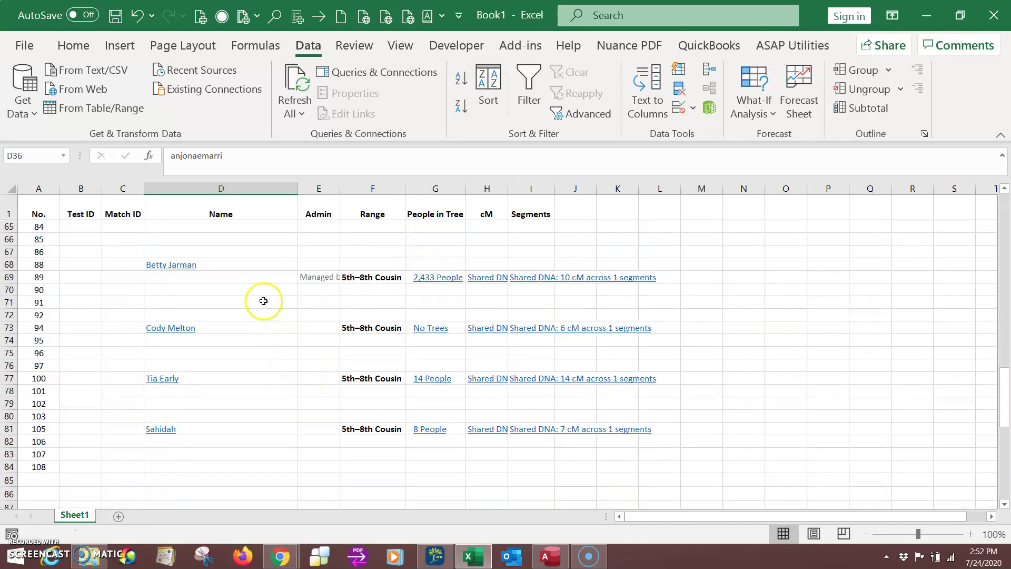
pyautogui.click(262, 265)
pyautogui.moveTo(266, 271); pyautogui.dragTo(268, 276)
pyautogui.click(727, 299)
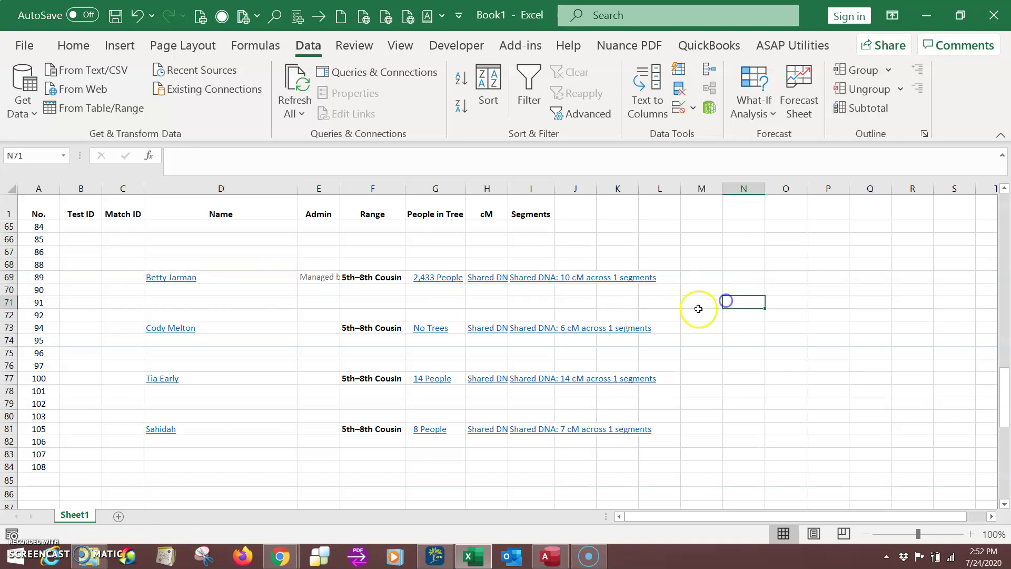
# Sort the whole sheet by the Name column, A to Z
pyautogui.click(6, 190)
pyautogui.click(488, 82)
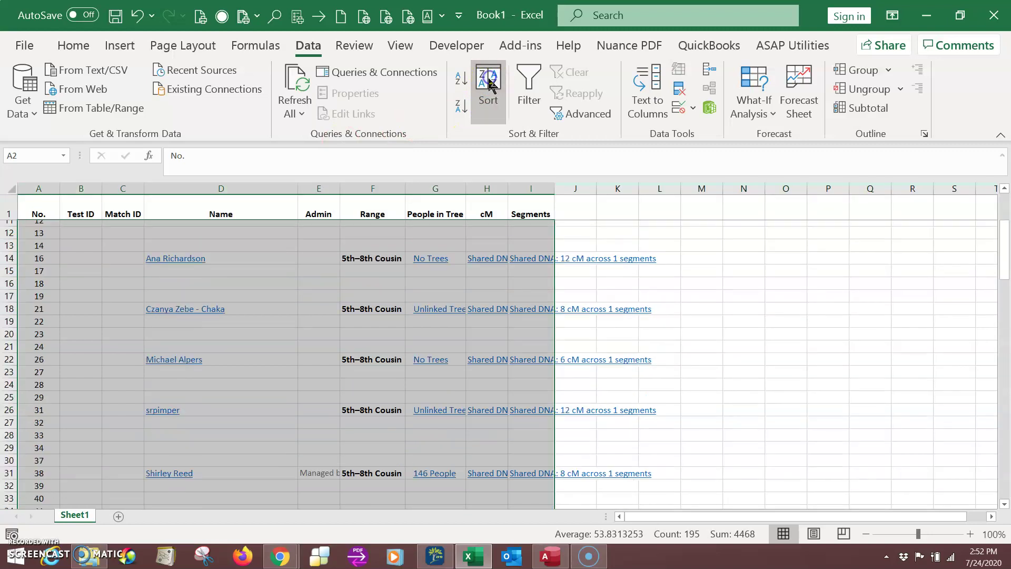
pyautogui.click(307, 307)
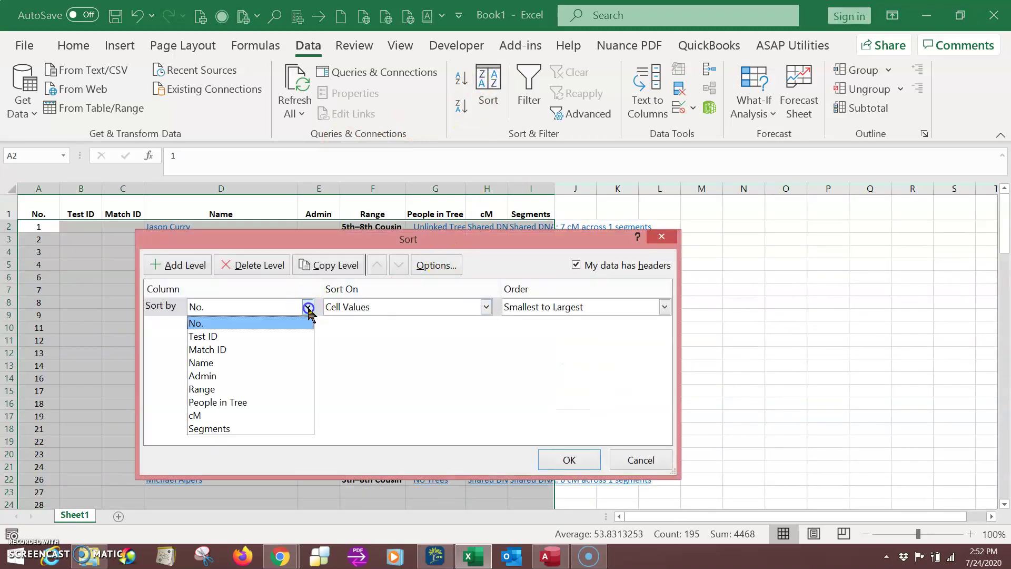
pyautogui.click(286, 363)
pyautogui.click(568, 459)
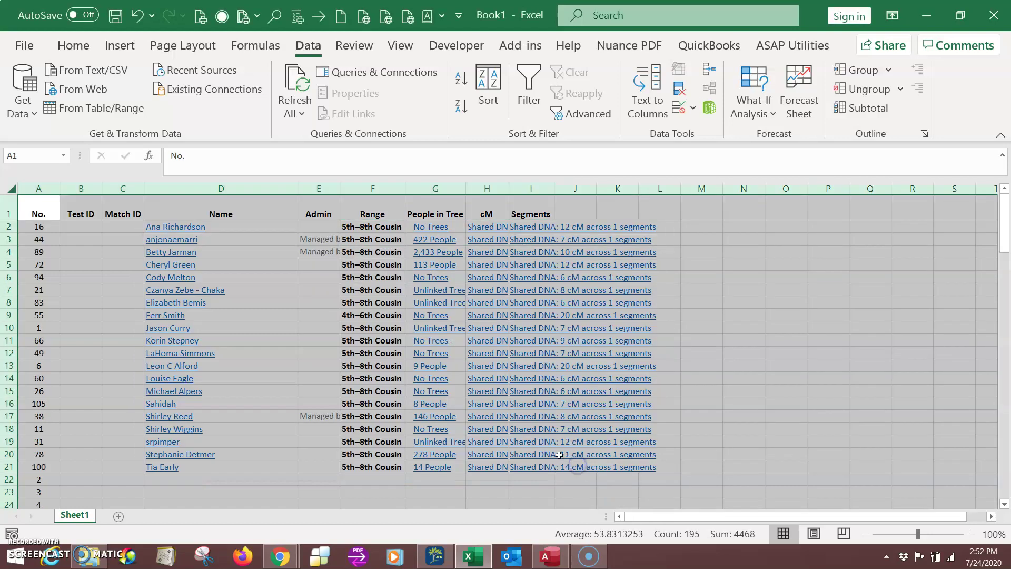
pyautogui.click(79, 406)
# Clear the leftover numbers in A22:A84 below the twenty matches
pyautogui.scroll(-4, 95, 414)
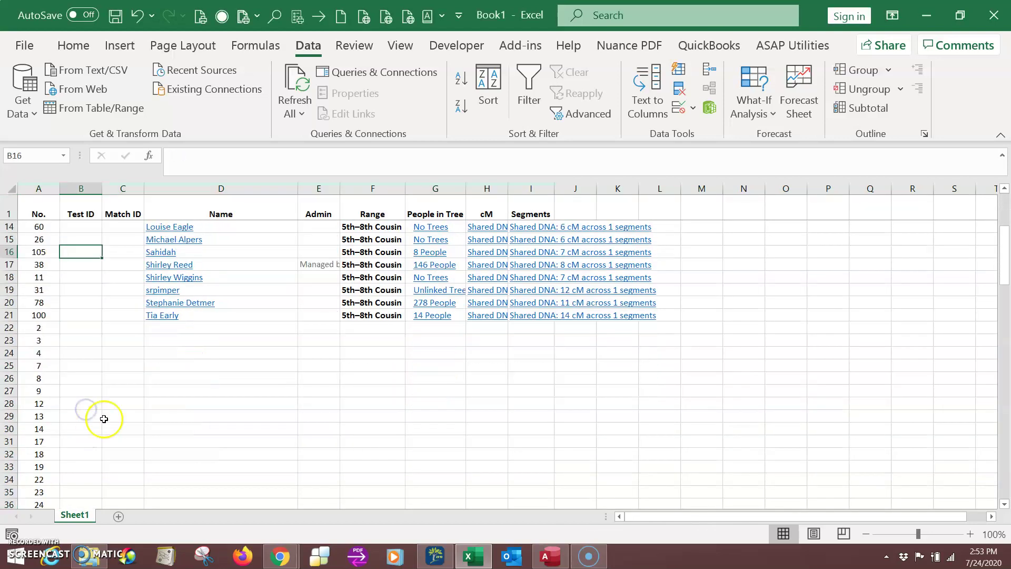
pyautogui.click(161, 338)
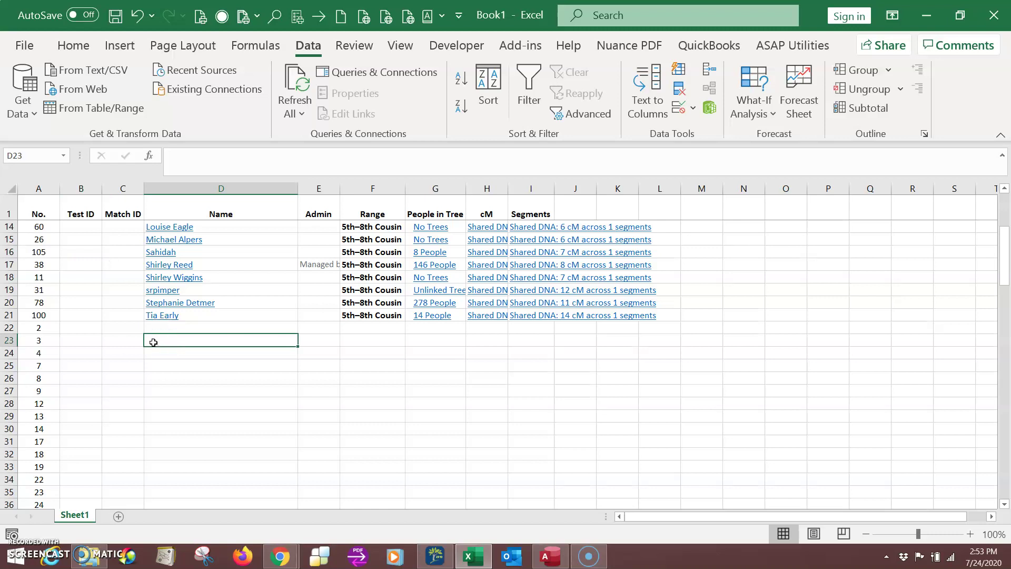
pyautogui.press('Up')
pyautogui.press('Left')
pyautogui.press('Left')
pyautogui.press('Left')
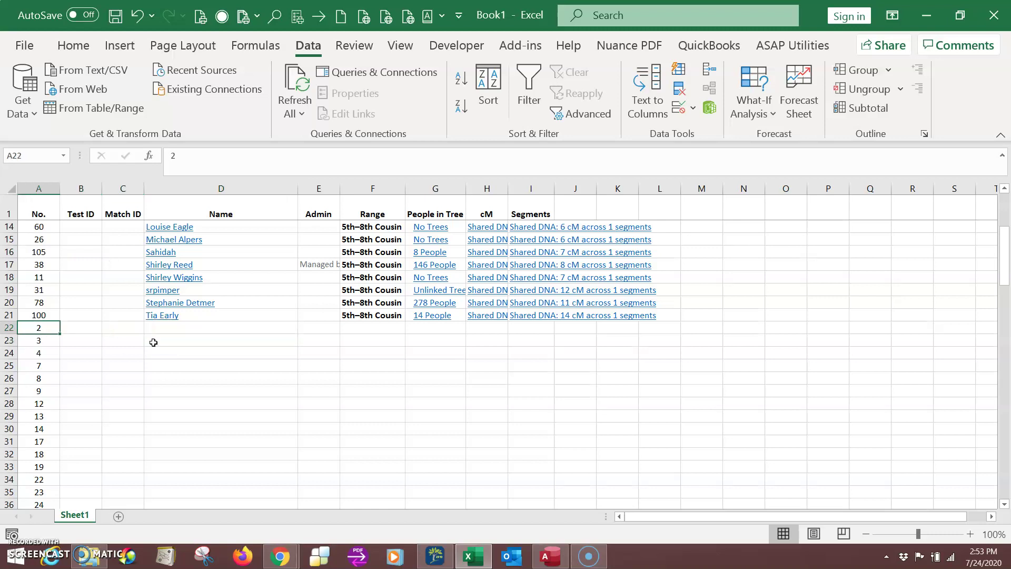
pyautogui.hotkey('shift', 'Down')
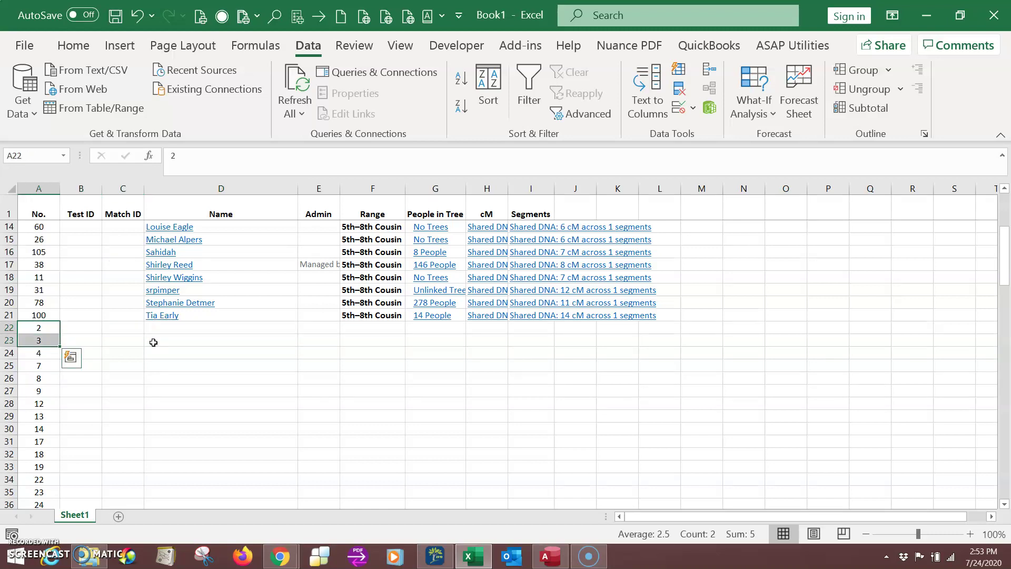
pyautogui.hotkey('ctrl', 'shift', 'Down')
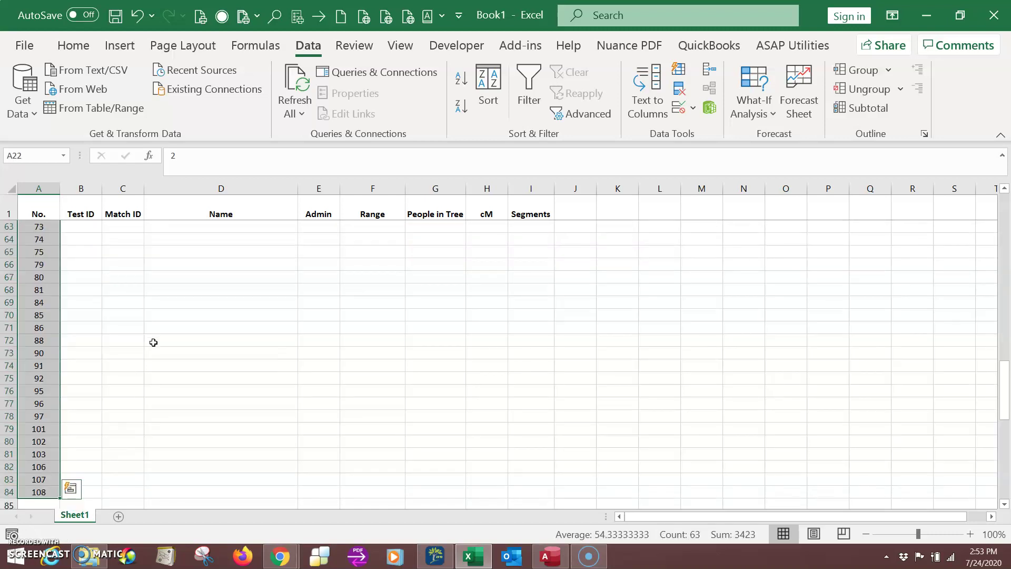
pyautogui.press('Delete')
pyautogui.press('Up')
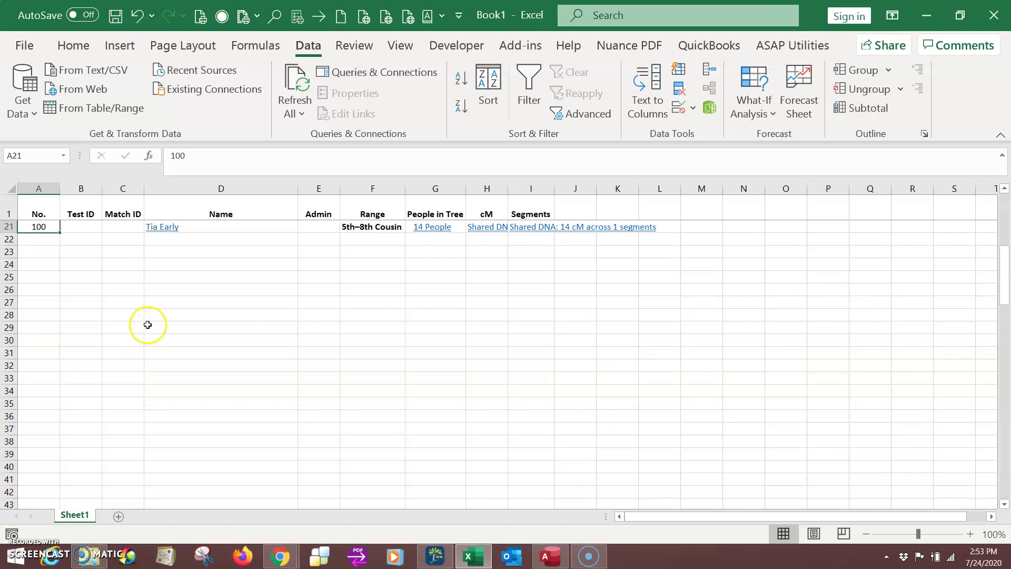
pyautogui.scroll(6, 147, 325)
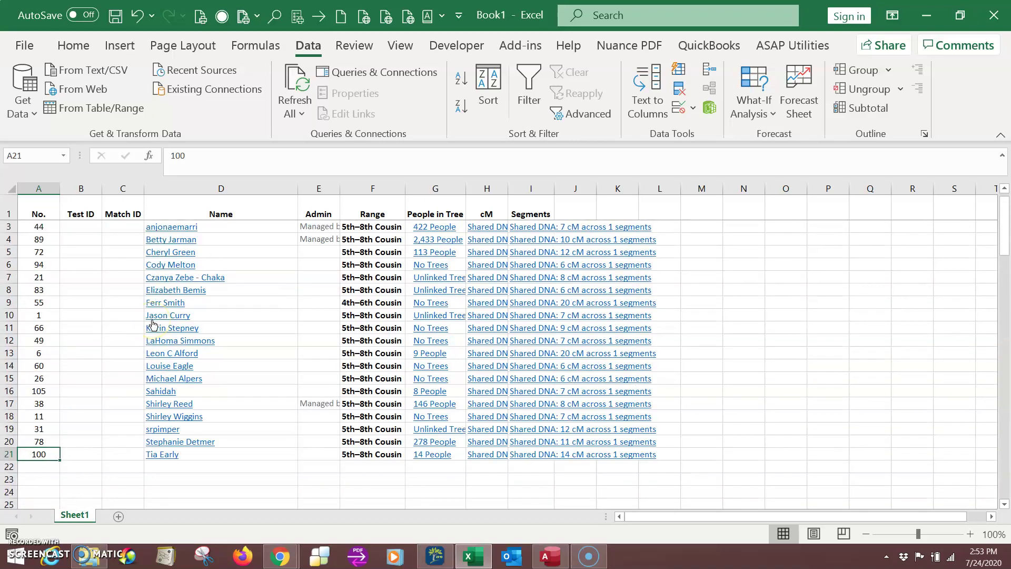
pyautogui.scroll(1, 152, 324)
pyautogui.scroll(-3, 152, 322)
pyautogui.scroll(3, 153, 319)
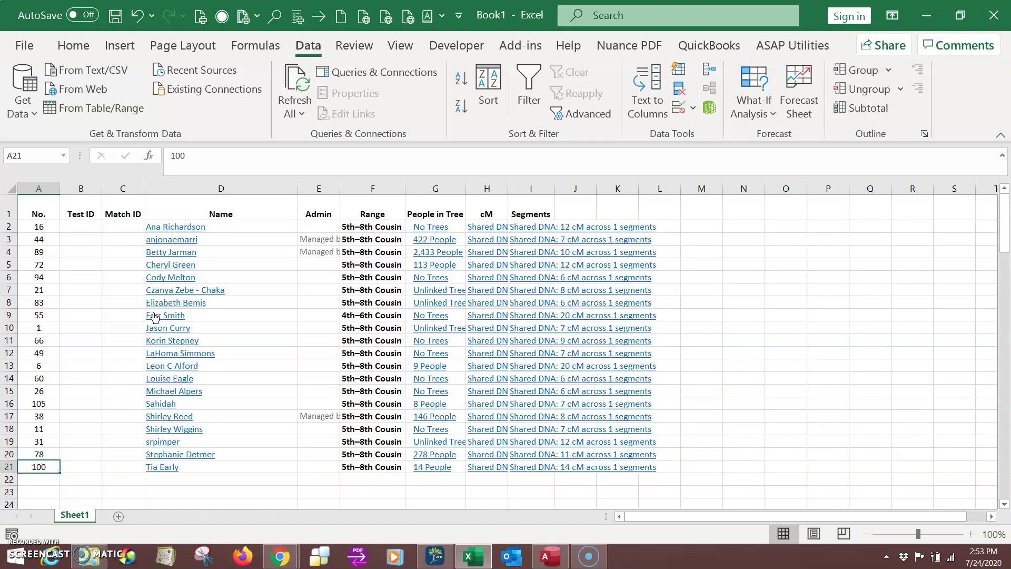
# Sort all rows by No., smallest to largest, then autofit the Admin column
pyautogui.click(15, 187)
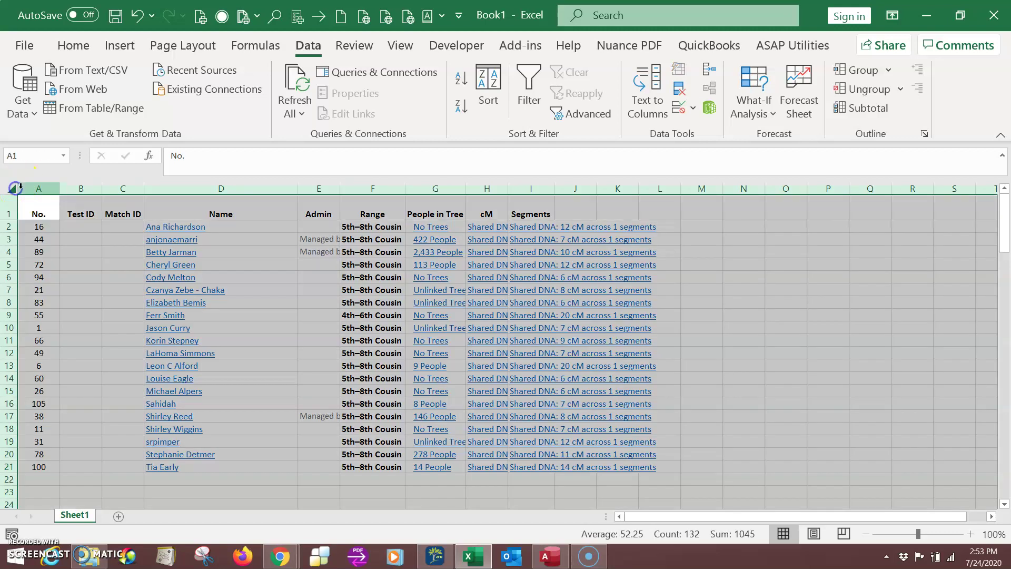
pyautogui.click(490, 84)
pyautogui.click(309, 306)
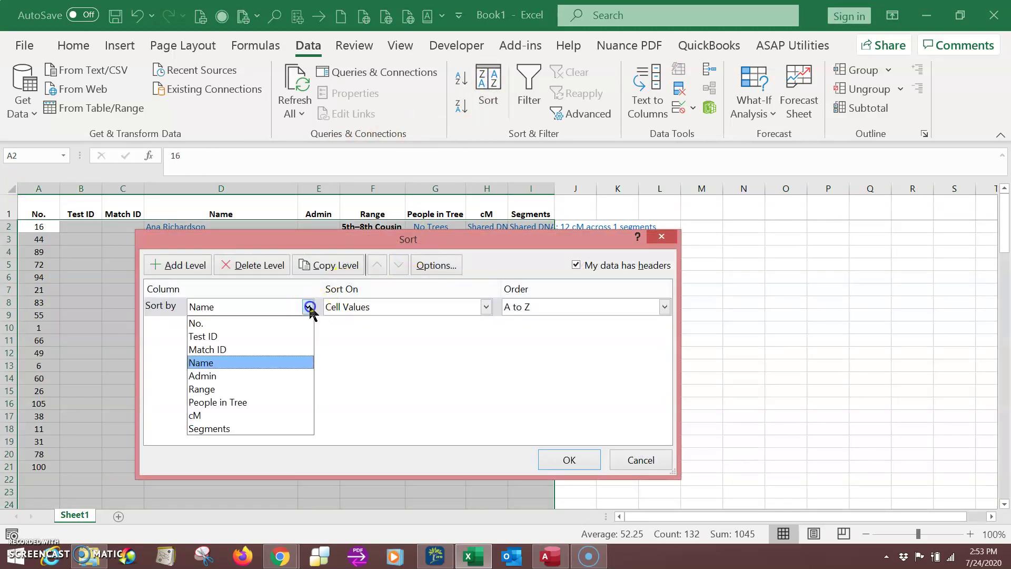
pyautogui.click(300, 323)
pyautogui.click(571, 462)
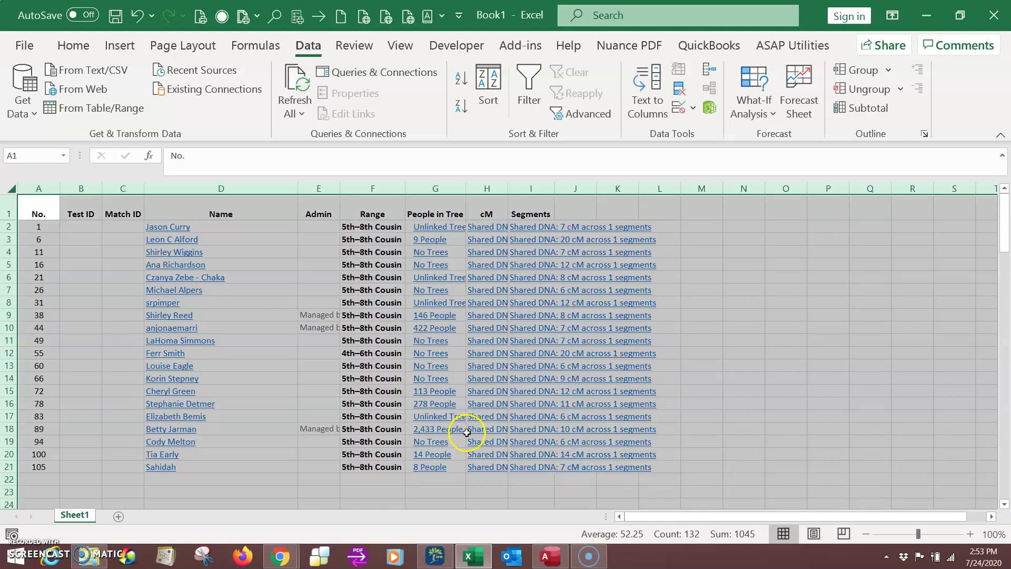
pyautogui.click(315, 255)
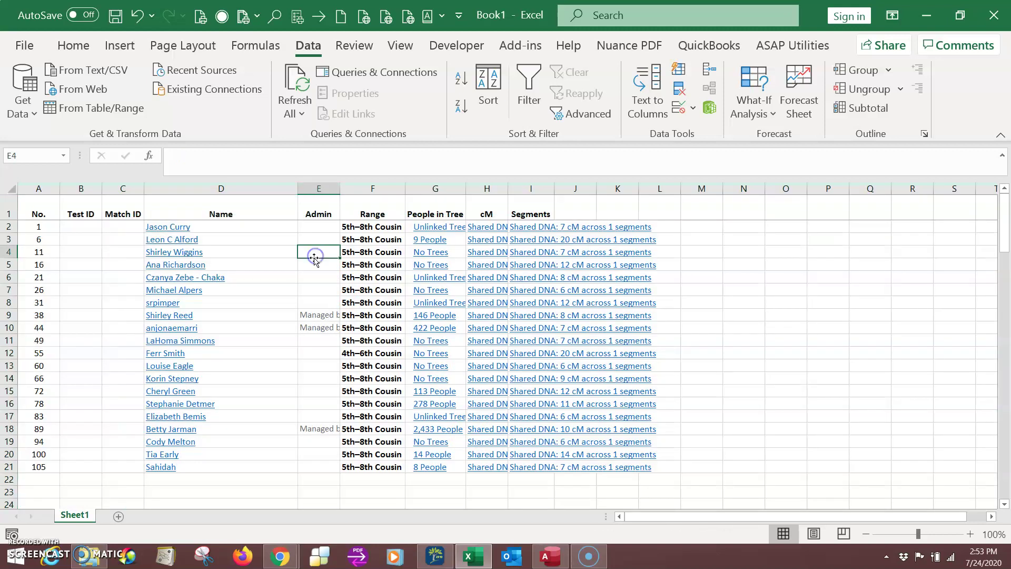
pyautogui.doubleClick(339, 188)
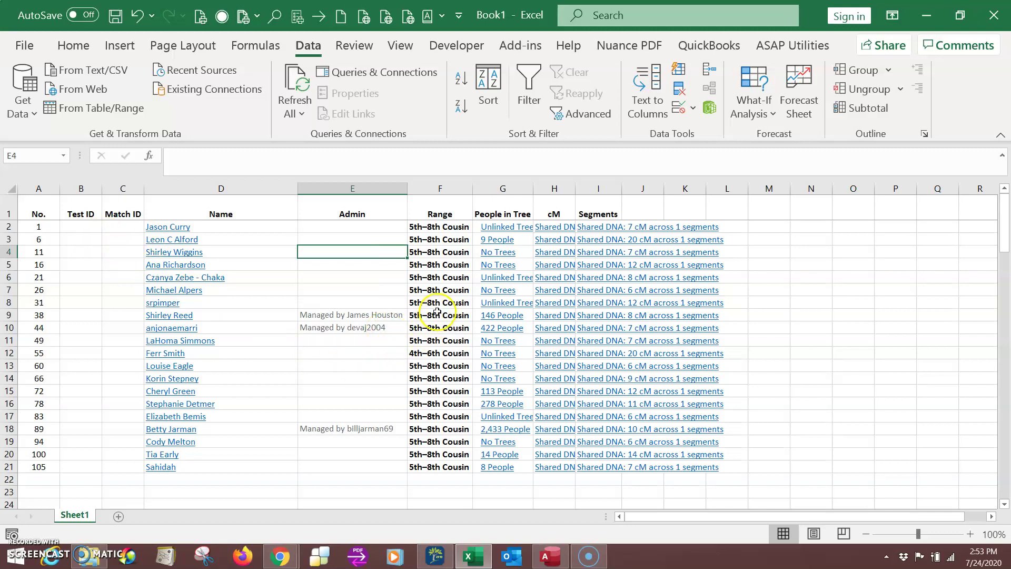
# Set Segments entries I2:I21 to 1 and widen the cM column to show full Shared DNA text
pyautogui.click(576, 189)
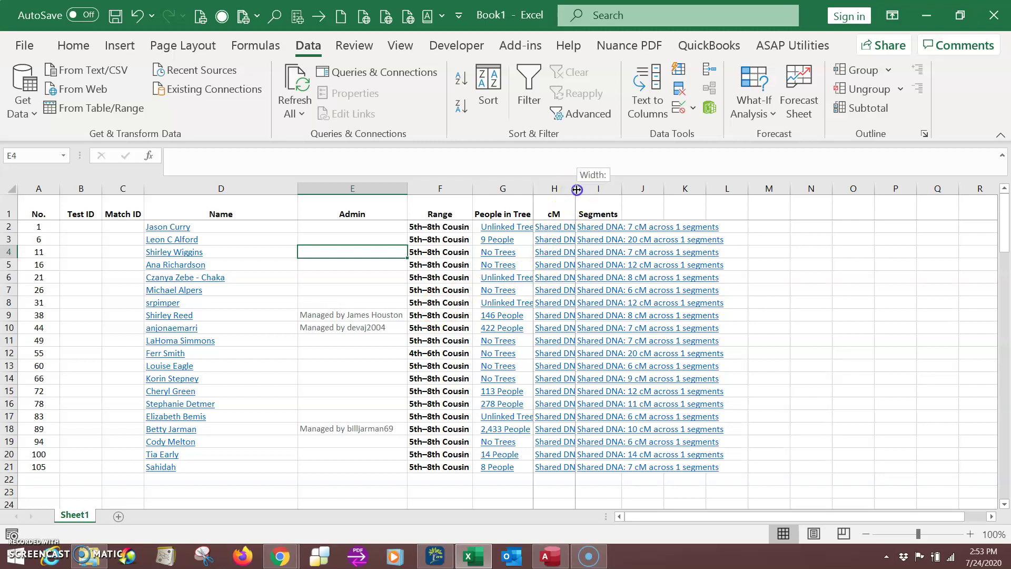
pyautogui.moveTo(577, 189); pyautogui.dragTo(621, 188)
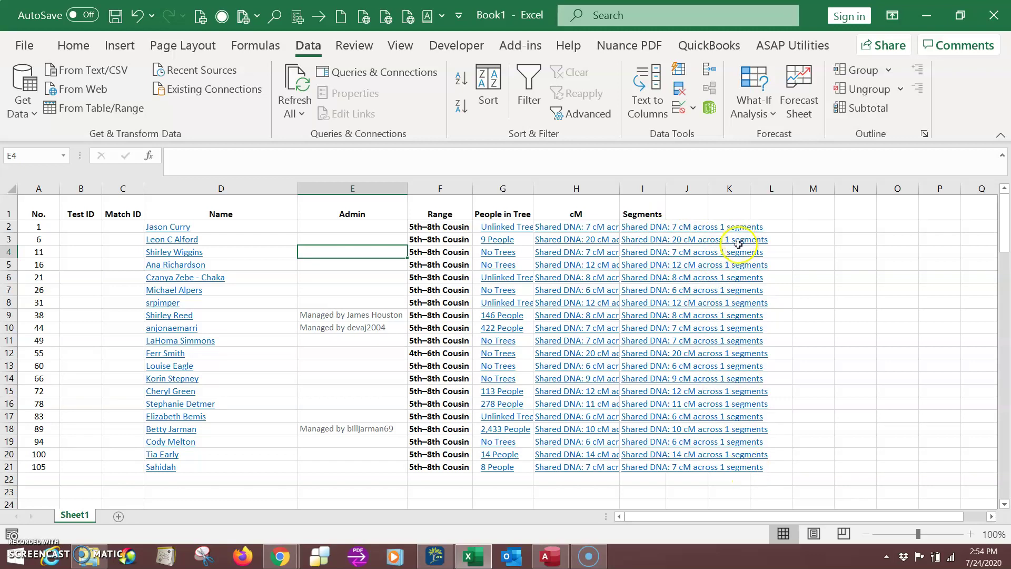
pyautogui.click(642, 207)
pyautogui.press('Down')
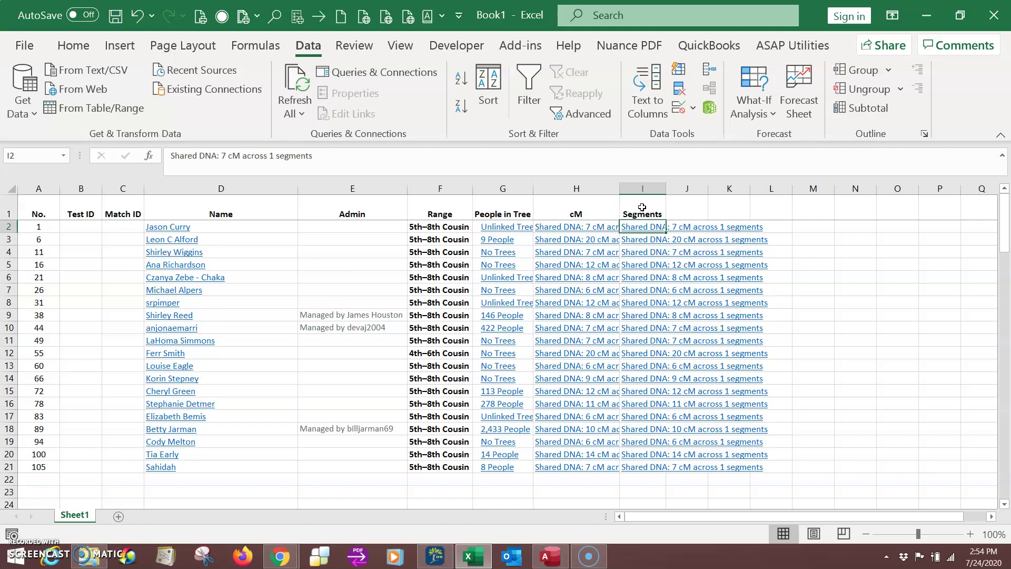
pyautogui.hotkey('ctrl', 'shift', 's')
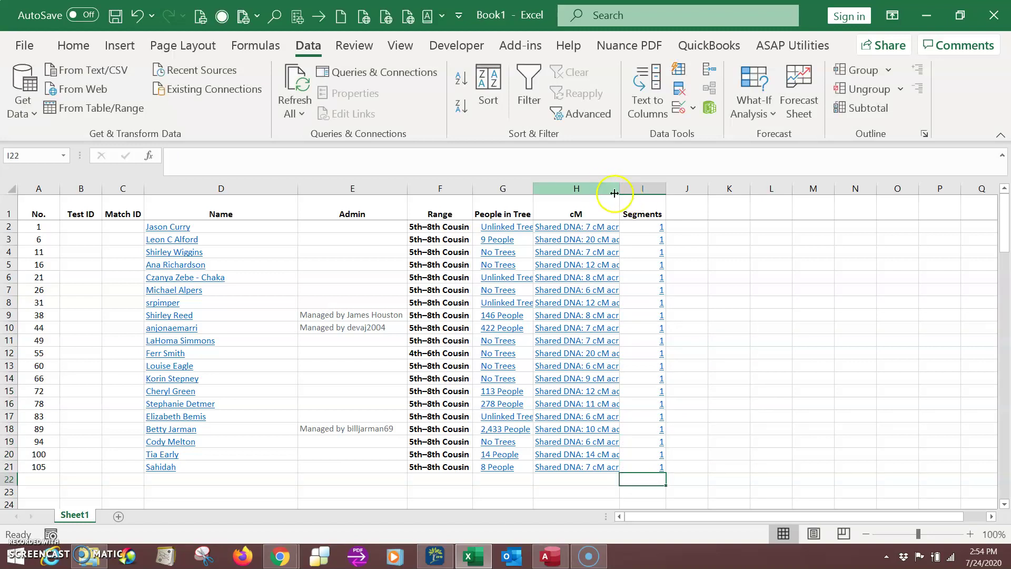
pyautogui.moveTo(617, 190); pyautogui.dragTo(683, 189)
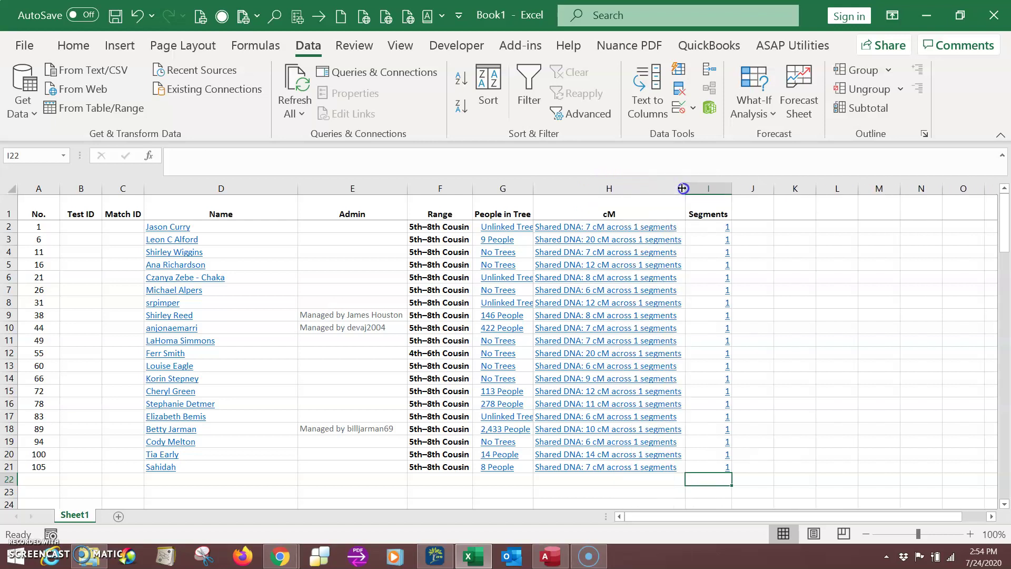
pyautogui.click(630, 188)
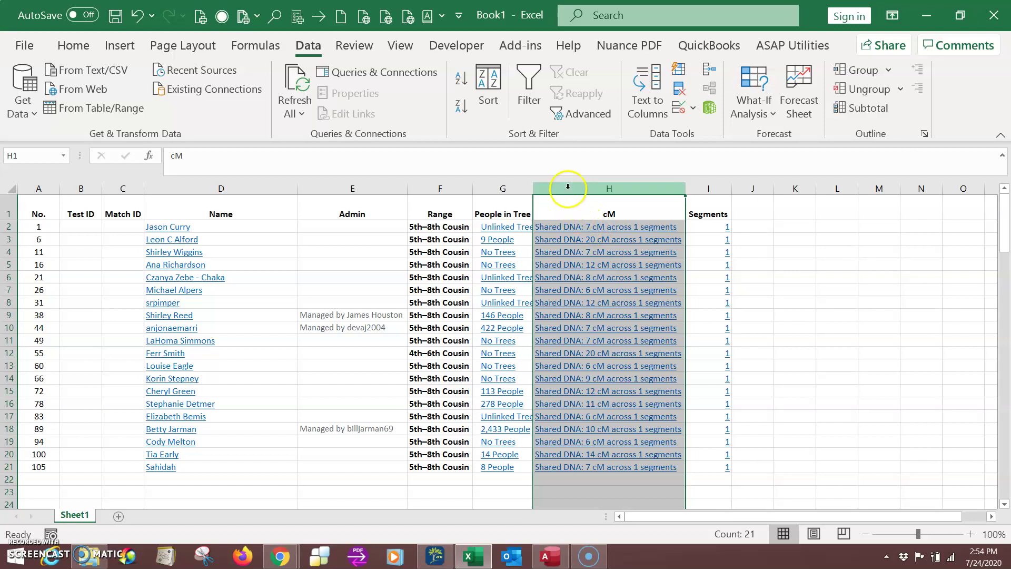
# Replace 'shared dna: ' with nothing across the cM column using Replace All
pyautogui.click(274, 18)
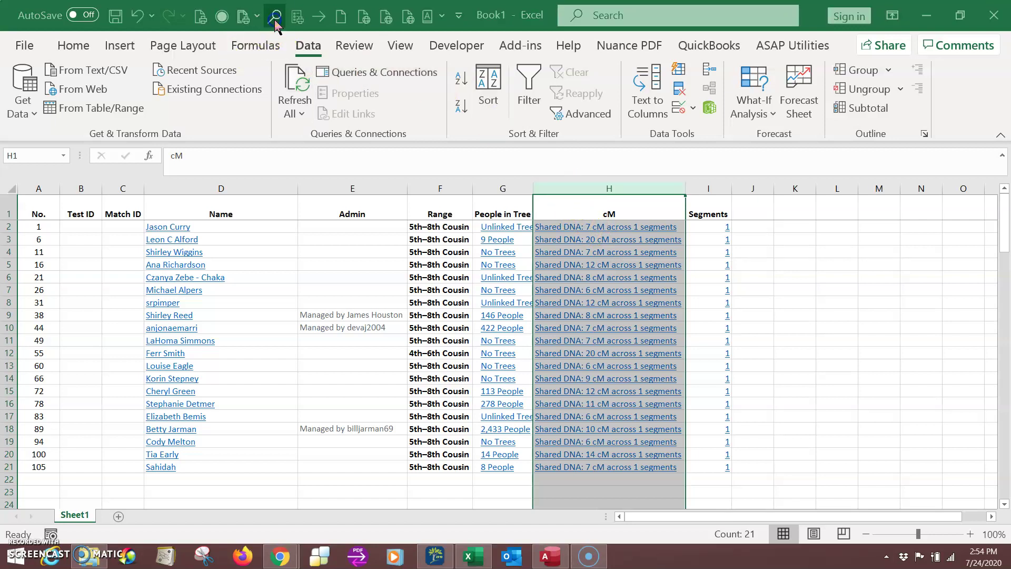
pyautogui.click(297, 336)
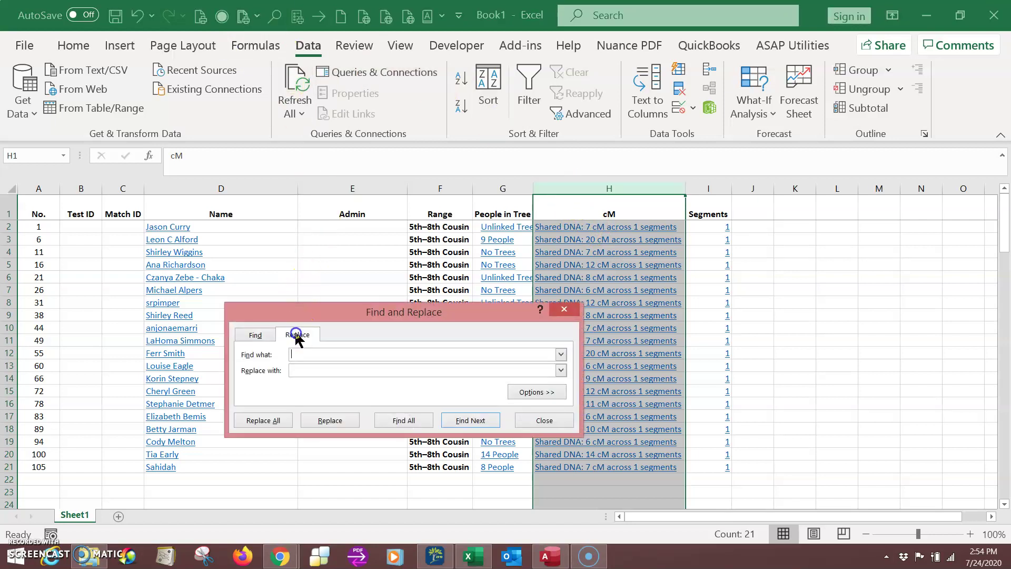
pyautogui.click(306, 357)
pyautogui.click(275, 421)
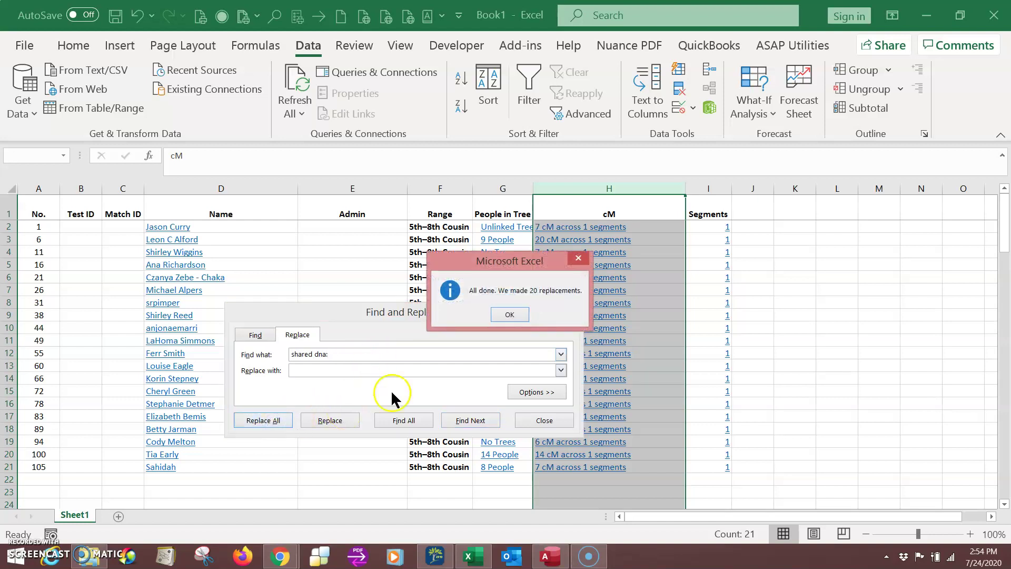
pyautogui.click(516, 318)
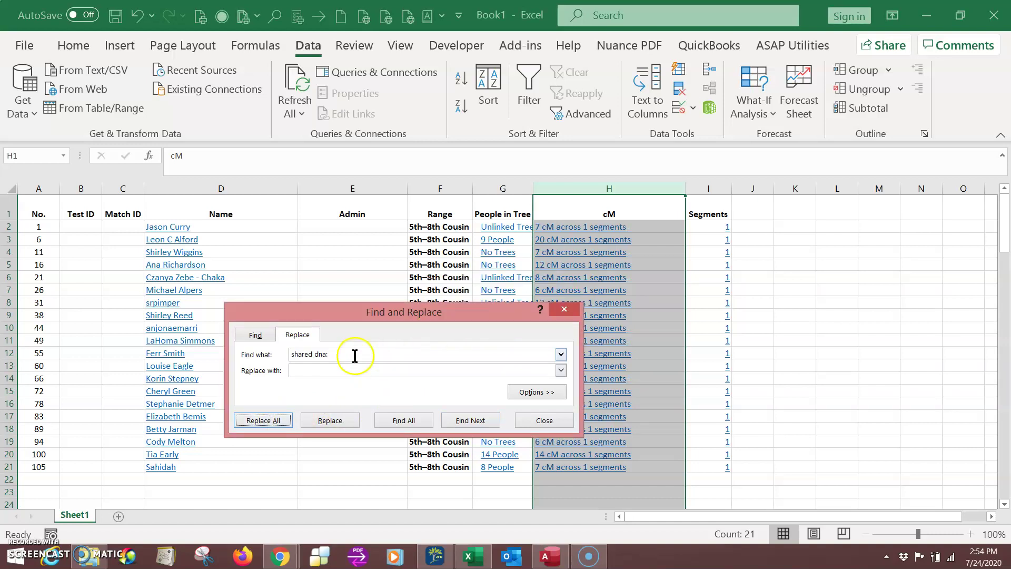
# Replace 'across * segments' with nothing, leaving entries like '7 cM'
pyautogui.click(355, 356)
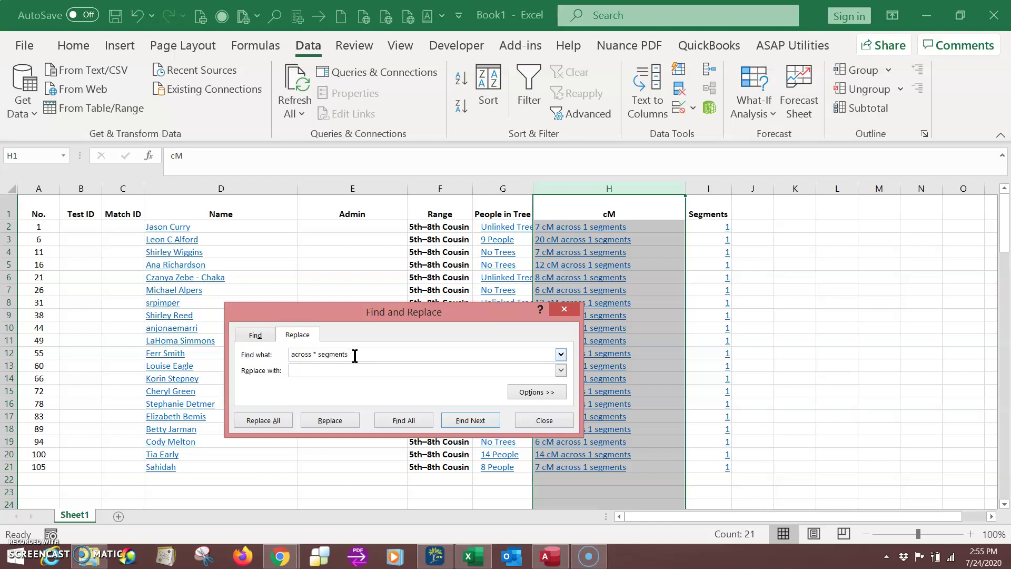
pyautogui.click(274, 421)
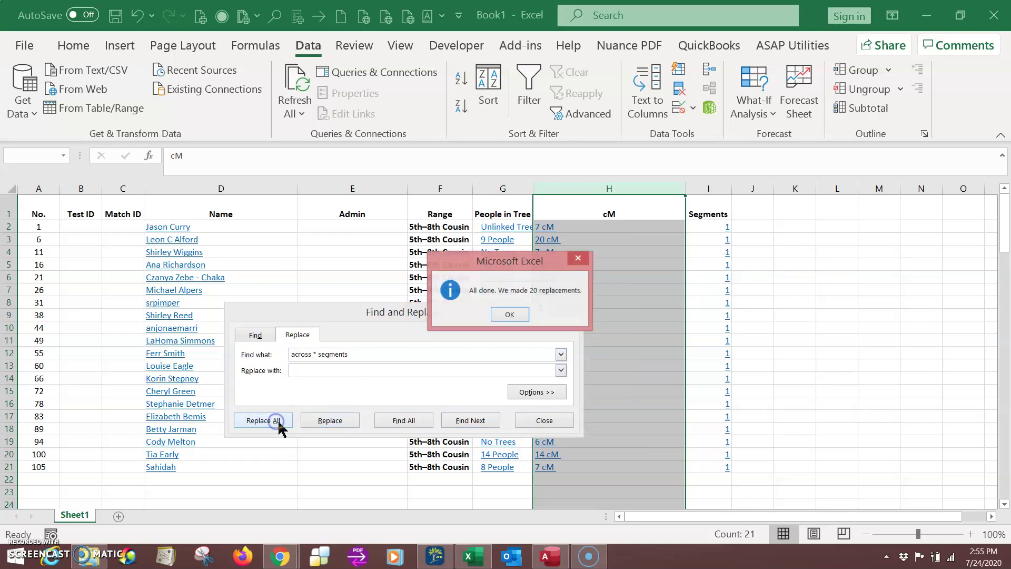
pyautogui.click(509, 314)
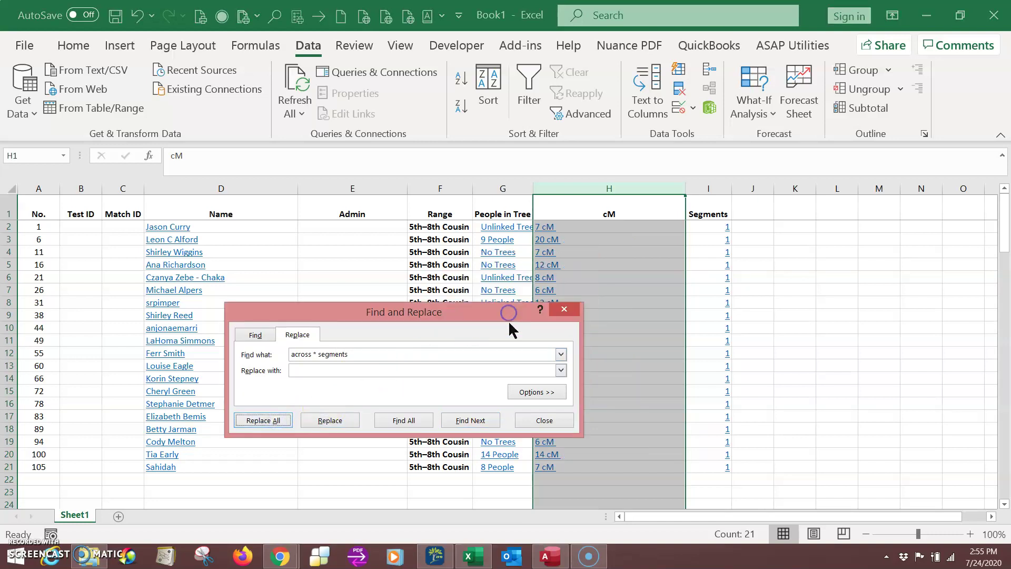
pyautogui.click(543, 420)
pyautogui.click(637, 317)
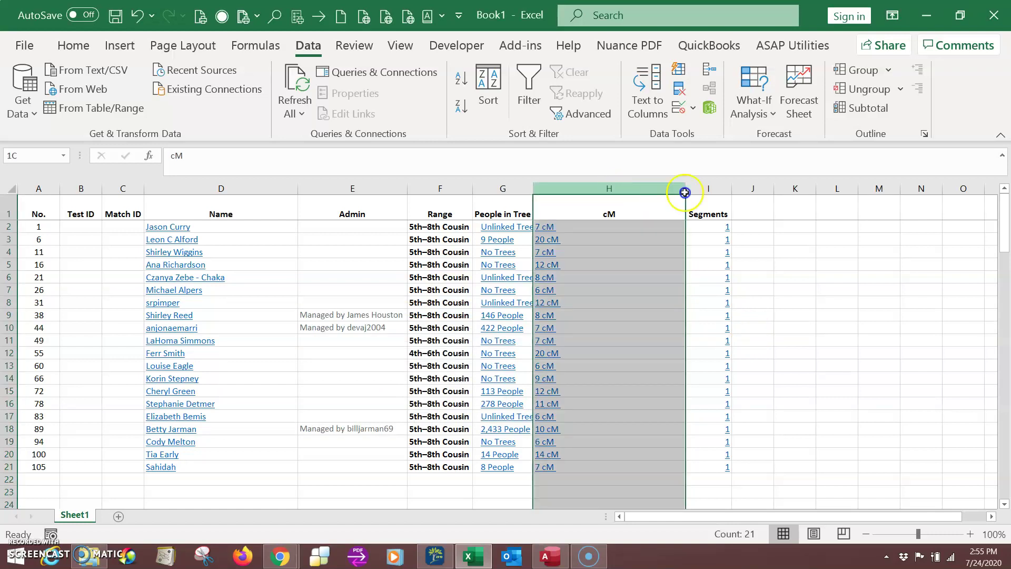
# Center the cM and Segments columns (H:I) and autofit their widths
pyautogui.moveTo(684, 193); pyautogui.dragTo(727, 190)
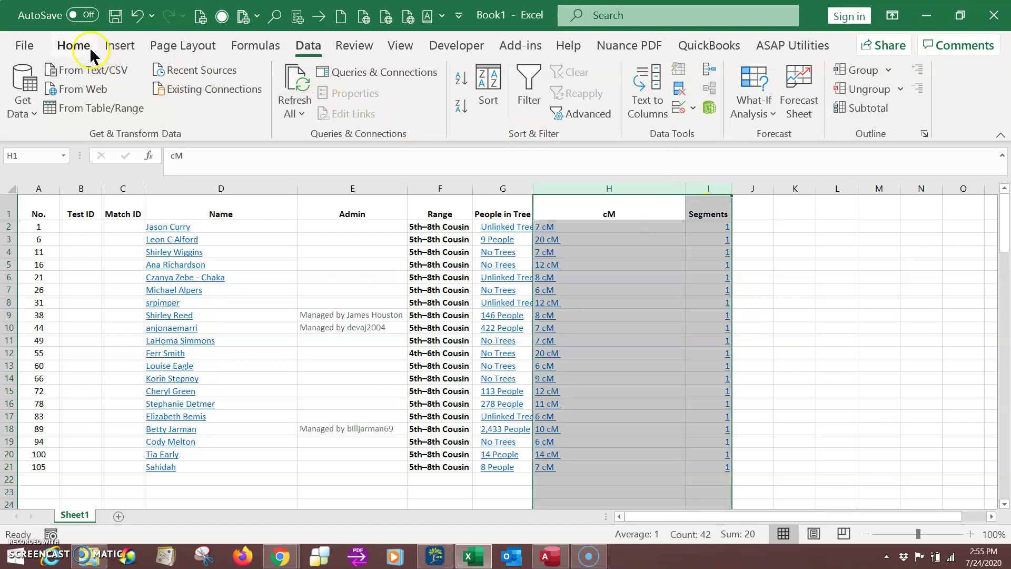
pyautogui.click(74, 48)
pyautogui.click(290, 110)
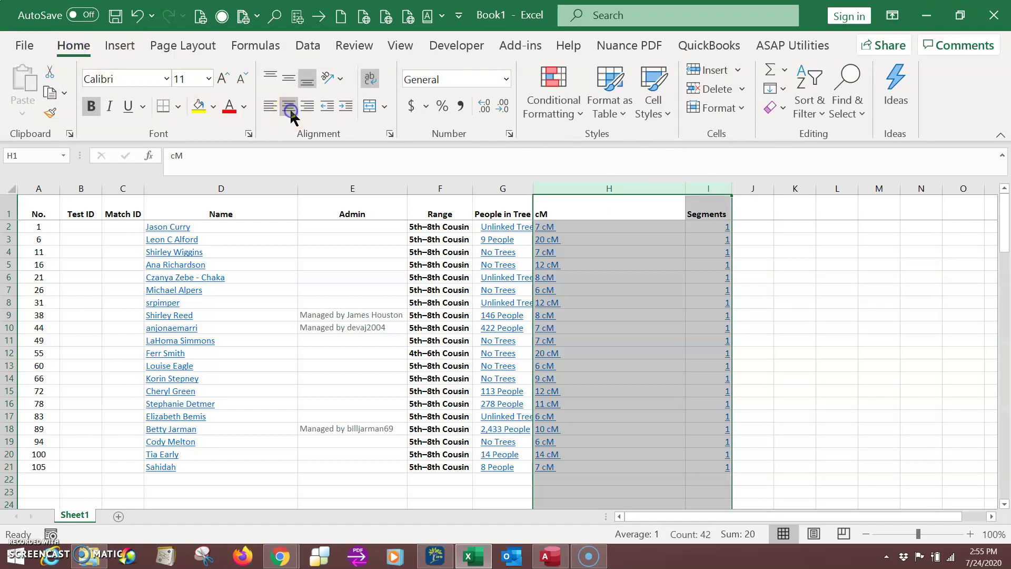
pyautogui.click(290, 110)
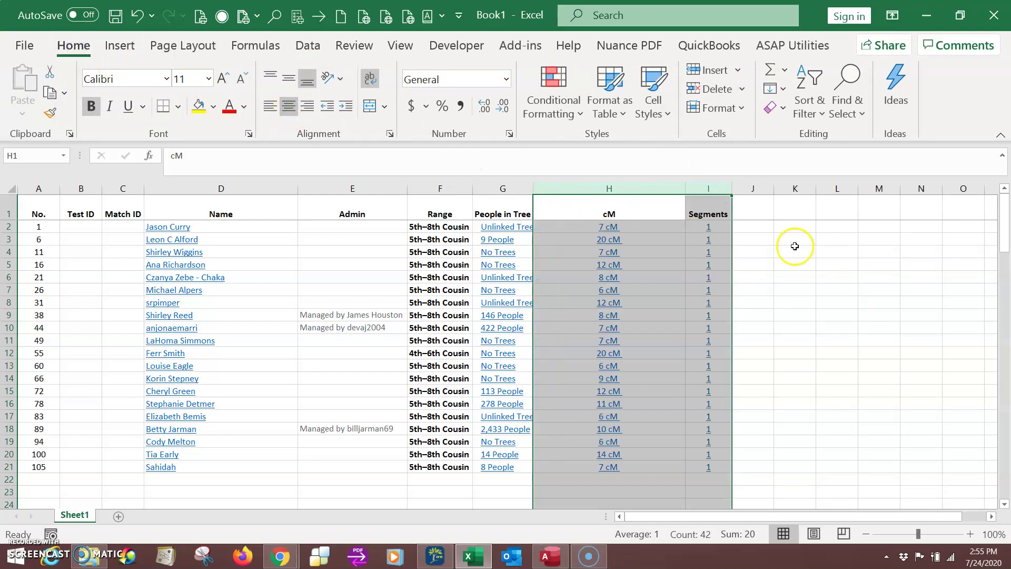
pyautogui.doubleClick(684, 192)
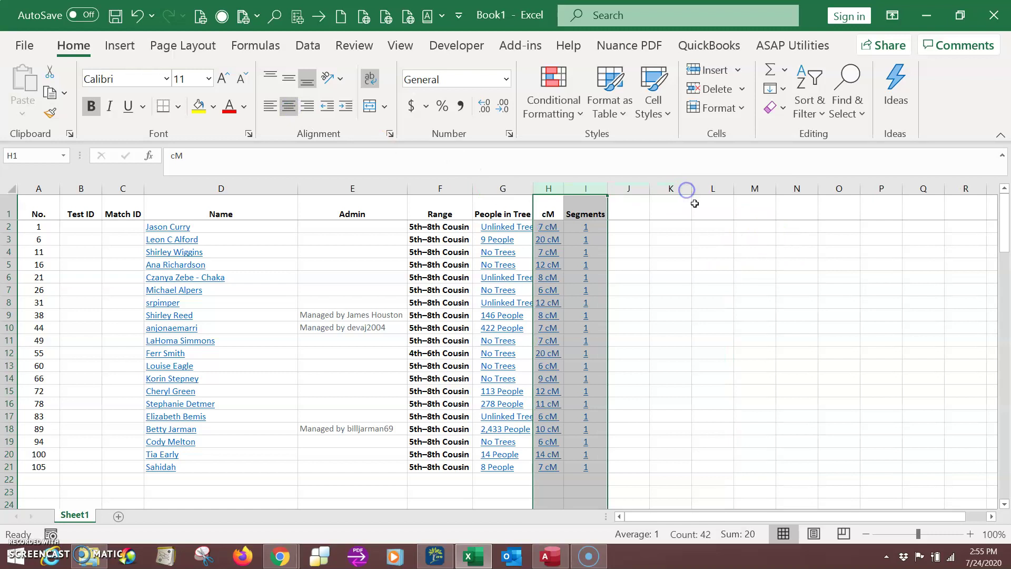
pyautogui.click(708, 255)
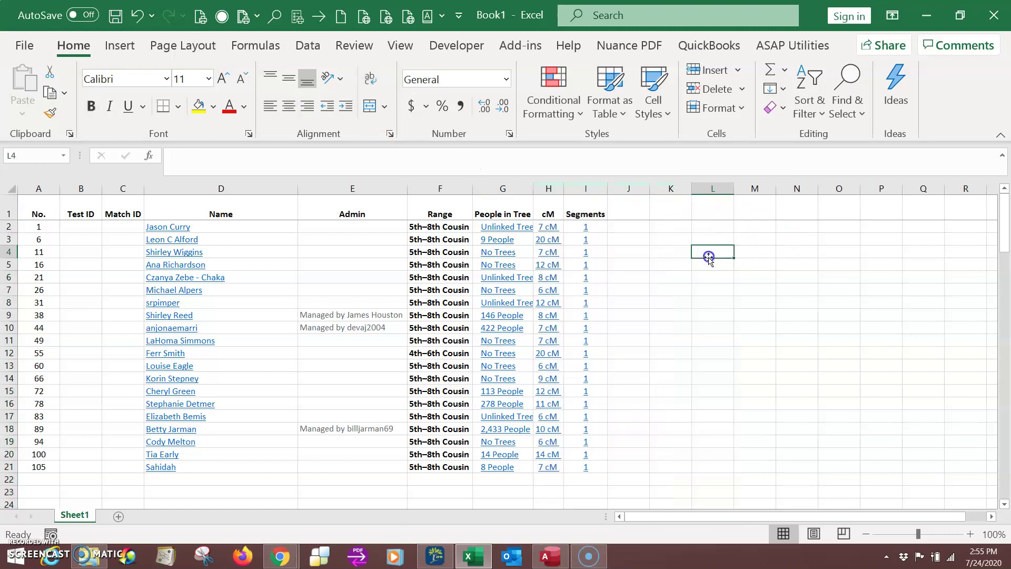
# Autofit the People in Tree column, then autofit every column in the sheet
pyautogui.doubleClick(535, 188)
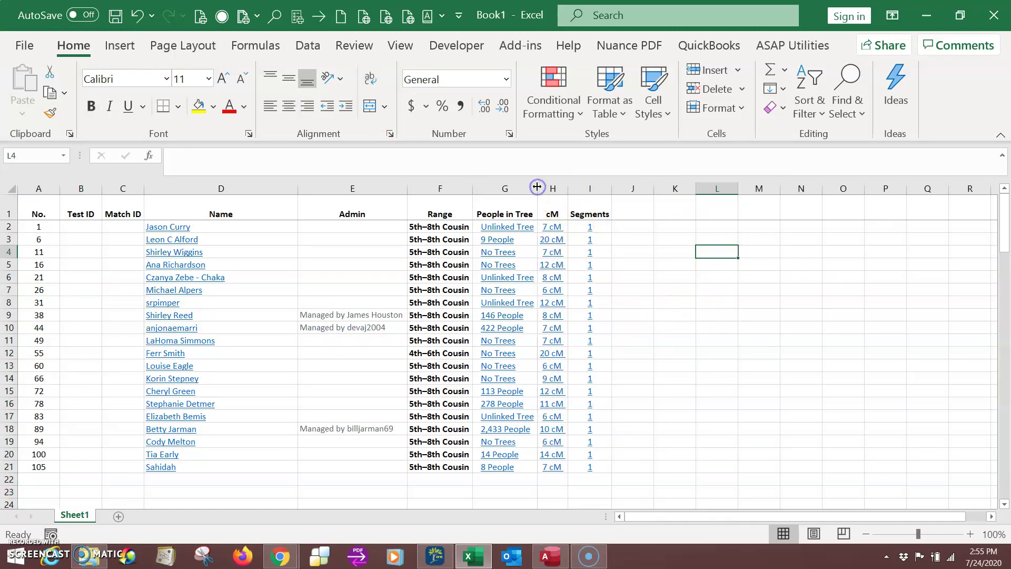
pyautogui.click(11, 186)
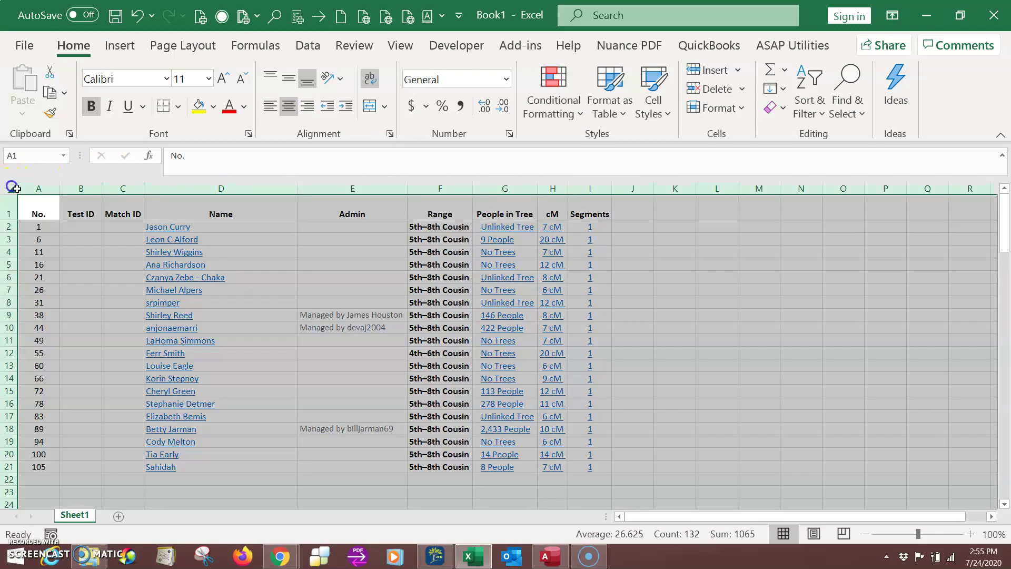
pyautogui.moveTo(299, 188); pyautogui.dragTo(299, 188)
pyautogui.doubleClick(299, 188)
pyautogui.click(645, 304)
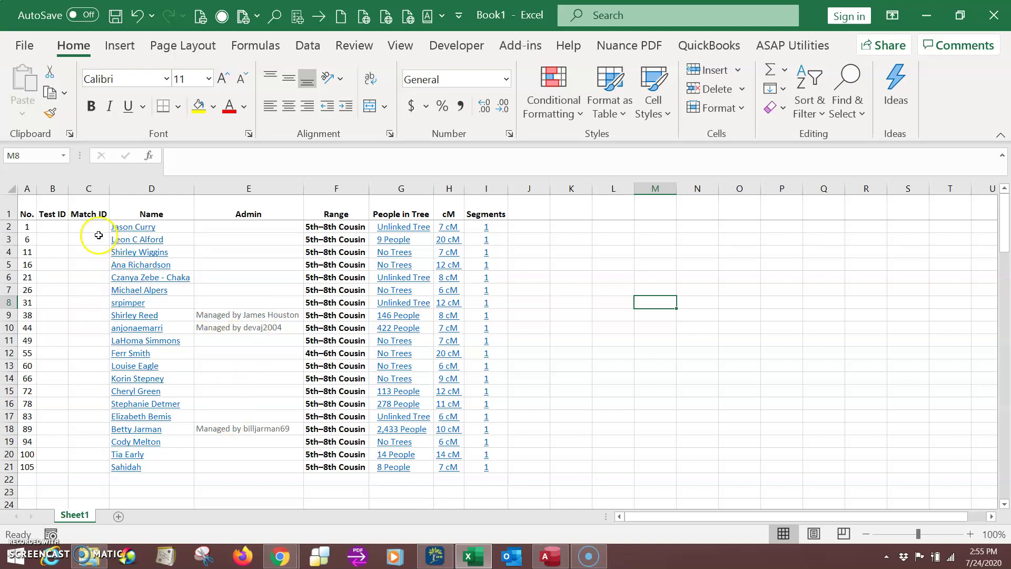
pyautogui.doubleClick(68, 187)
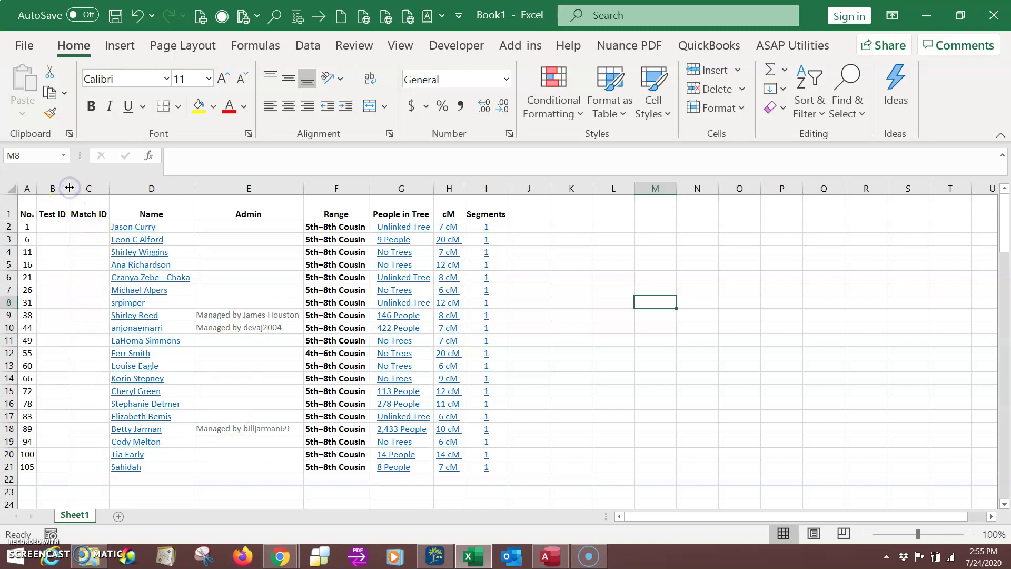